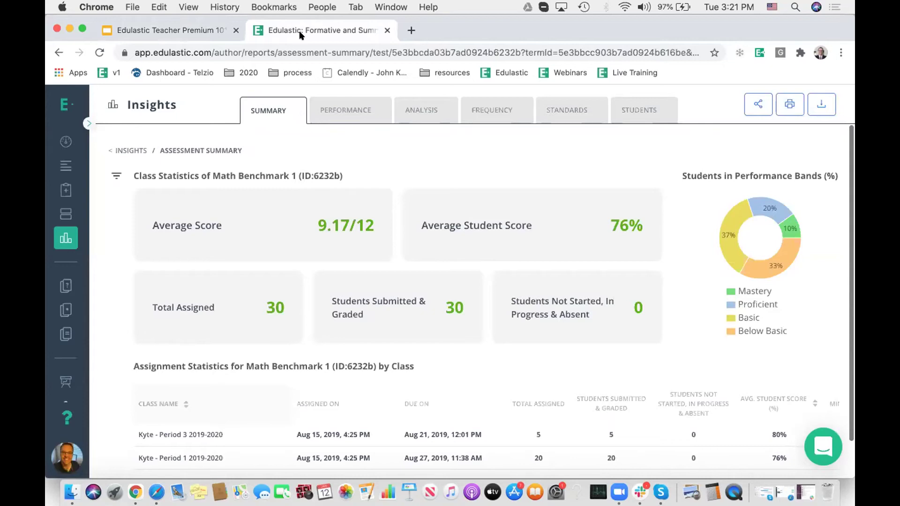
Step: In the student browser, resume the Edulastic 2021 assignment and jump to Question 5/9
click(156, 492)
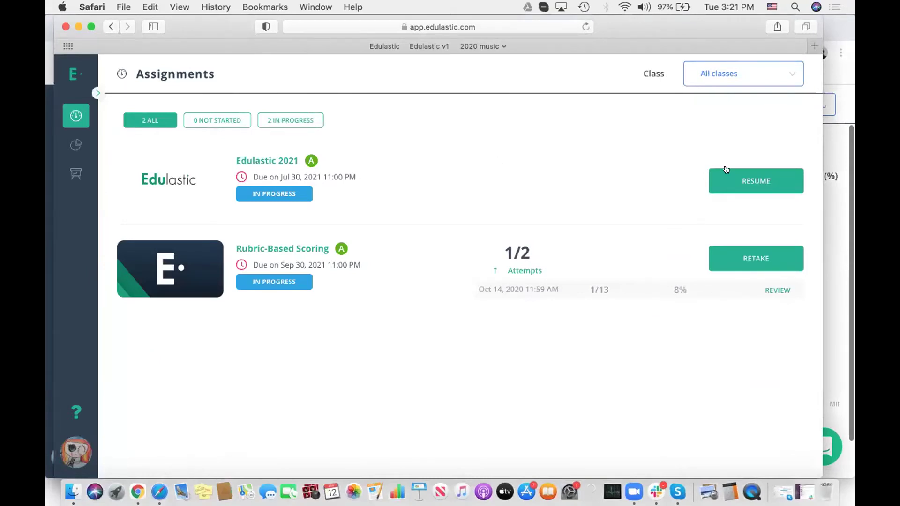
click(734, 177)
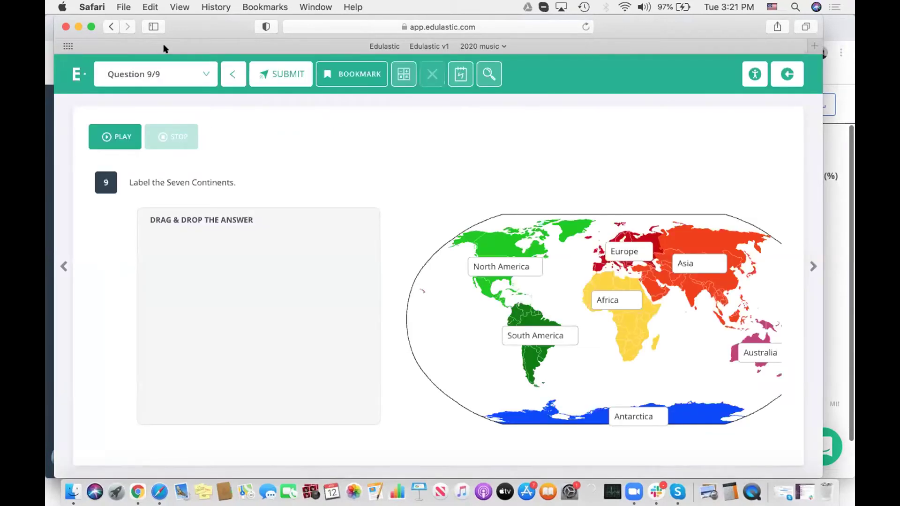
click(177, 74)
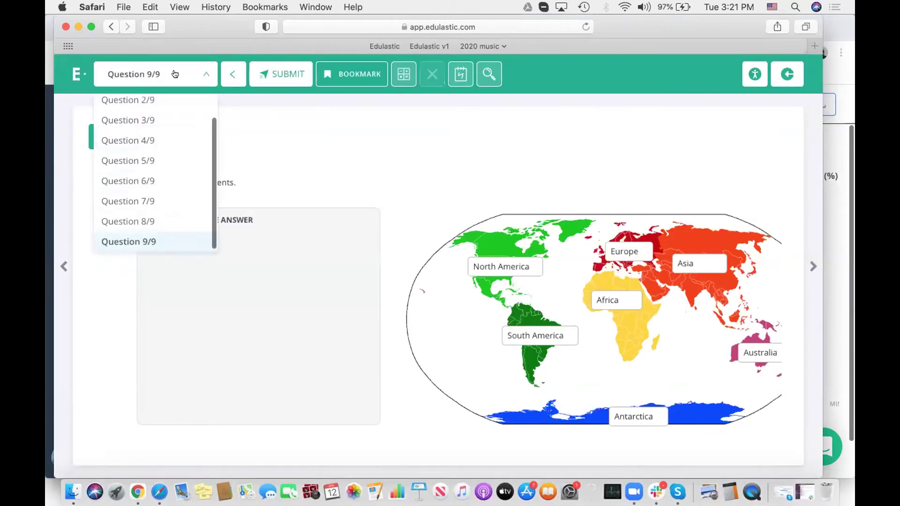
click(165, 162)
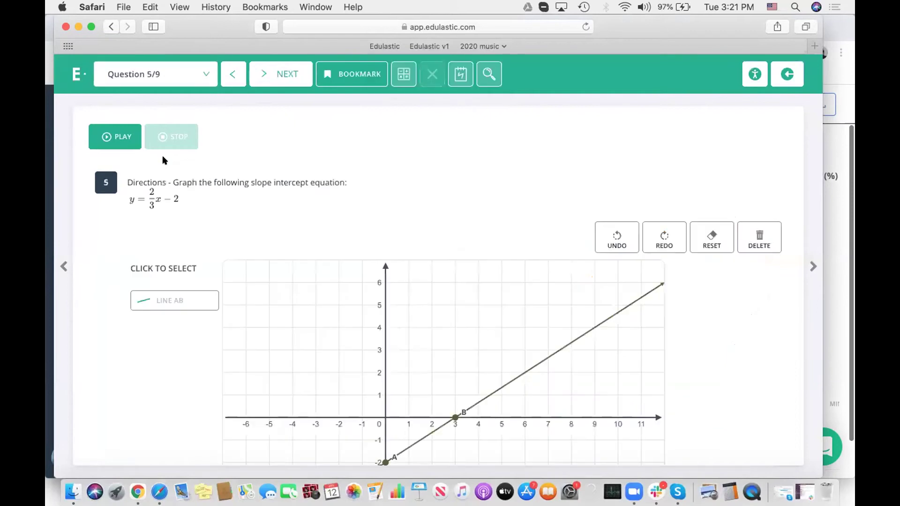
scroll(502, 247, down, 3)
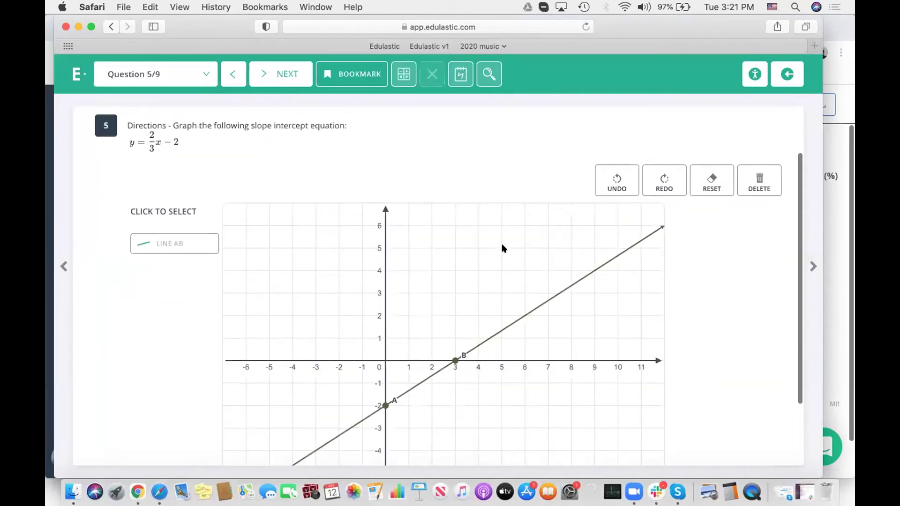
scroll(502, 248, up, 3)
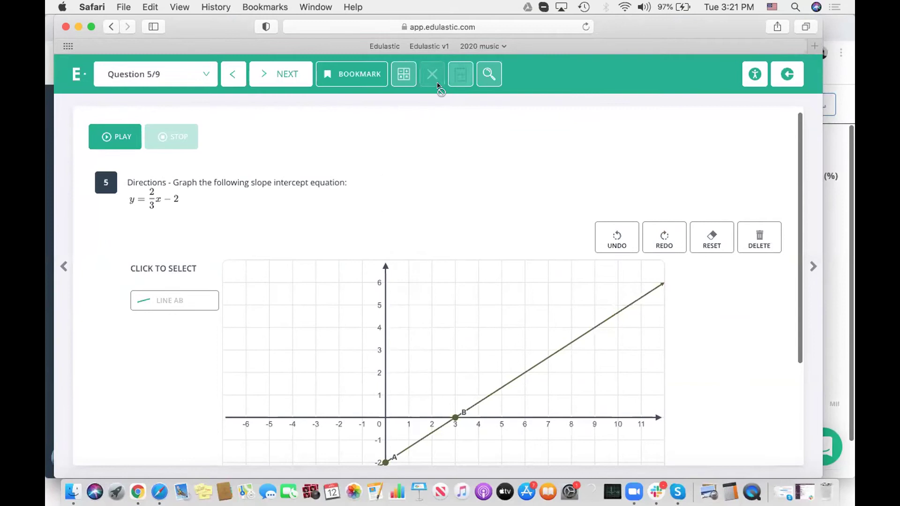
click(402, 73)
click(485, 167)
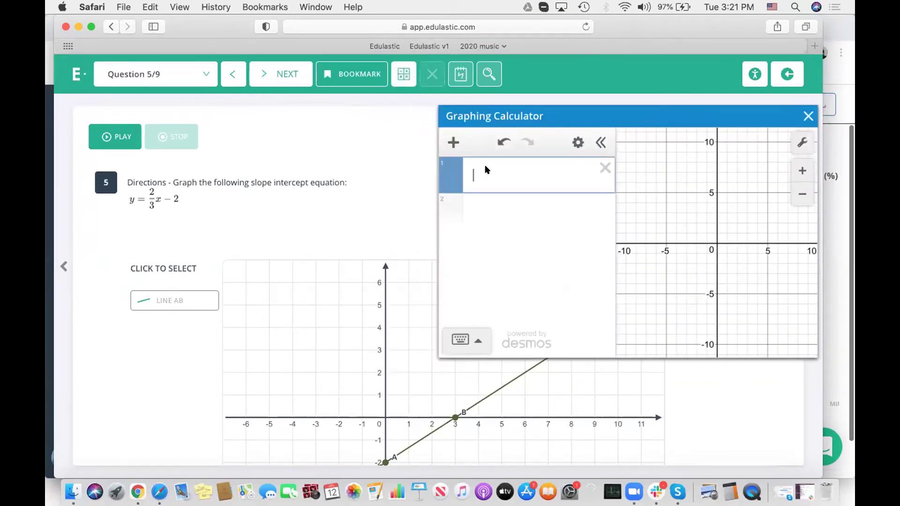
text(y=3x)
key(BackSpace)
text(sinx)
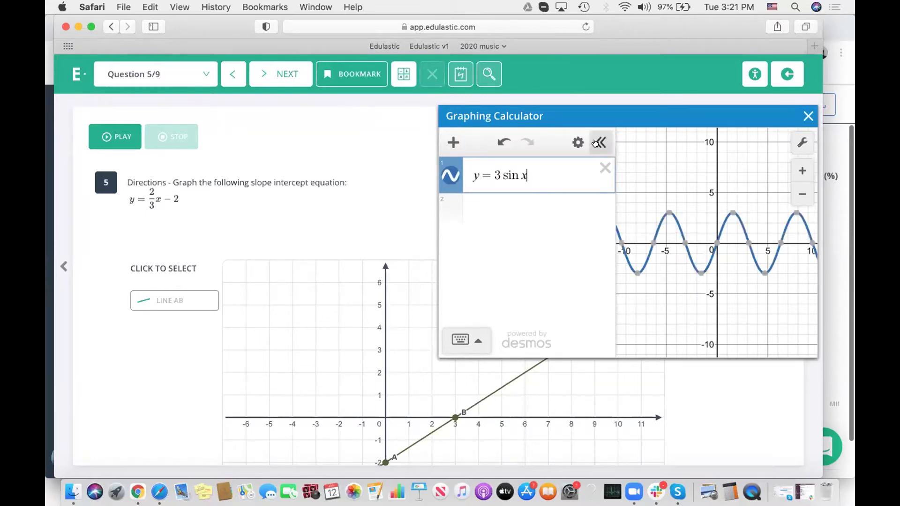
click(597, 142)
scroll(578, 176, right, 2)
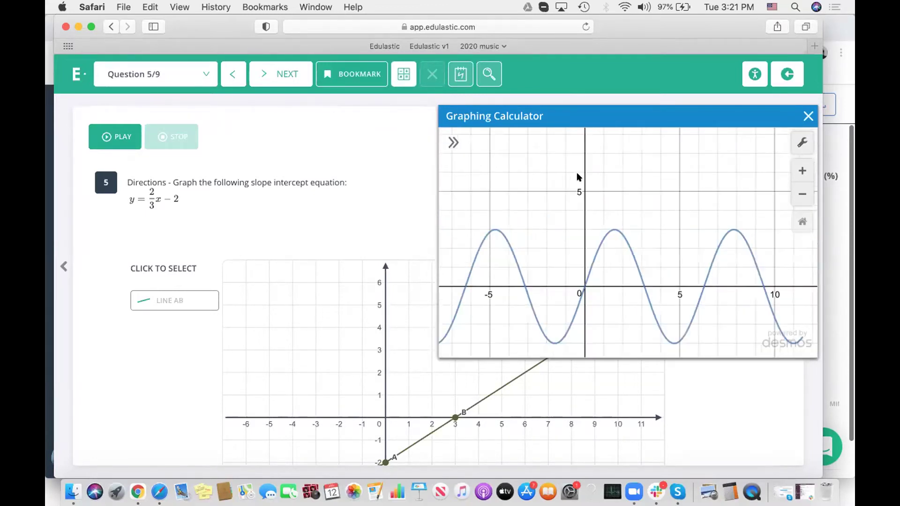
scroll(577, 177, down, 3)
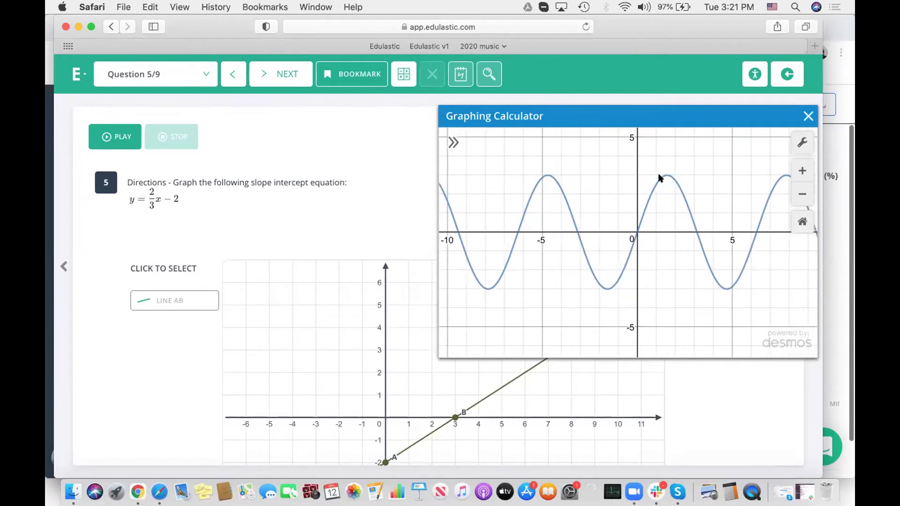
scroll(658, 178, up, 2)
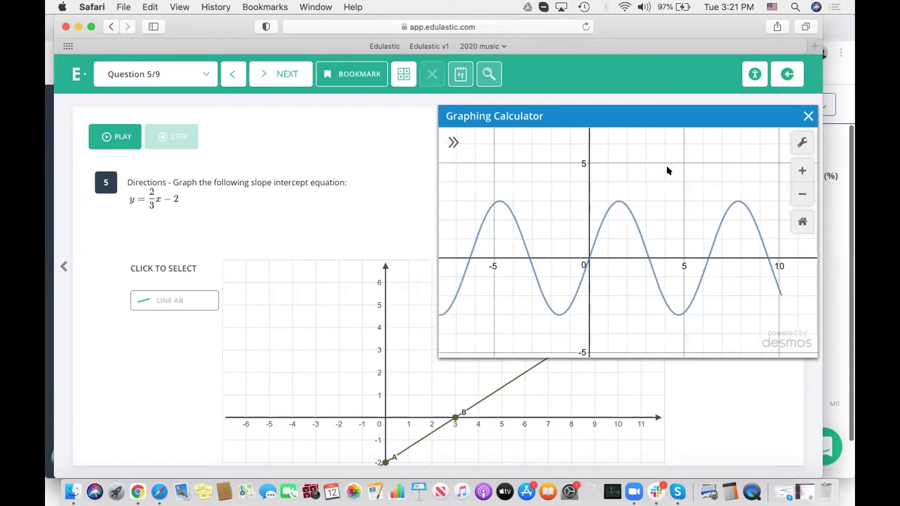
click(804, 113)
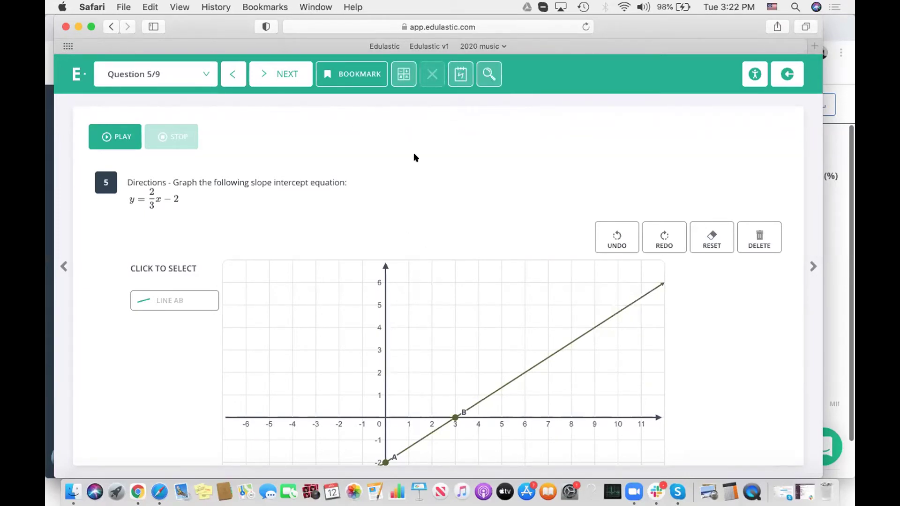
Step: Go to Question 7/9 and play, then pause, the Hamlet video clip
click(185, 74)
click(163, 225)
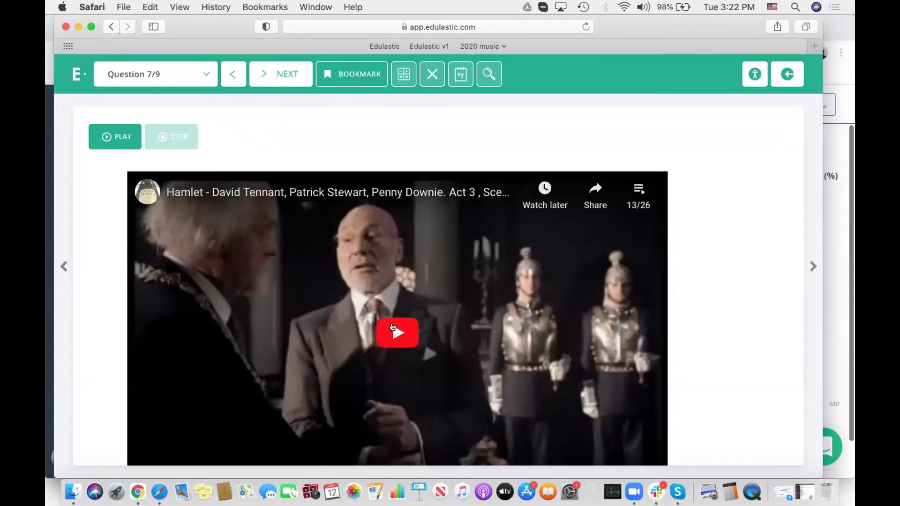
scroll(393, 328, down, 2)
scroll(395, 330, up, 2)
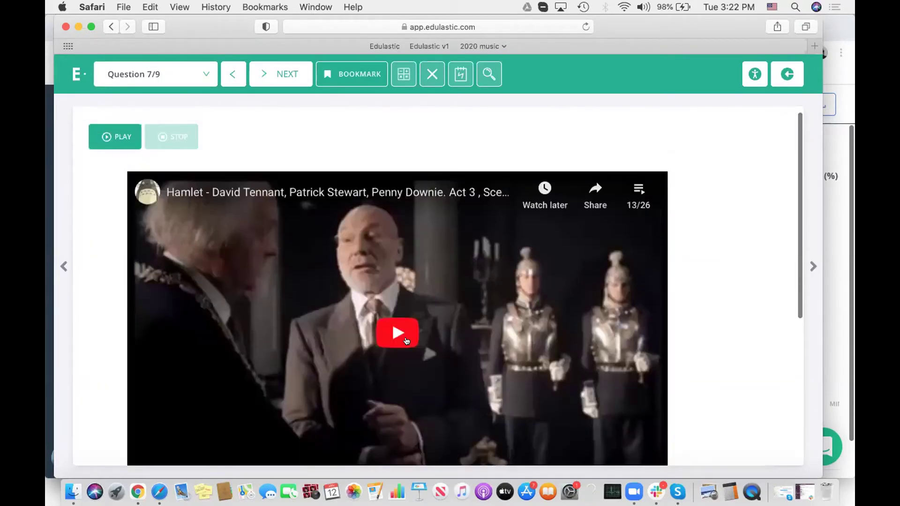
click(396, 332)
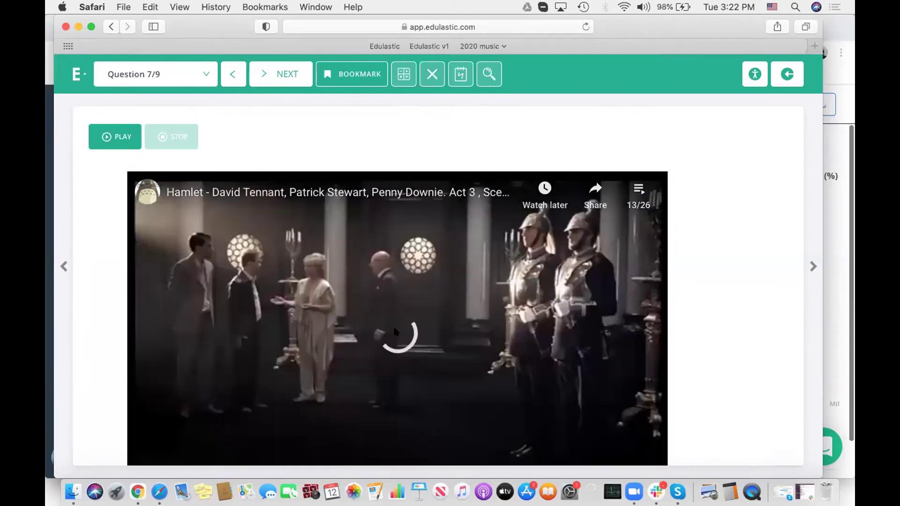
scroll(117, 276, down, 3)
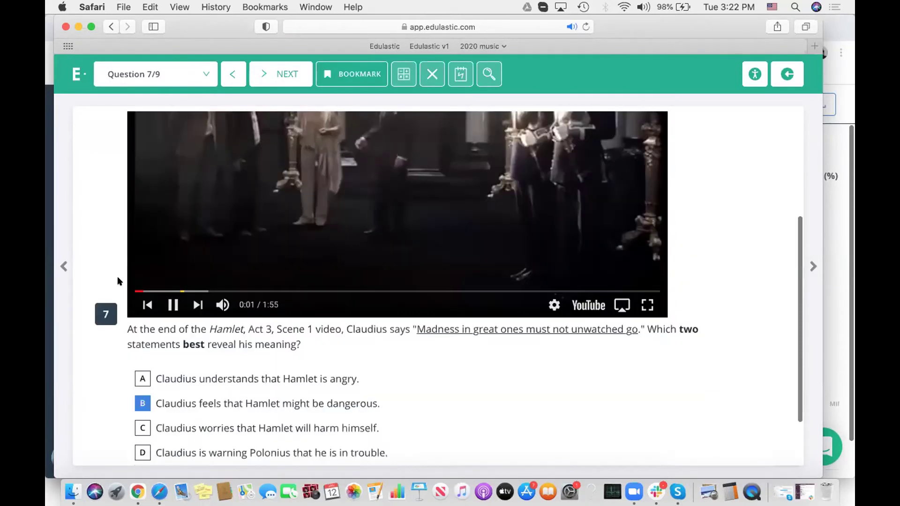
click(168, 304)
scroll(414, 359, up, 3)
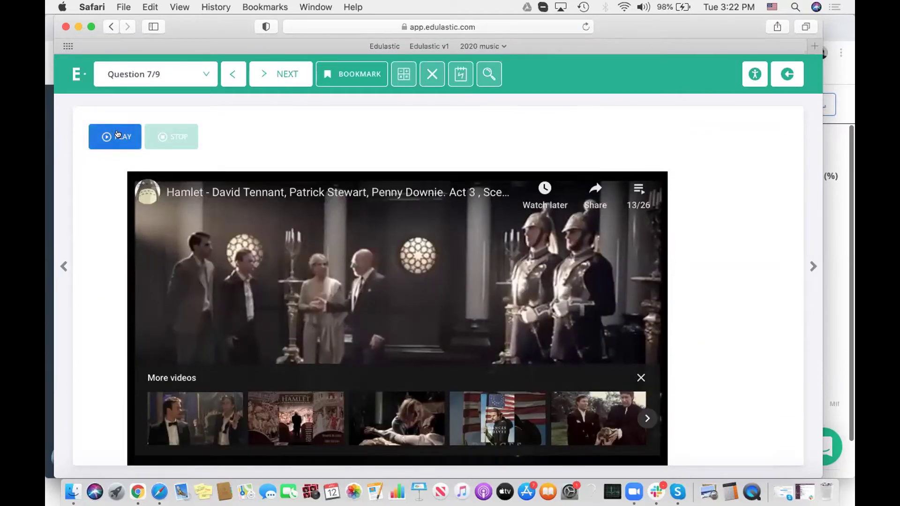
Step: Start and pause the question's read-aloud, then leave the assignment and confirm with PROCEED
click(117, 135)
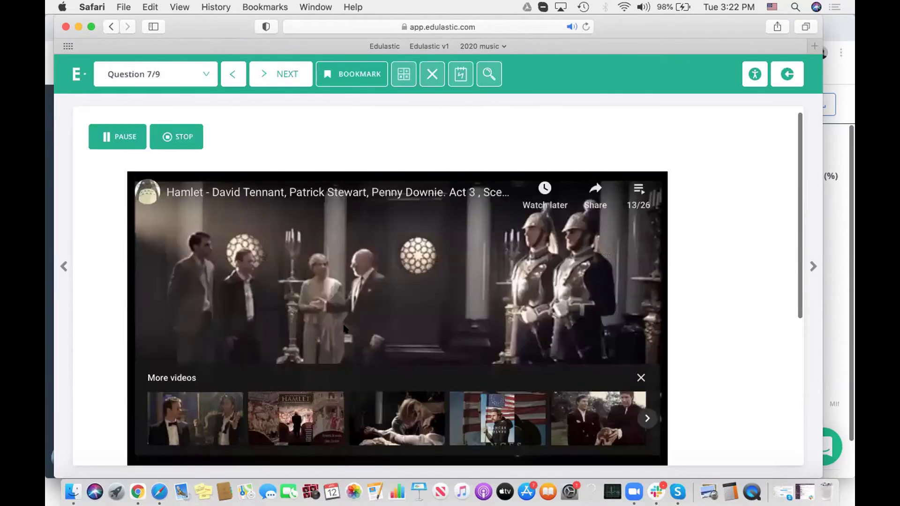
click(115, 132)
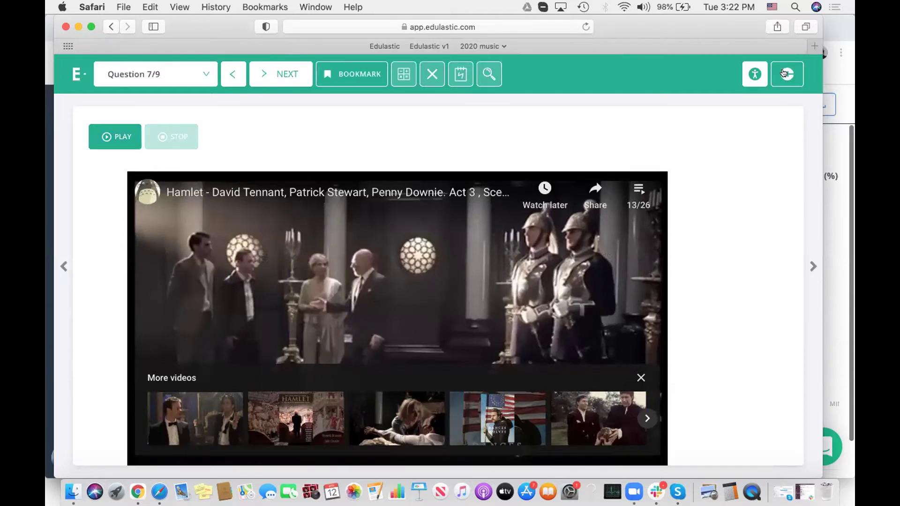
click(783, 73)
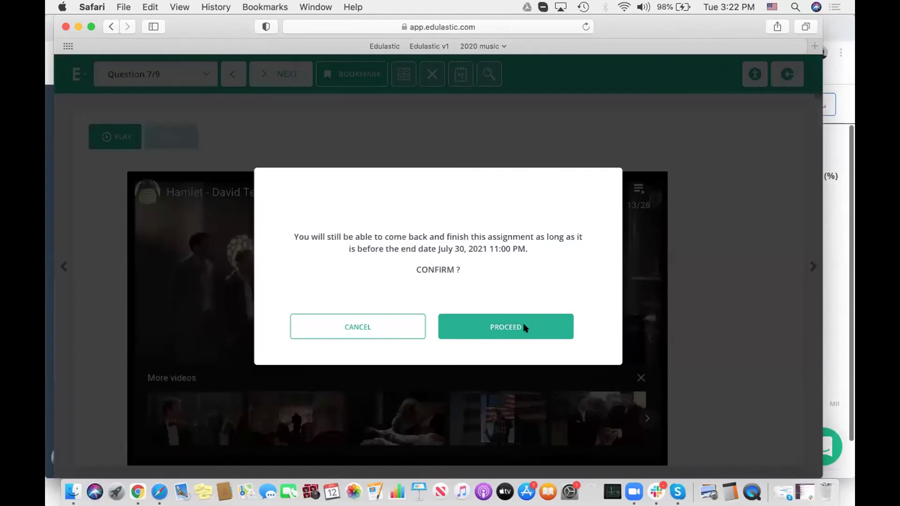
click(521, 326)
Step: Switch back to the teacher's browser on the Math Benchmark 1 Insights summary, expanding and collapsing the sidebar
click(138, 493)
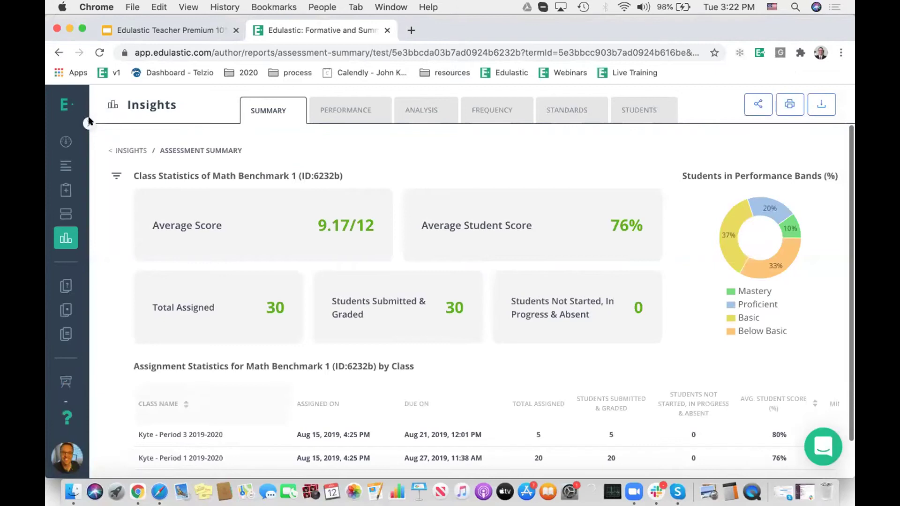
click(86, 122)
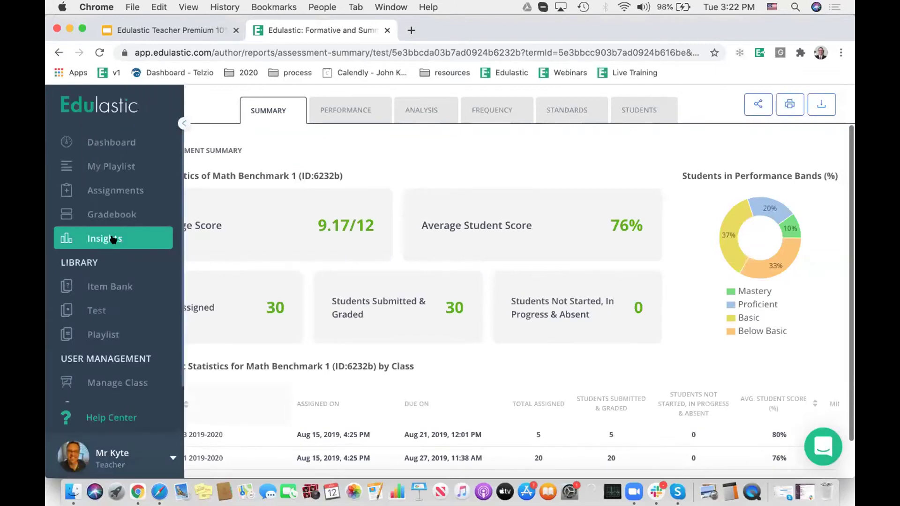
click(399, 168)
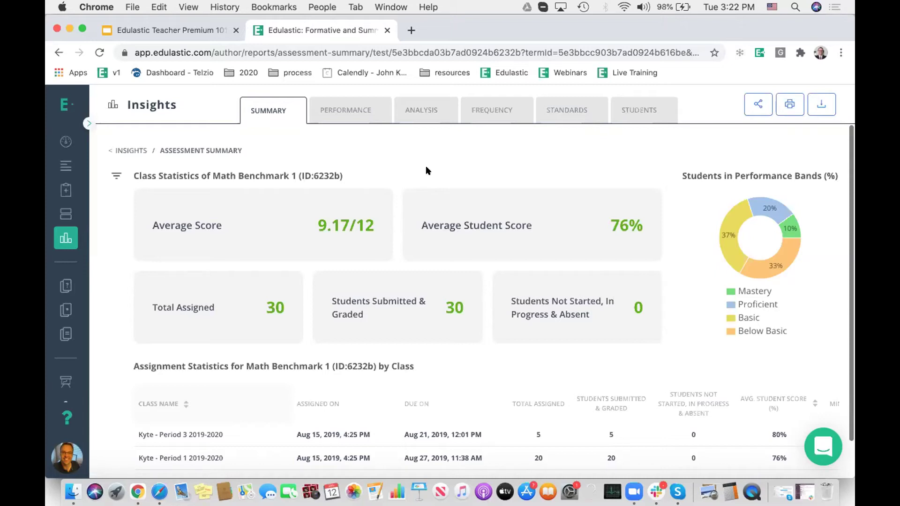
click(117, 176)
scroll(198, 290, down, 2)
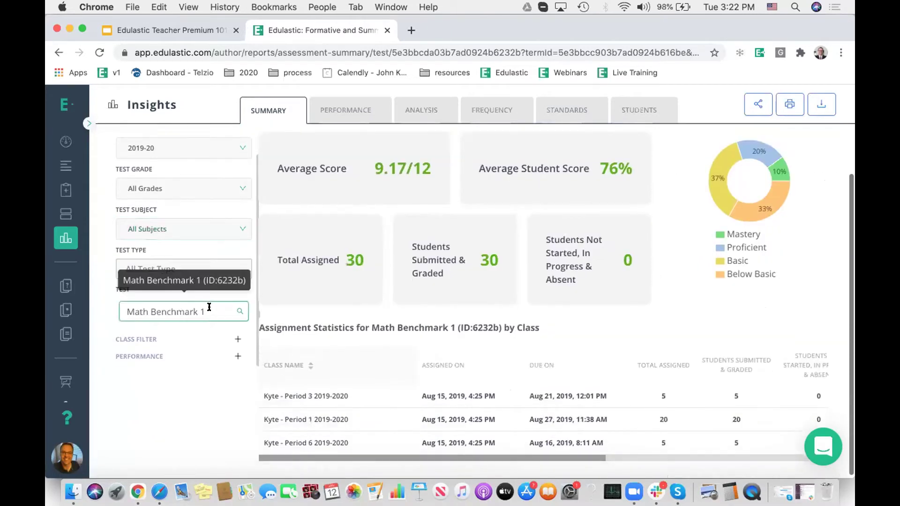
scroll(209, 309, up, 1)
scroll(210, 310, up, 1)
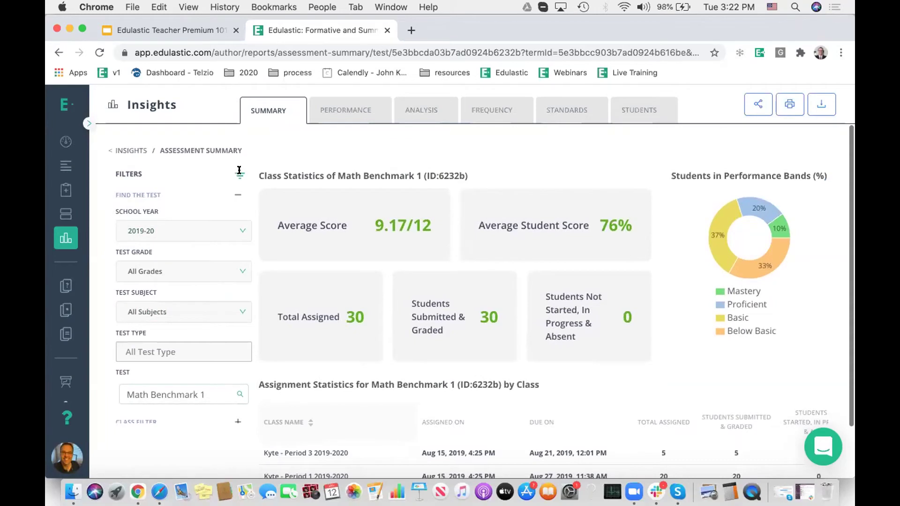
click(238, 171)
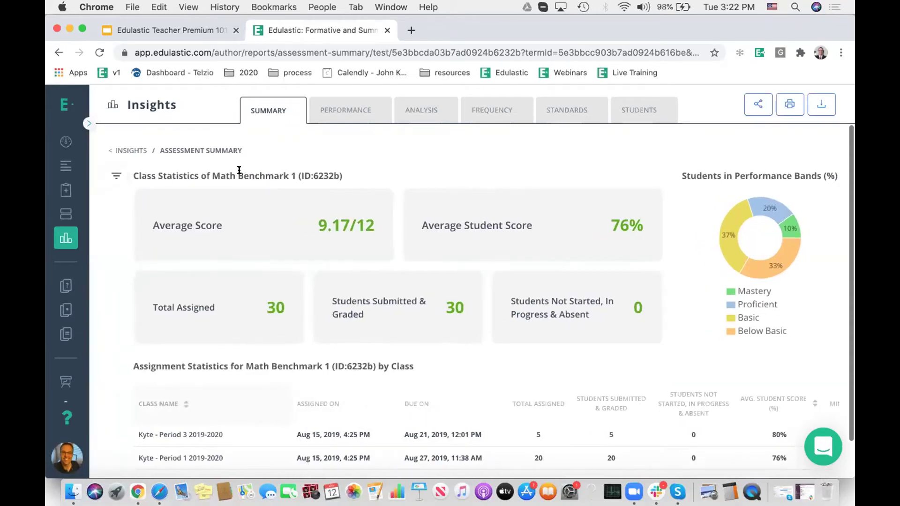
scroll(343, 202, down, 1)
scroll(343, 202, up, 1)
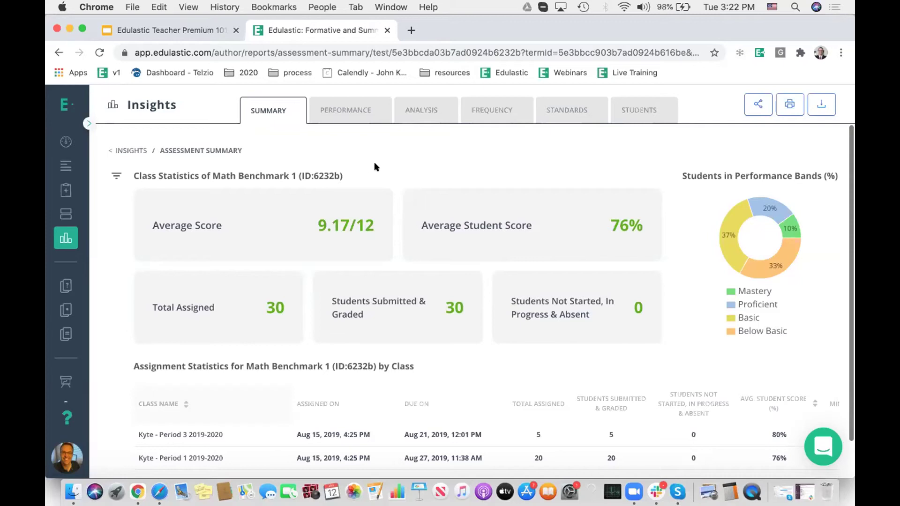
scroll(374, 166, down, 1)
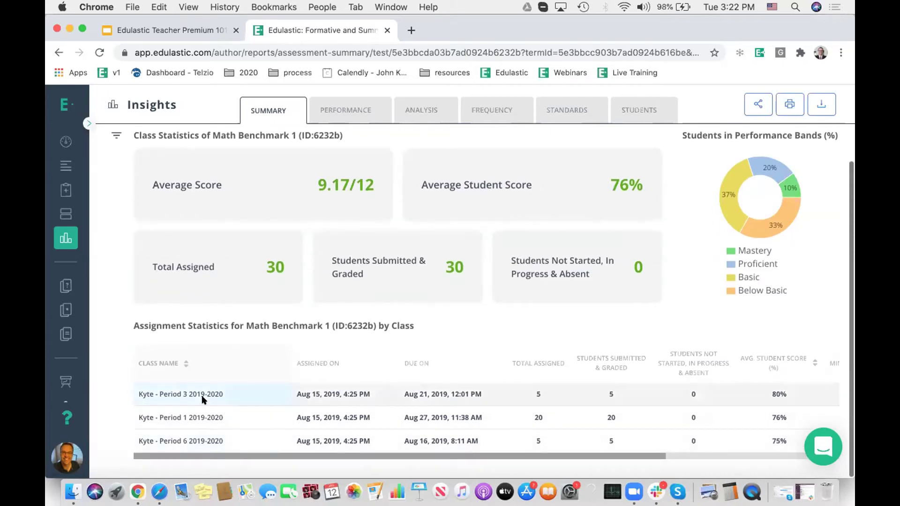
scroll(260, 389, up, 1)
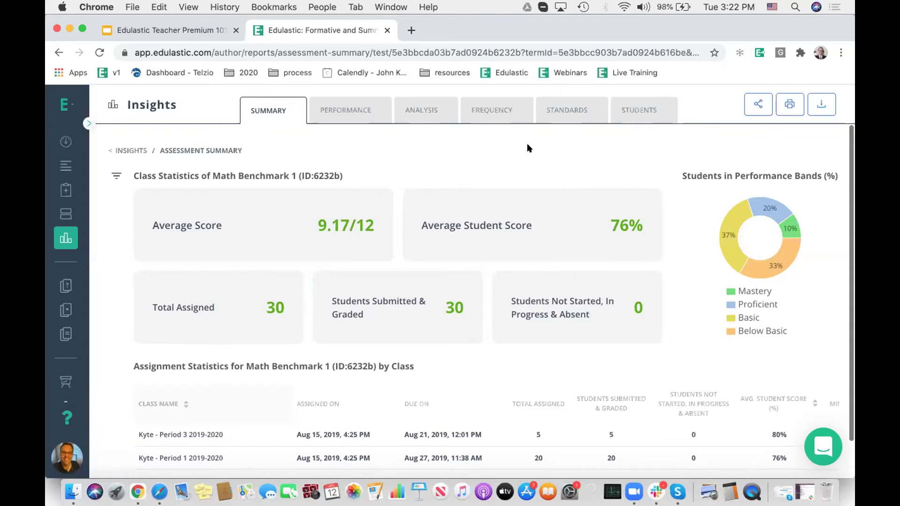
mouse_move(767, 207)
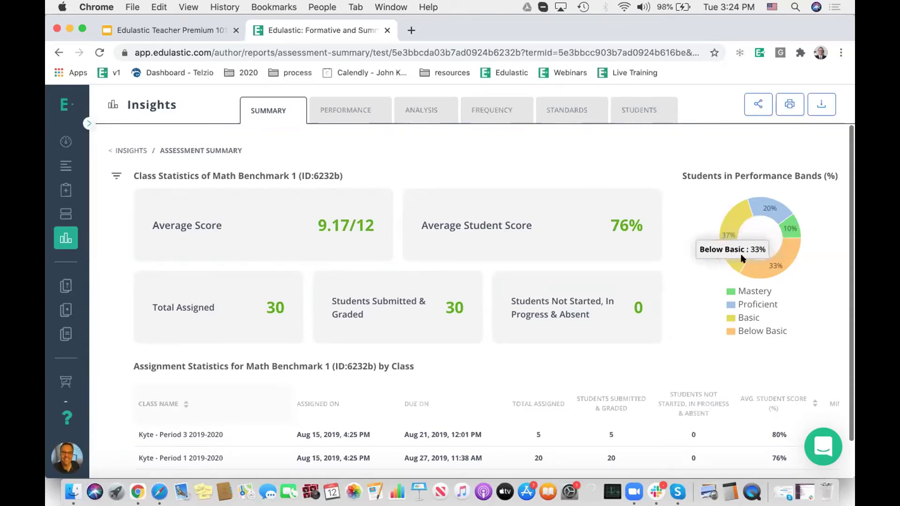
mouse_move(728, 223)
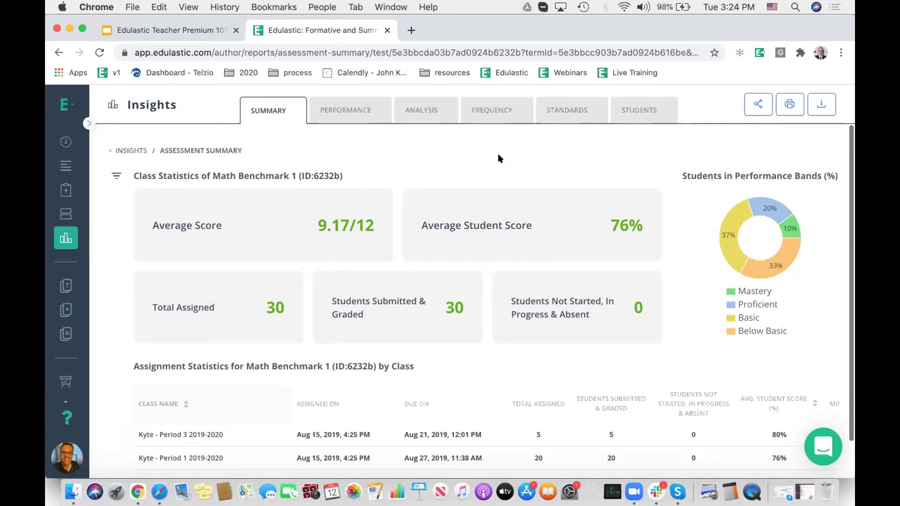
scroll(500, 158, down, 2)
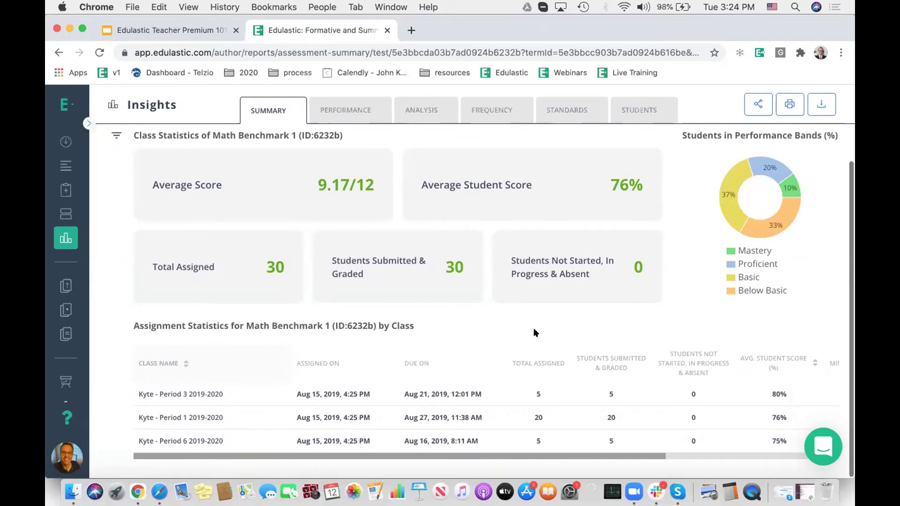
scroll(534, 332, up, 2)
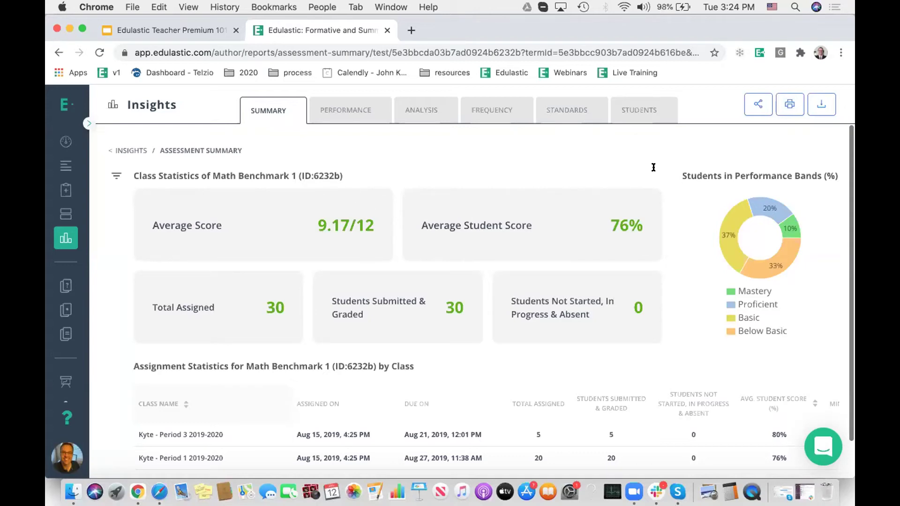
mouse_move(762, 267)
scroll(522, 392, down, 2)
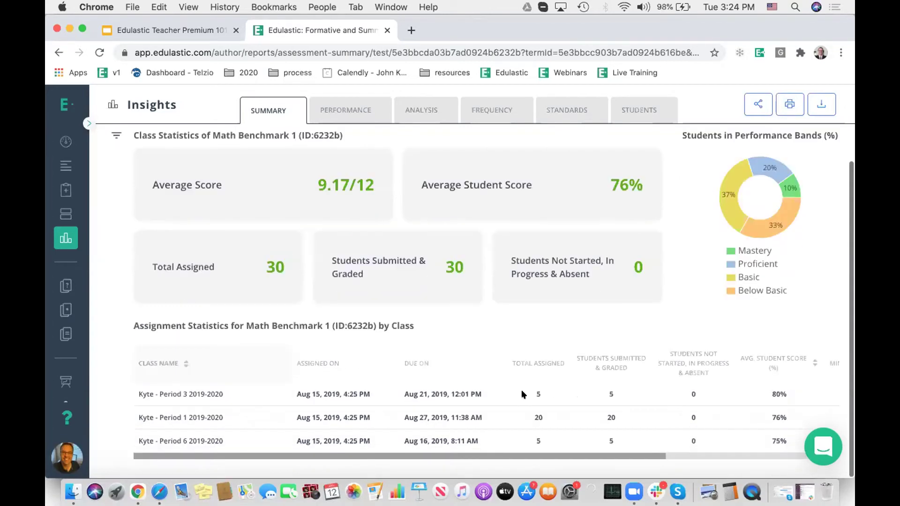
scroll(483, 425, right, 5)
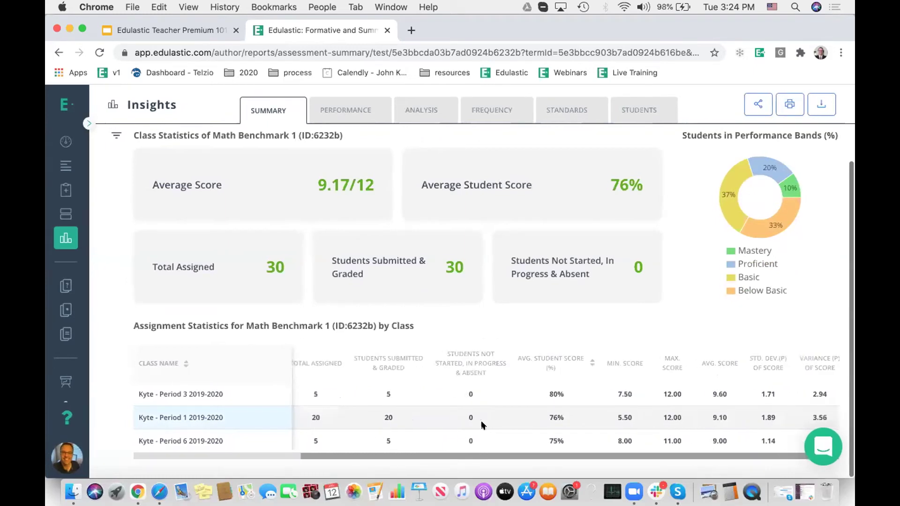
scroll(482, 424, left, 5)
scroll(433, 333, up, 2)
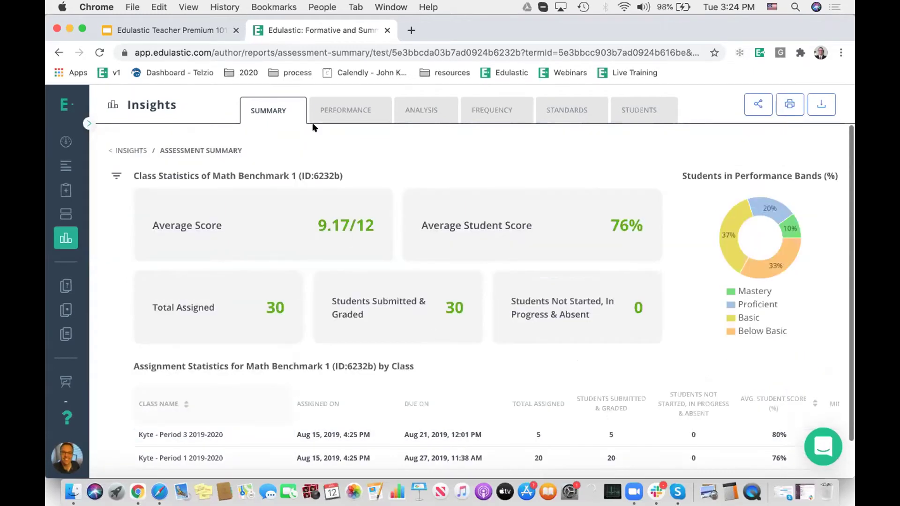
Step: Open the Performance report and switch Analyze by to Proficiency Band, then back to Score (%)
click(346, 109)
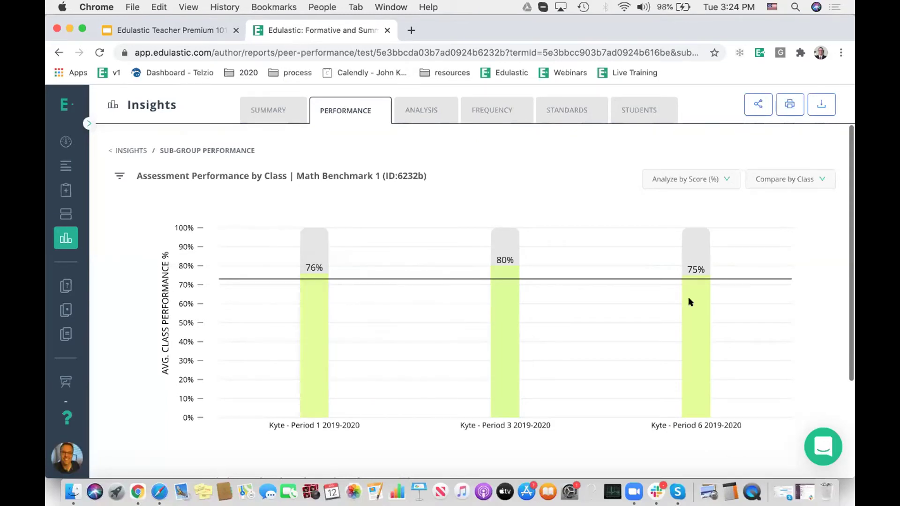
mouse_move(310, 280)
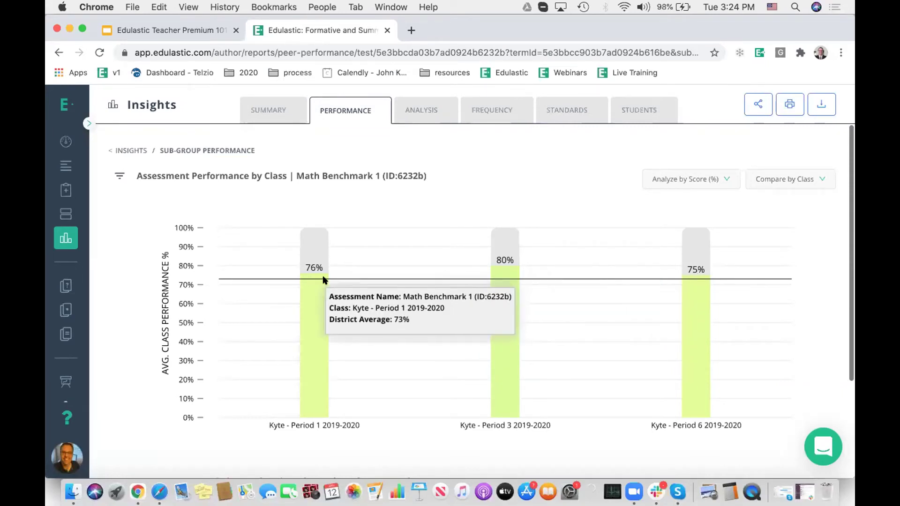
click(672, 178)
click(679, 280)
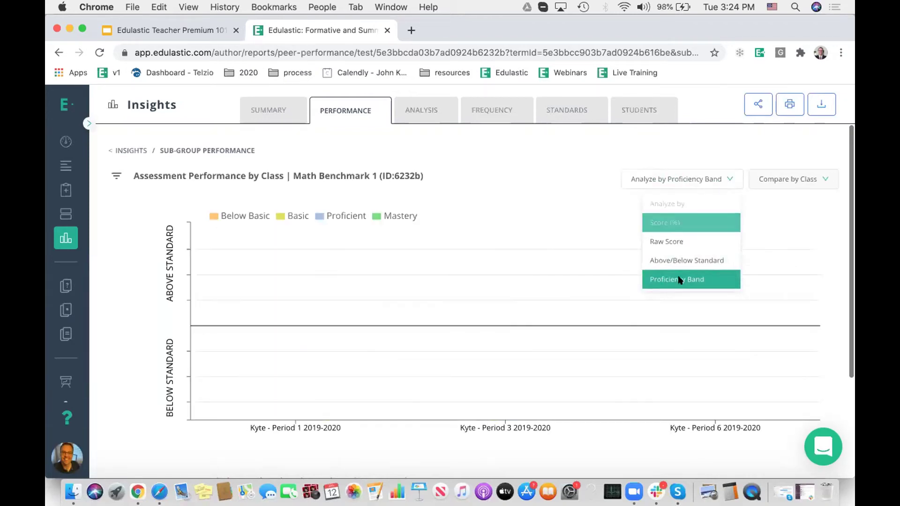
click(654, 175)
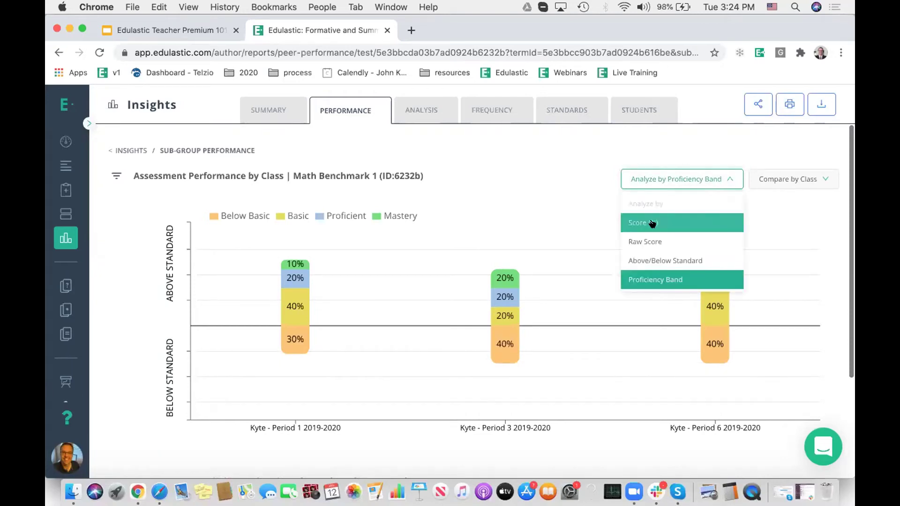
click(654, 222)
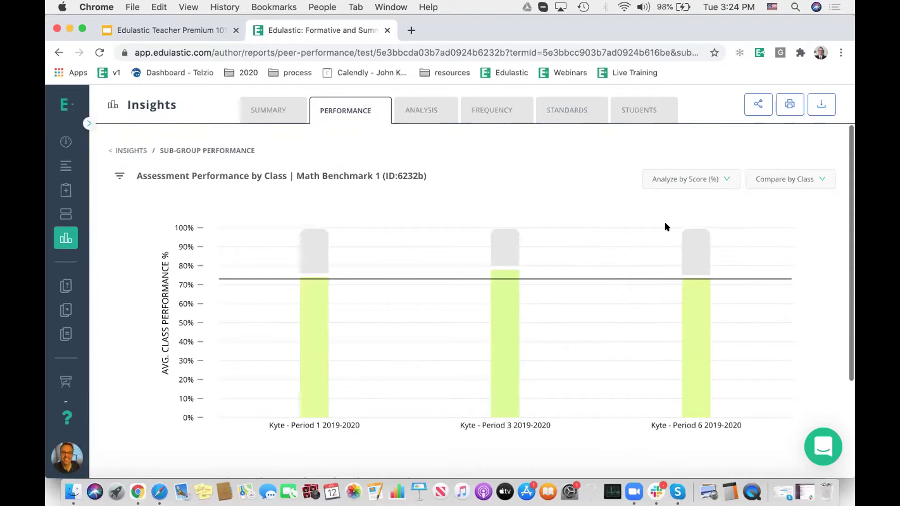
Step: Compare Math Benchmark 1 results by FRL Status, then IEP Status, and open the Analysis report
click(779, 185)
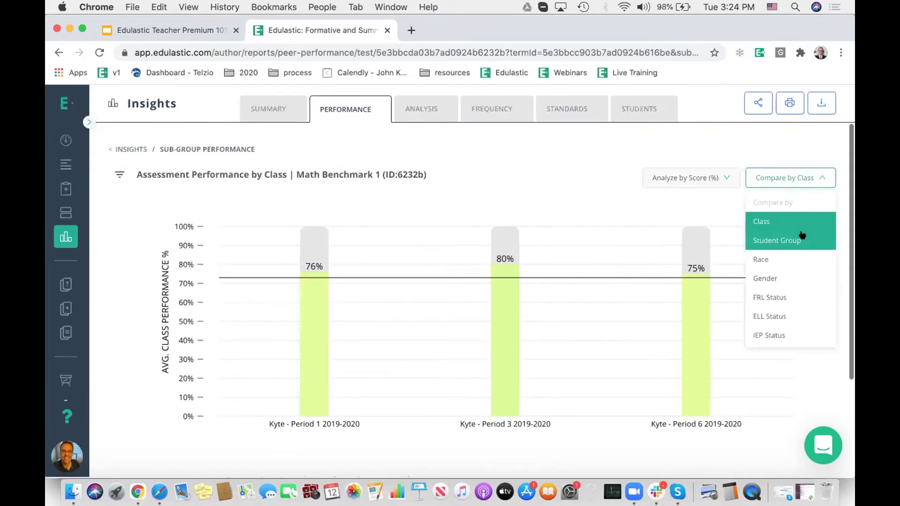
click(782, 296)
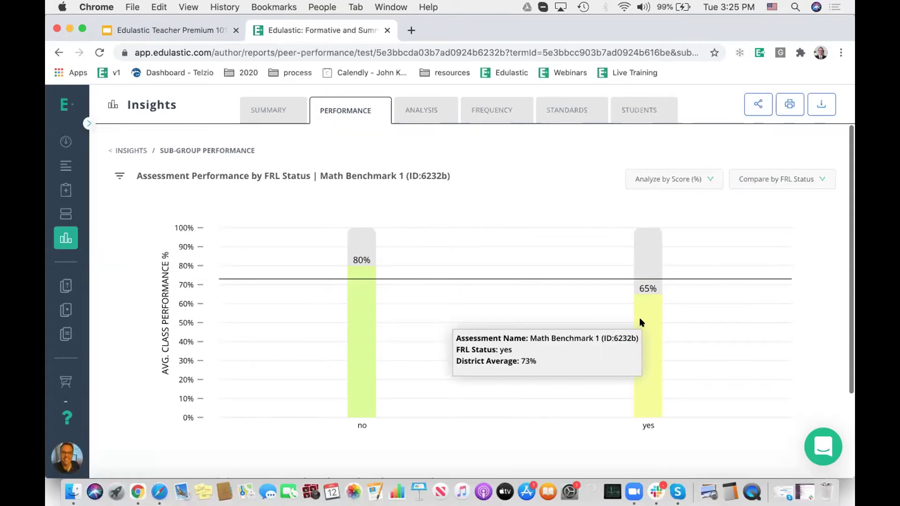
click(782, 181)
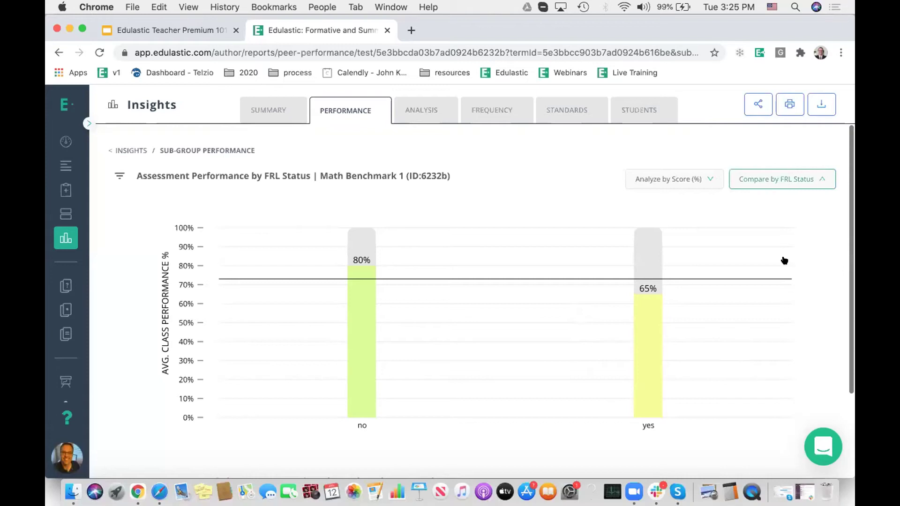
click(760, 335)
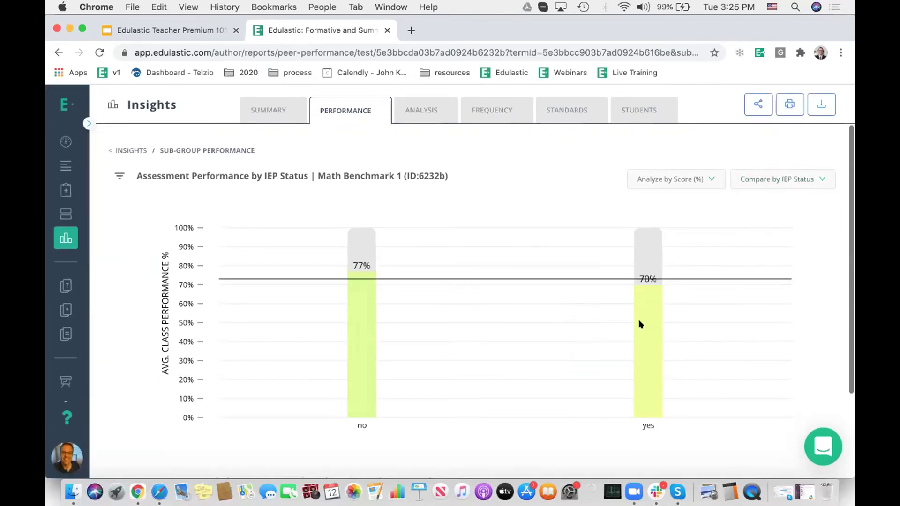
scroll(645, 323, down, 3)
scroll(644, 322, up, 3)
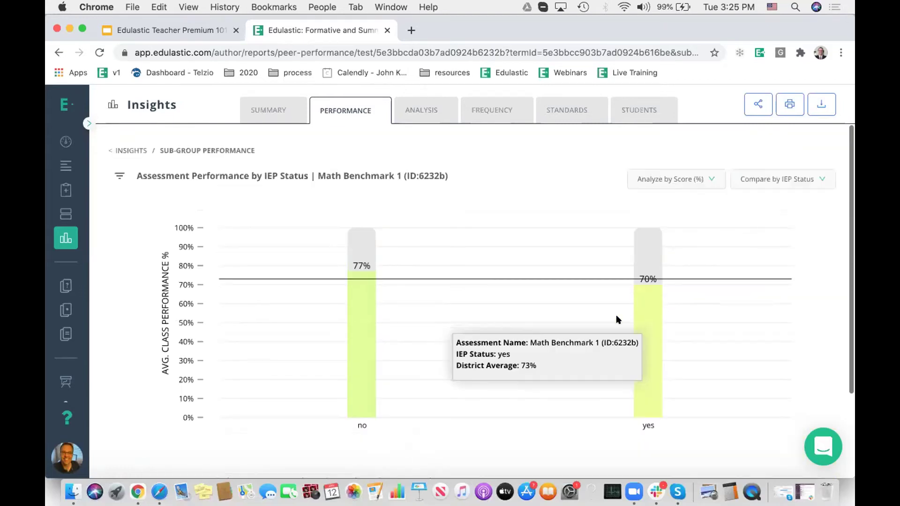
click(421, 107)
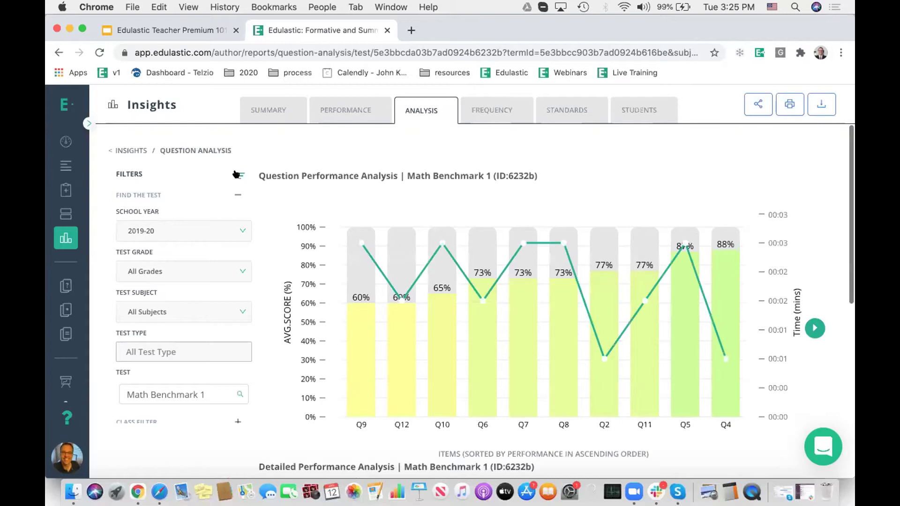
Step: Hide the filters and focus the question analysis on Q9, briefly adding Q7 and Q8
click(237, 174)
scroll(395, 278, down, 3)
scroll(395, 277, up, 3)
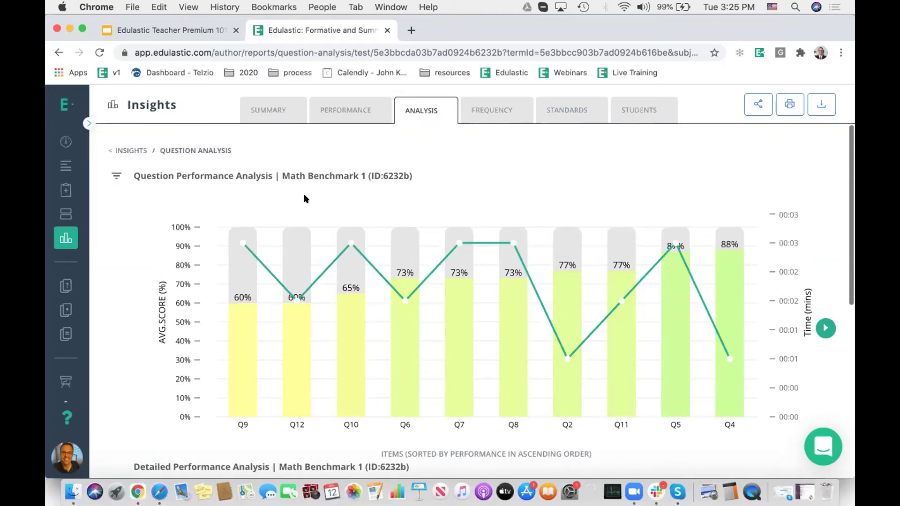
click(247, 336)
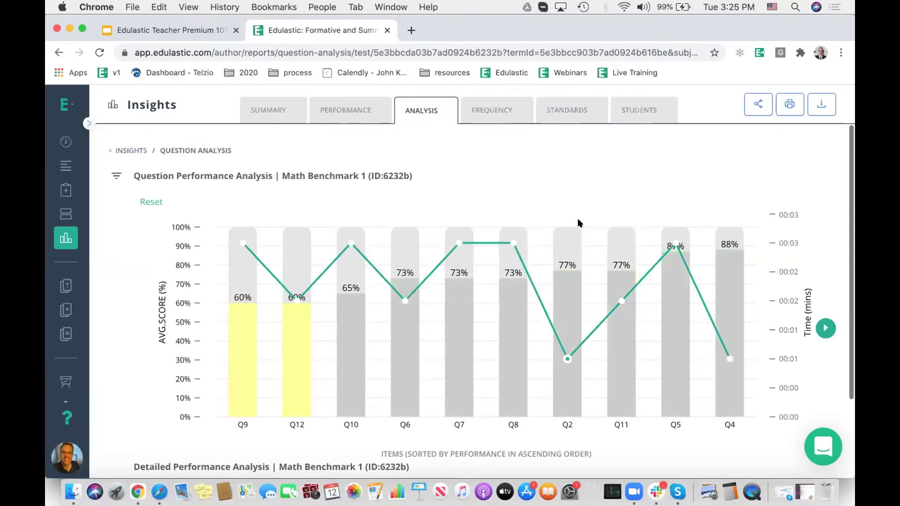
scroll(579, 223, down, 2)
scroll(579, 223, up, 2)
scroll(446, 202, down, 3)
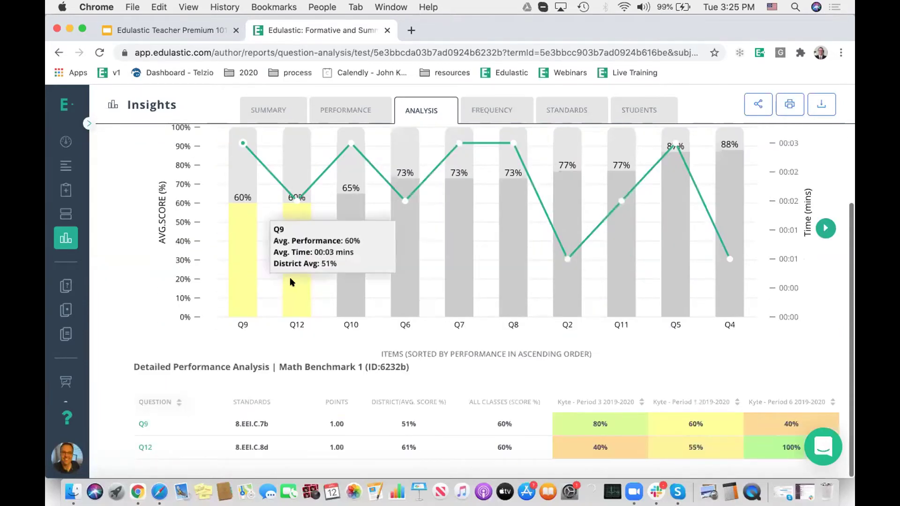
scroll(335, 237, down, 1)
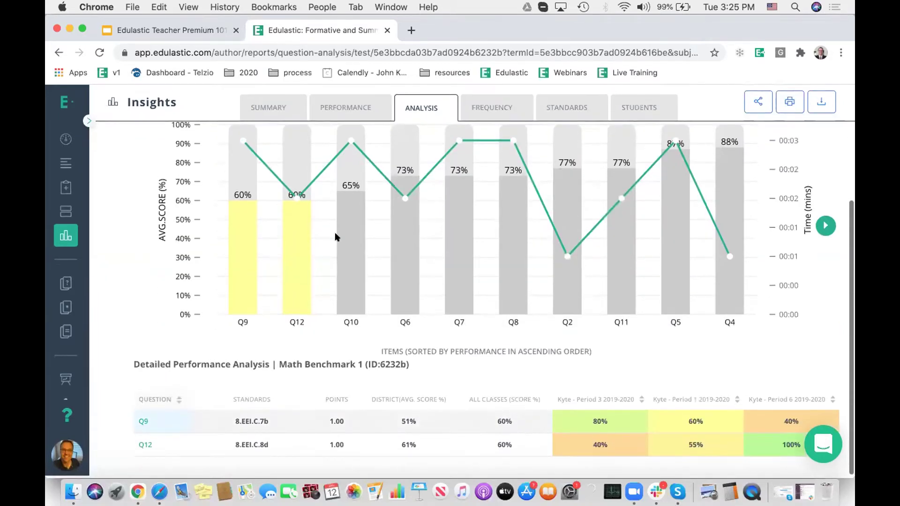
click(457, 225)
click(507, 228)
click(507, 229)
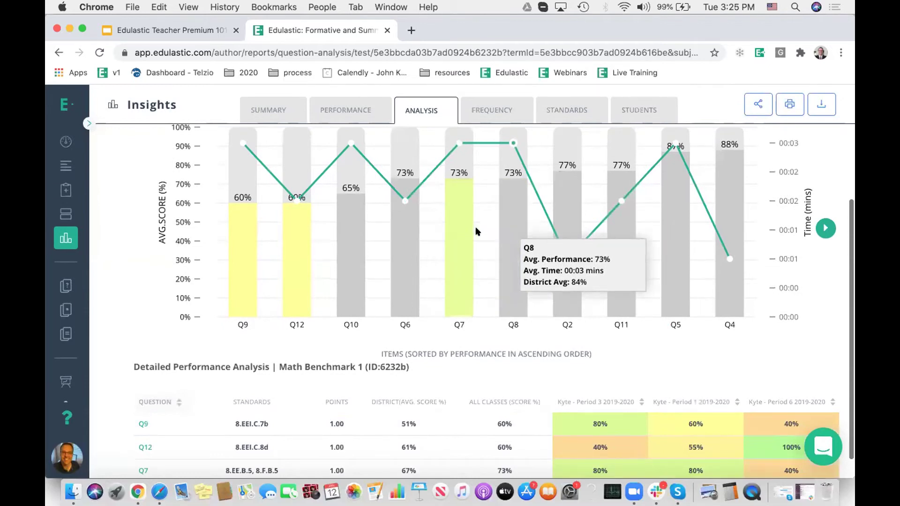
click(459, 234)
click(294, 252)
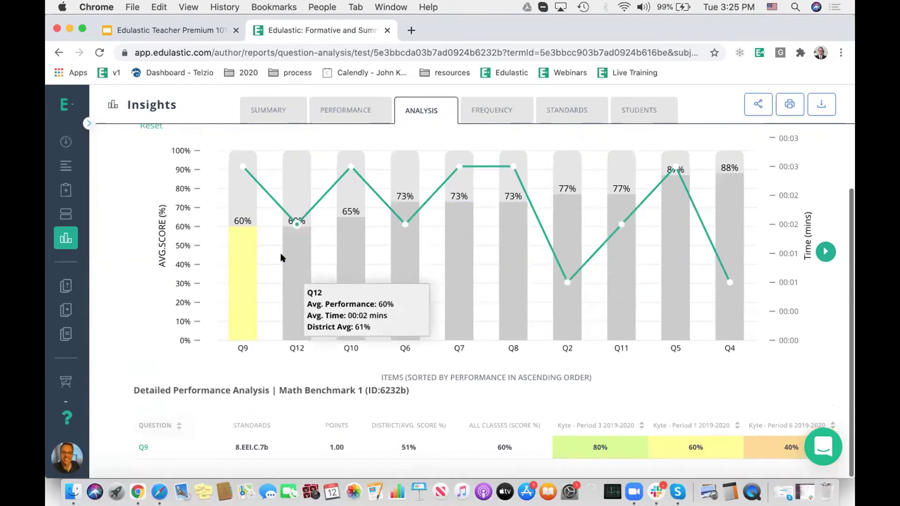
Step: Check per-class results for Q9 and Q12 together, then open the Response Frequency report
scroll(335, 422, down, 1)
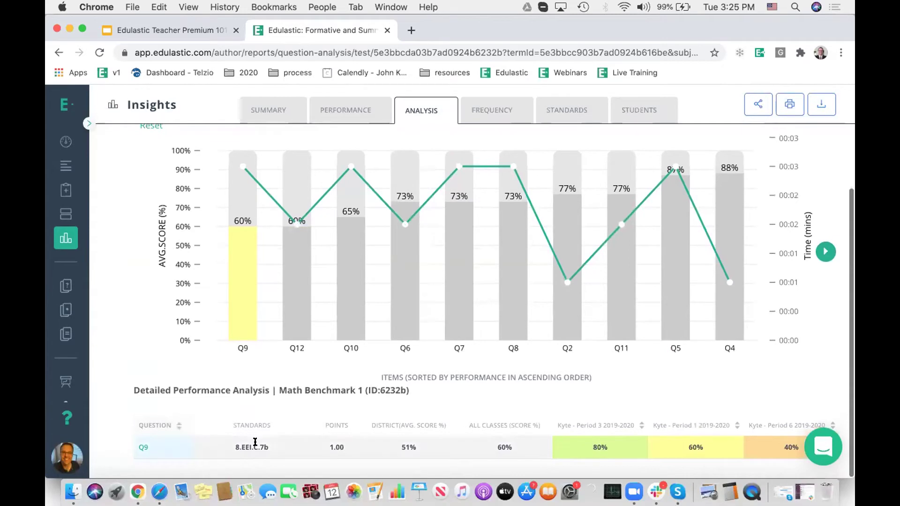
mouse_move(604, 451)
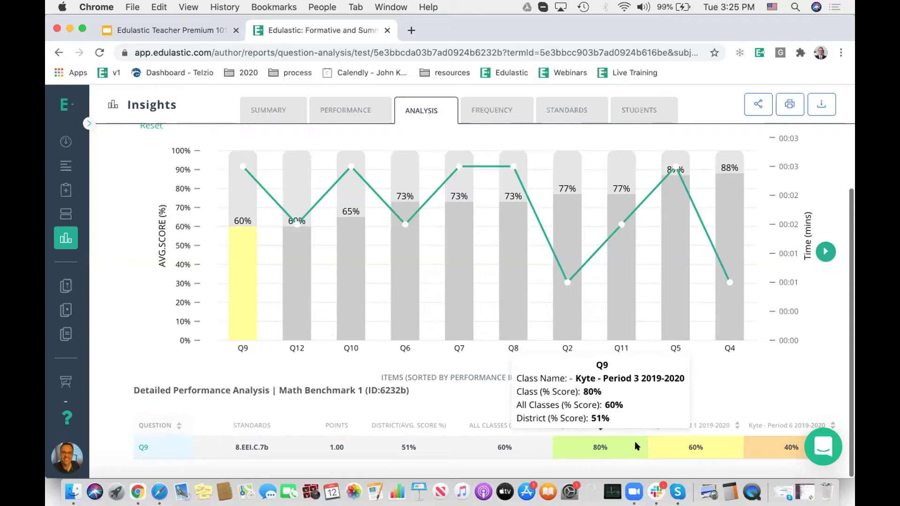
mouse_move(765, 444)
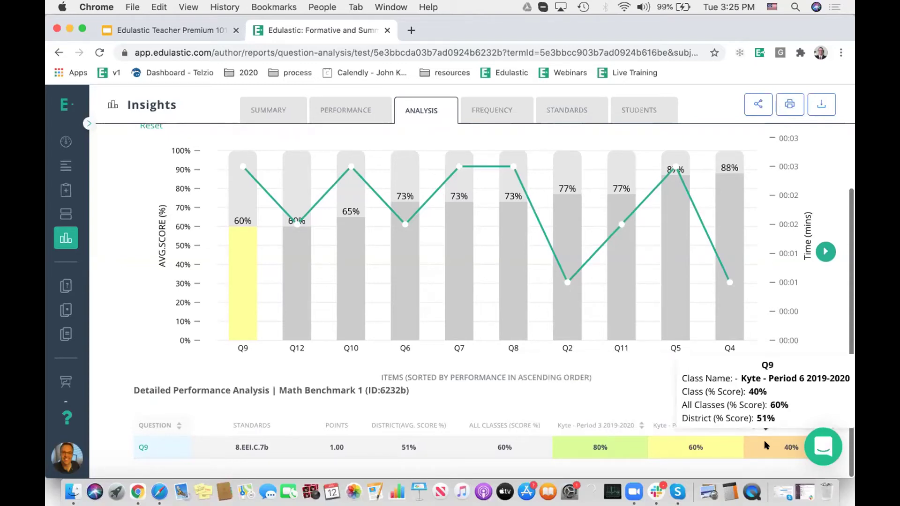
mouse_move(717, 446)
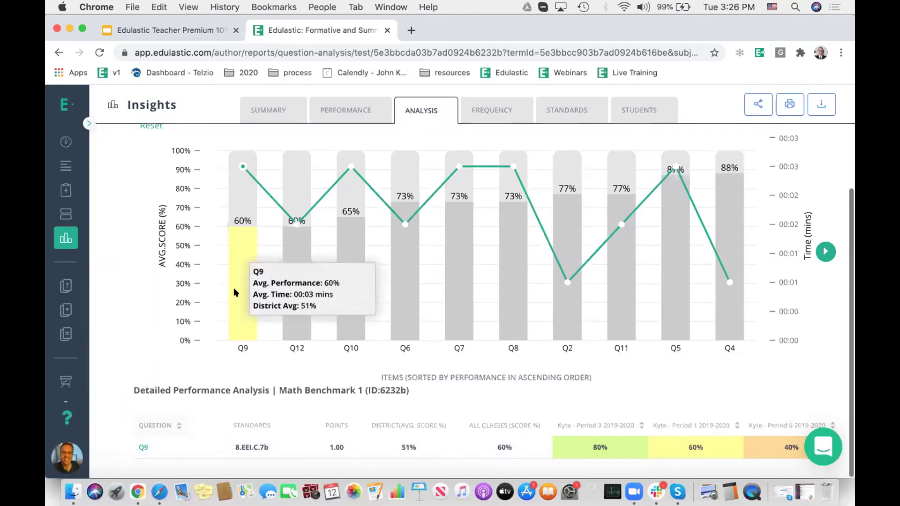
click(285, 301)
click(241, 285)
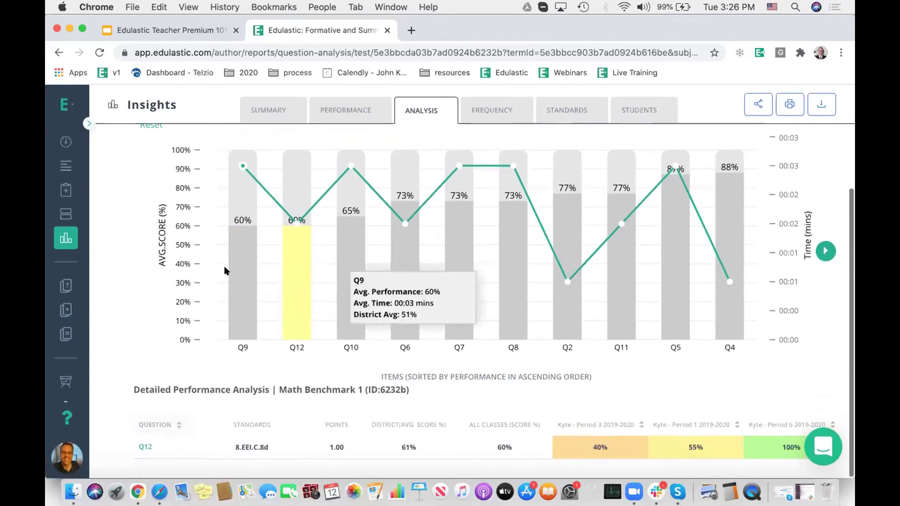
click(235, 266)
scroll(454, 365, up, 5)
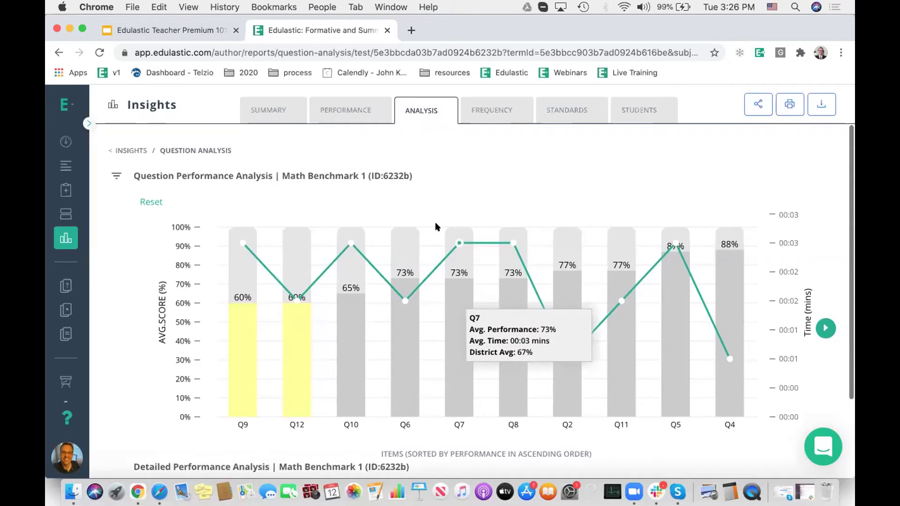
click(487, 109)
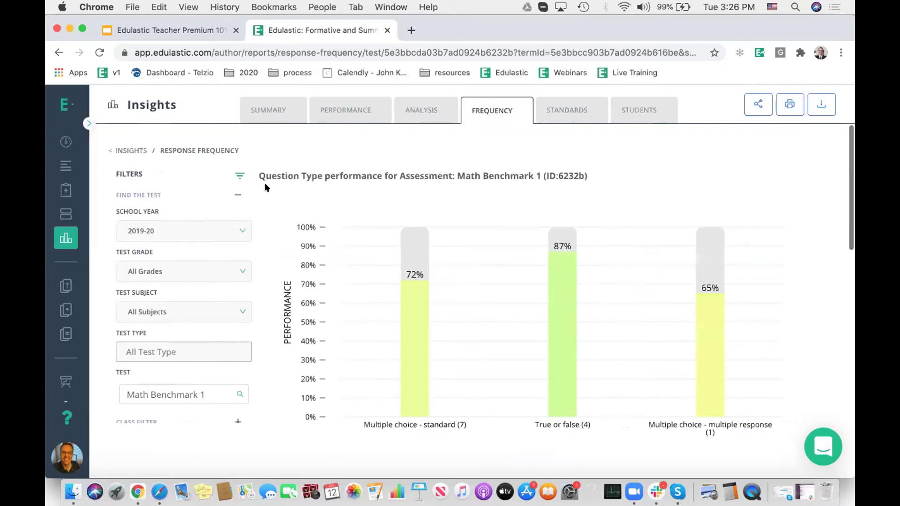
click(239, 171)
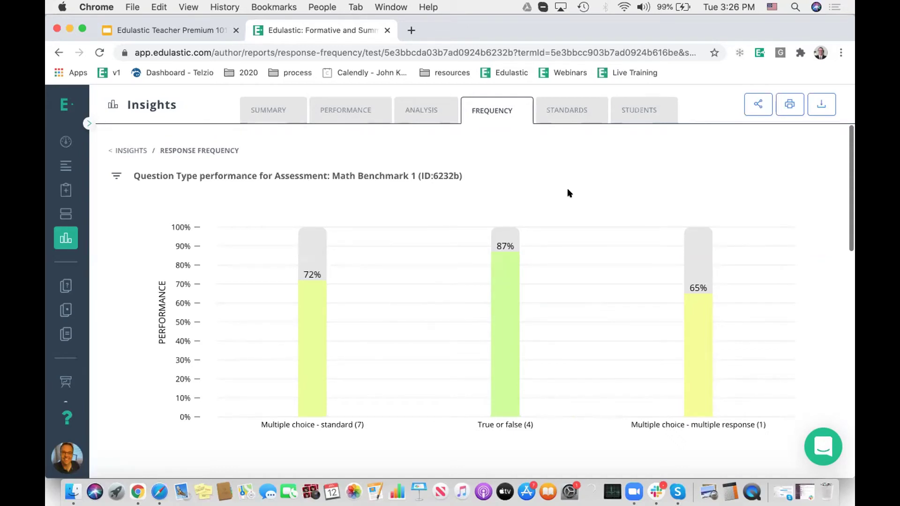
mouse_move(309, 318)
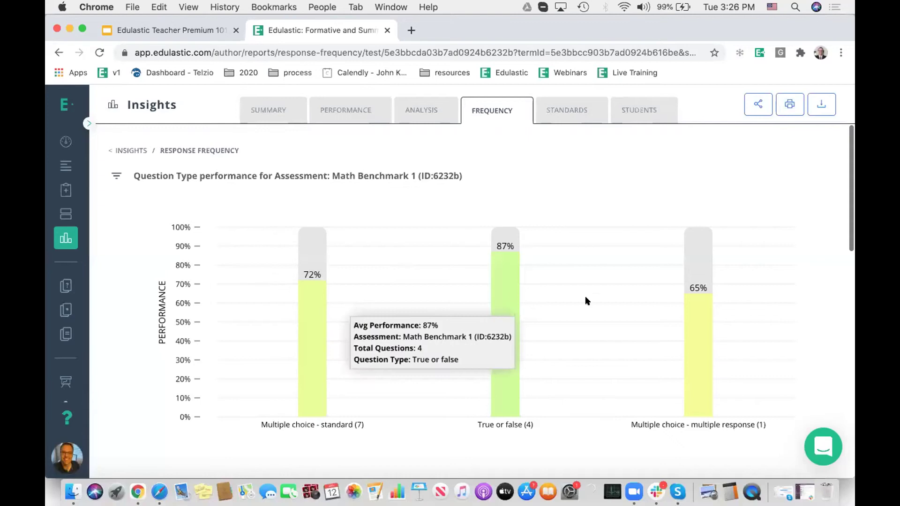
mouse_move(696, 320)
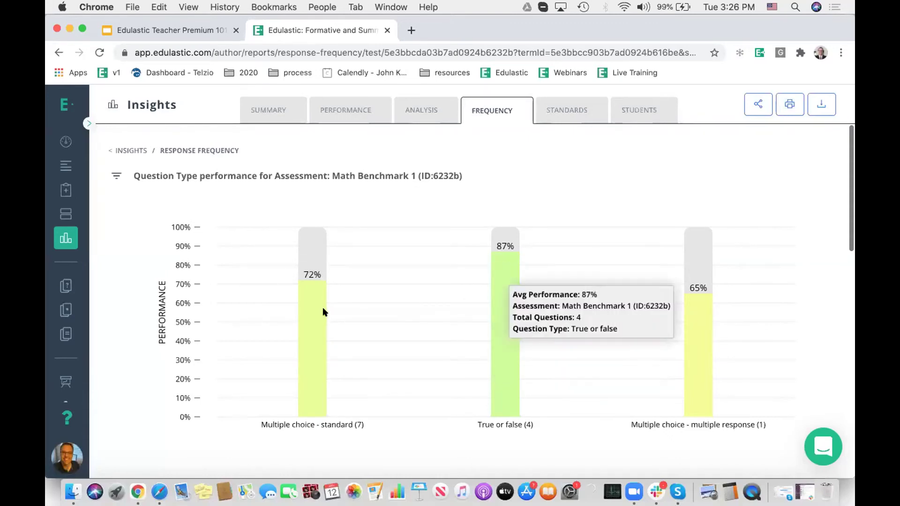
scroll(350, 266, down, 2)
scroll(349, 263, down, 2)
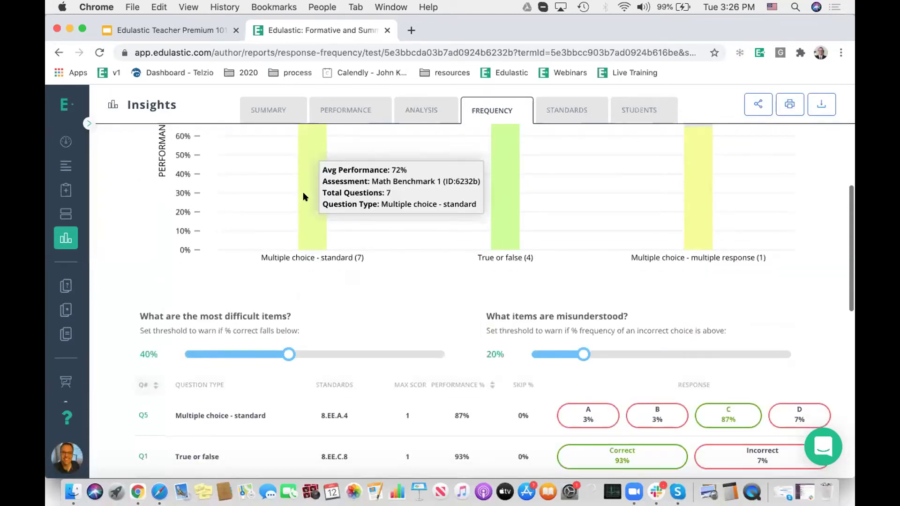
scroll(422, 311, down, 1)
Step: Sort questions by Performance % and set the difficult threshold to 63% and misunderstood to 31%
click(490, 330)
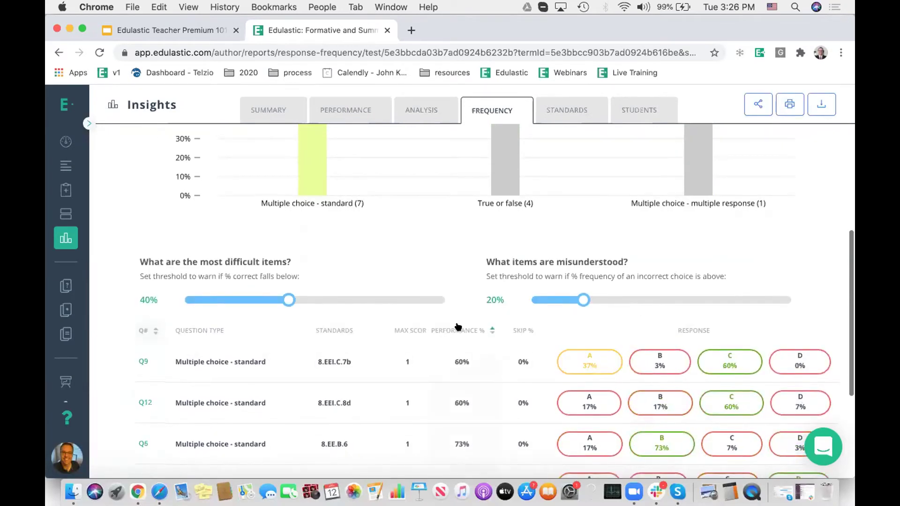
mouse_move(285, 296)
click(368, 294)
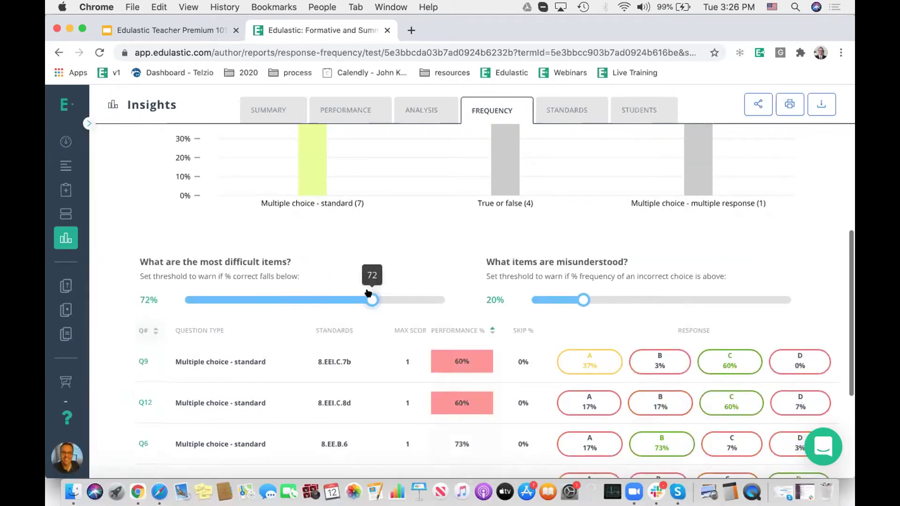
drag(367, 293, 345, 291)
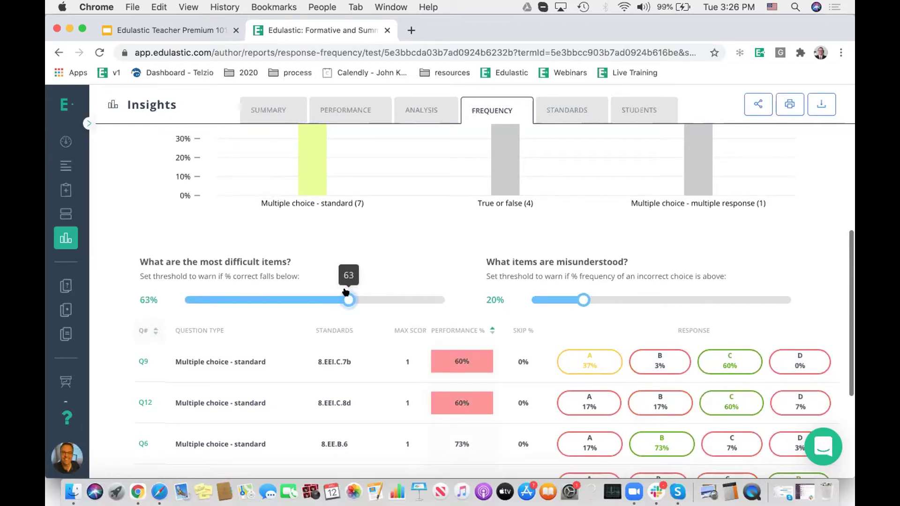
drag(582, 295, 612, 295)
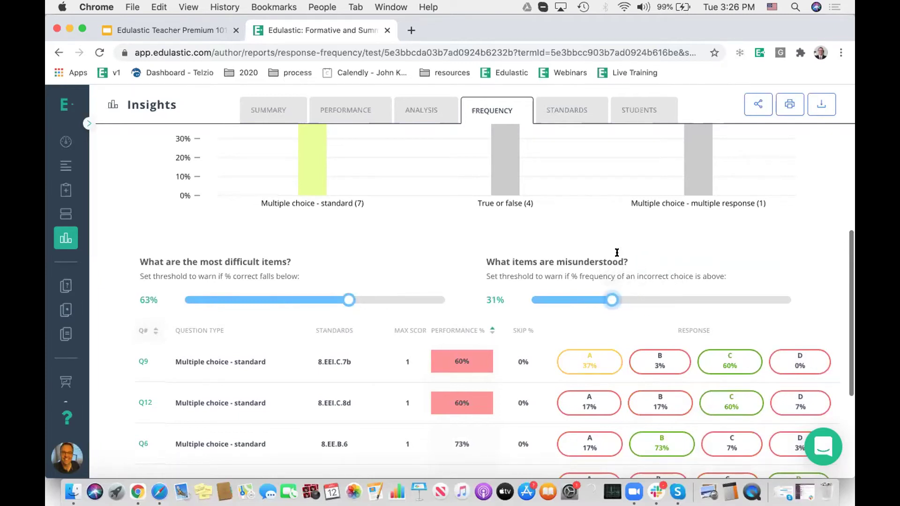
Step: Review the flagged question rows, then open the Performance by Standards report
mouse_move(610, 297)
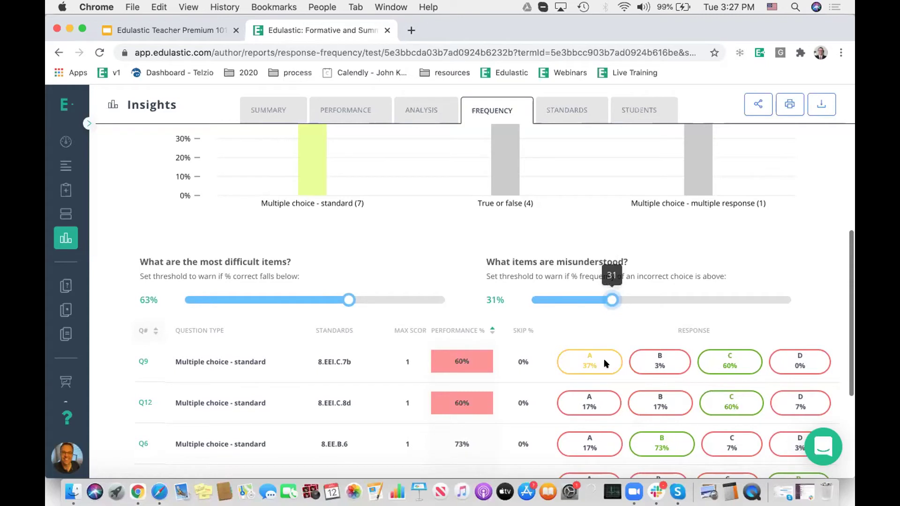
mouse_move(727, 358)
scroll(728, 359, up, 5)
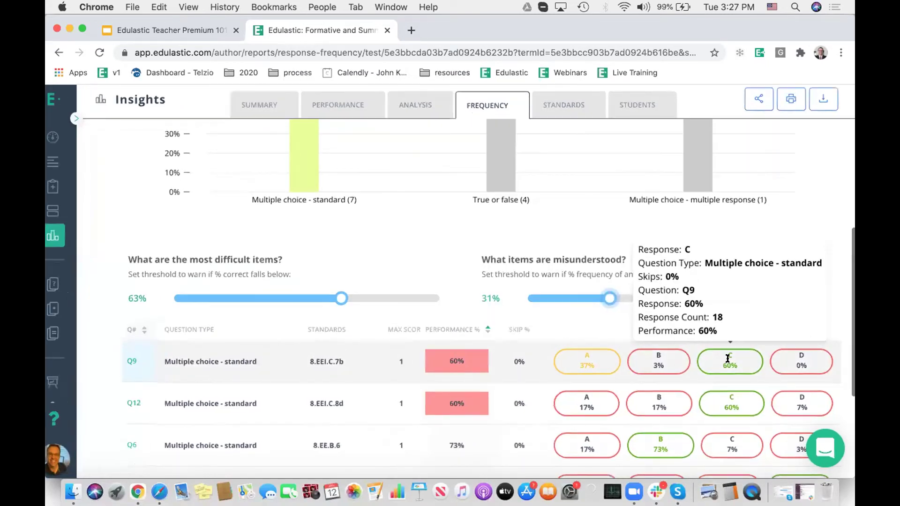
mouse_move(506, 360)
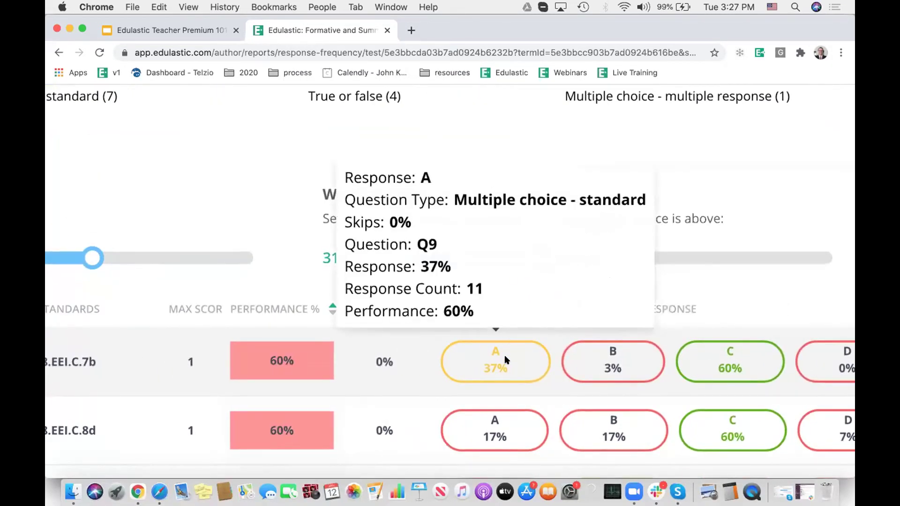
scroll(505, 355, down, 5)
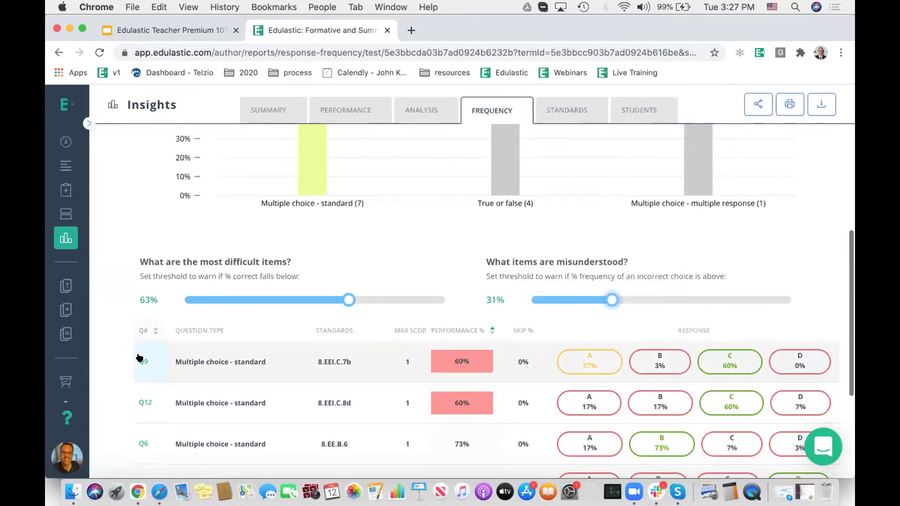
mouse_move(599, 358)
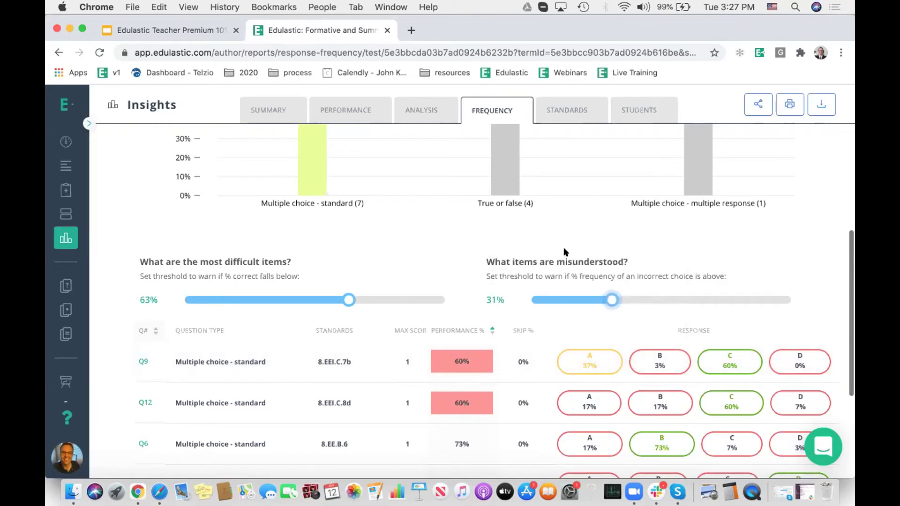
scroll(566, 304, up, 5)
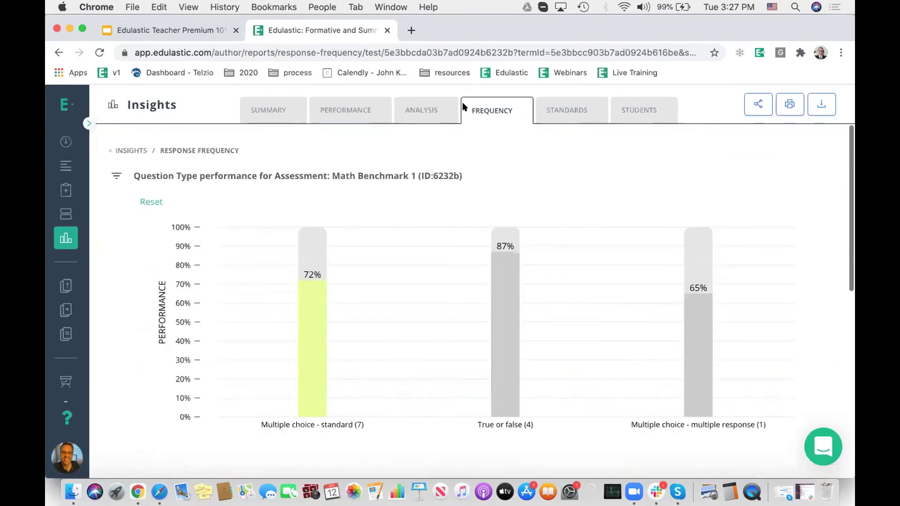
click(567, 107)
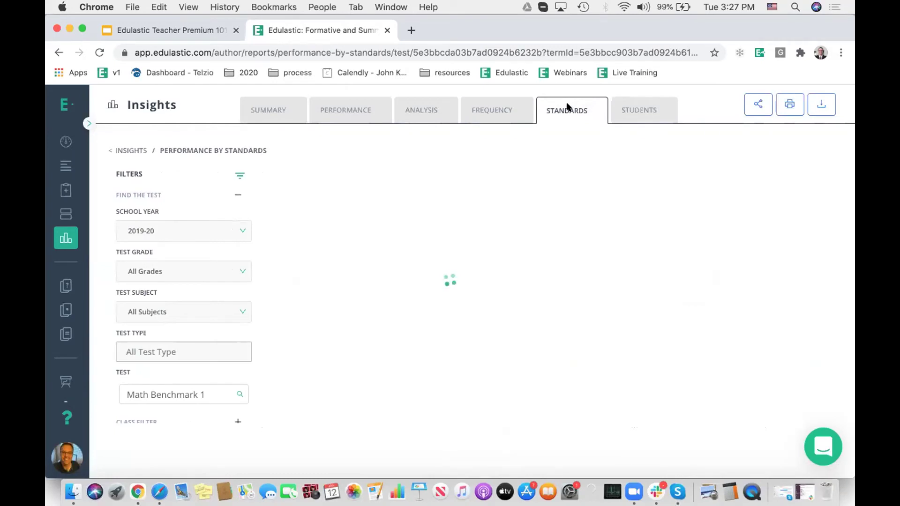
Step: Hide the filters and select standards 8.EE.A.2, 8.EE.B.5 and 8.EE.B.6 in the student table
click(239, 172)
scroll(446, 206, down, 6)
scroll(448, 210, down, 2)
scroll(447, 209, up, 7)
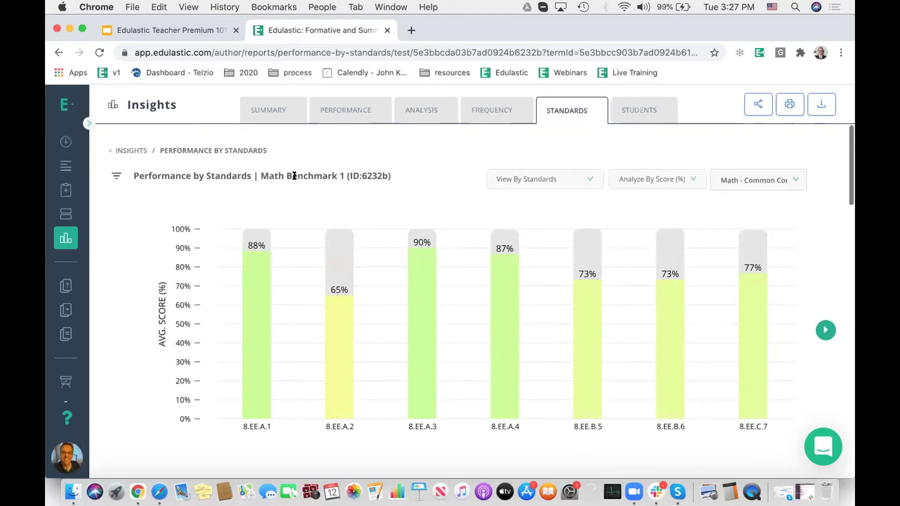
scroll(440, 195, down, 5)
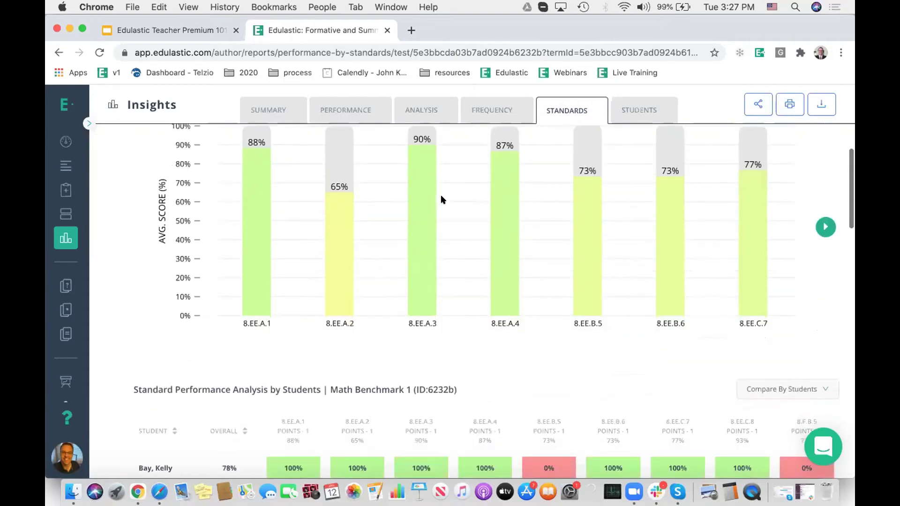
click(336, 238)
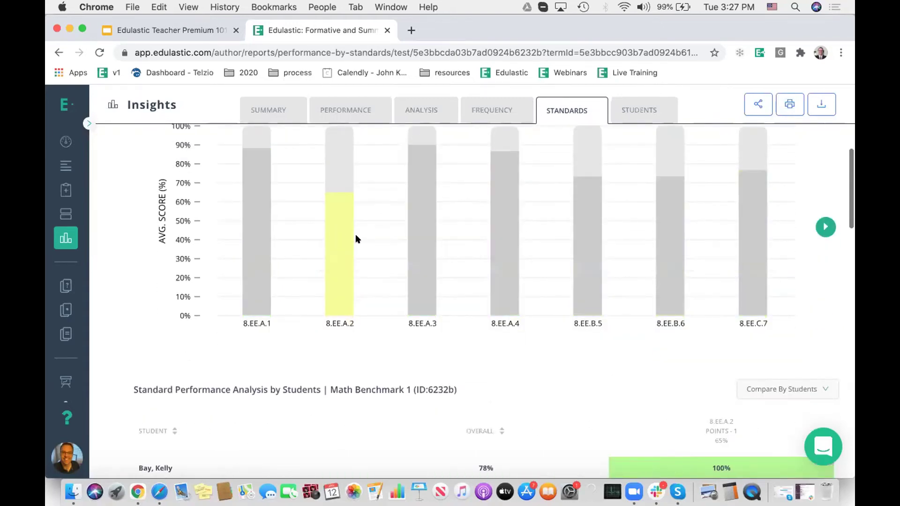
click(582, 244)
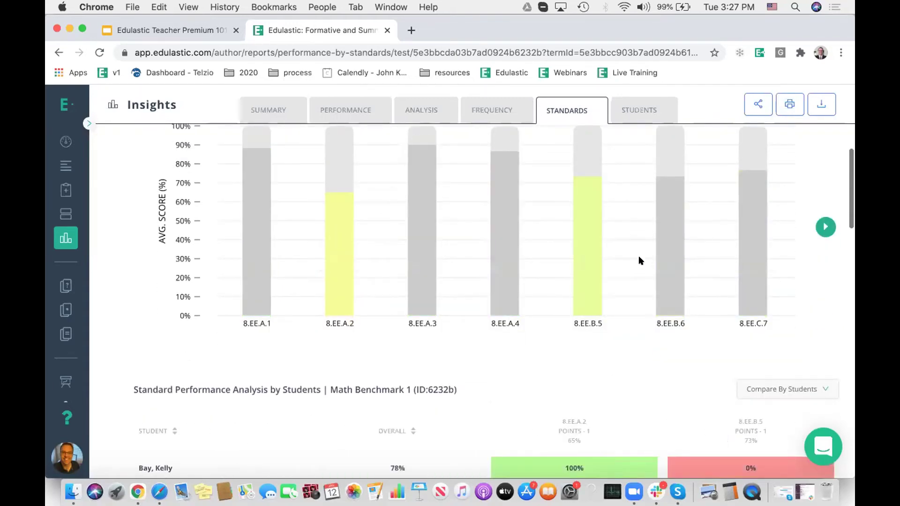
click(666, 253)
Step: Narrow the student comparison back to 8.EE.A.2, then open the Performance by Students report
scroll(624, 359, down, 5)
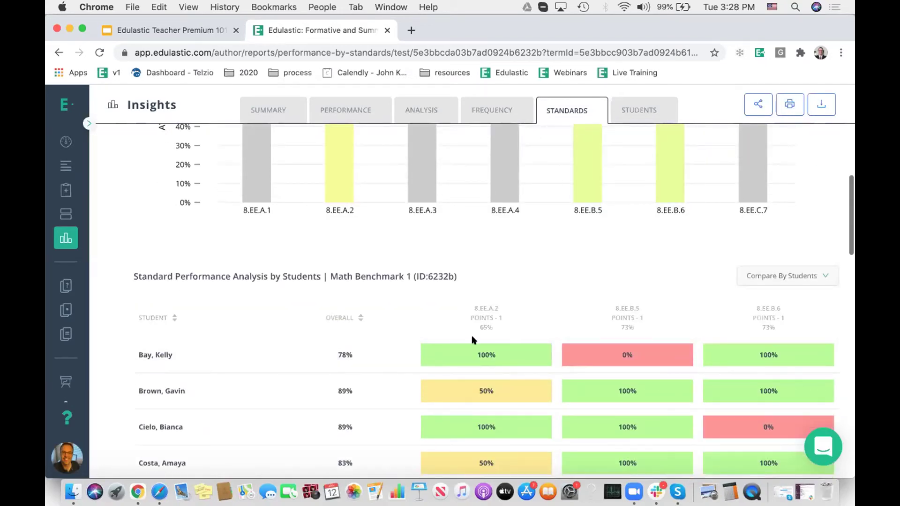
scroll(457, 364, down, 3)
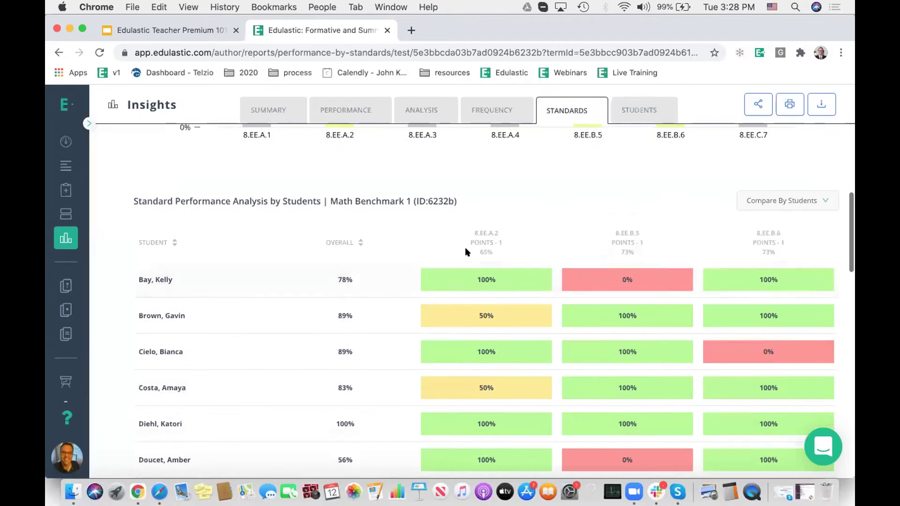
scroll(576, 262, up, 5)
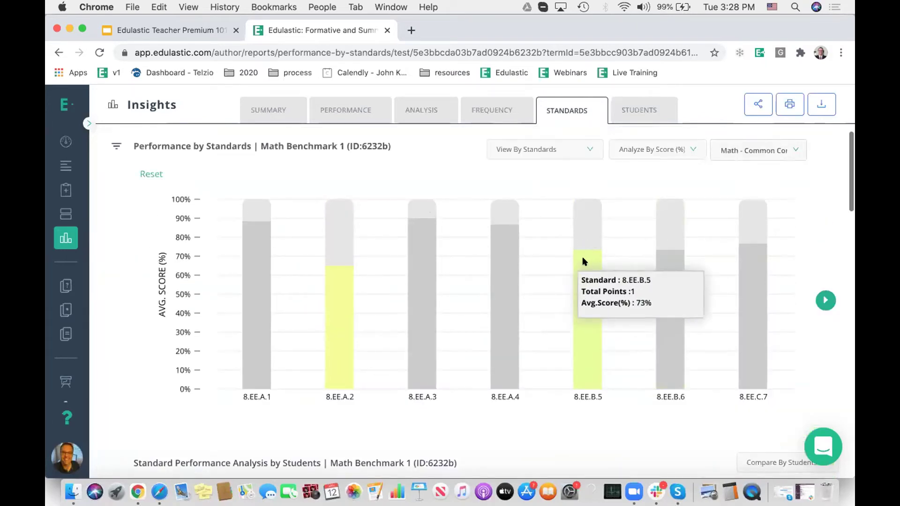
click(583, 263)
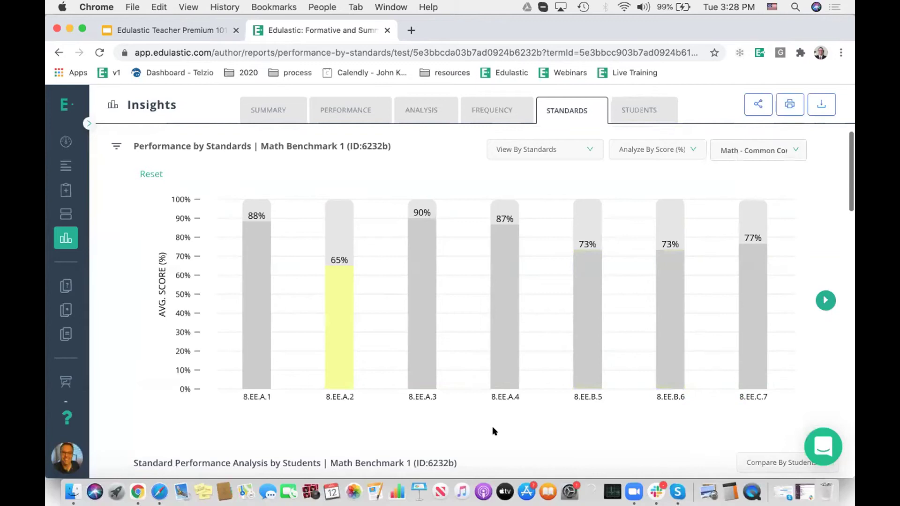
scroll(492, 426, down, 10)
scroll(491, 430, down, 3)
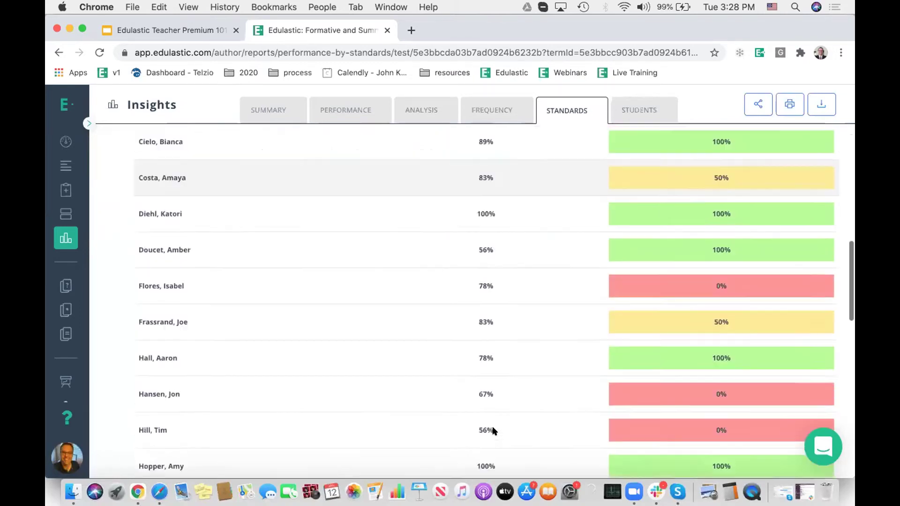
scroll(491, 430, up, 10)
click(630, 110)
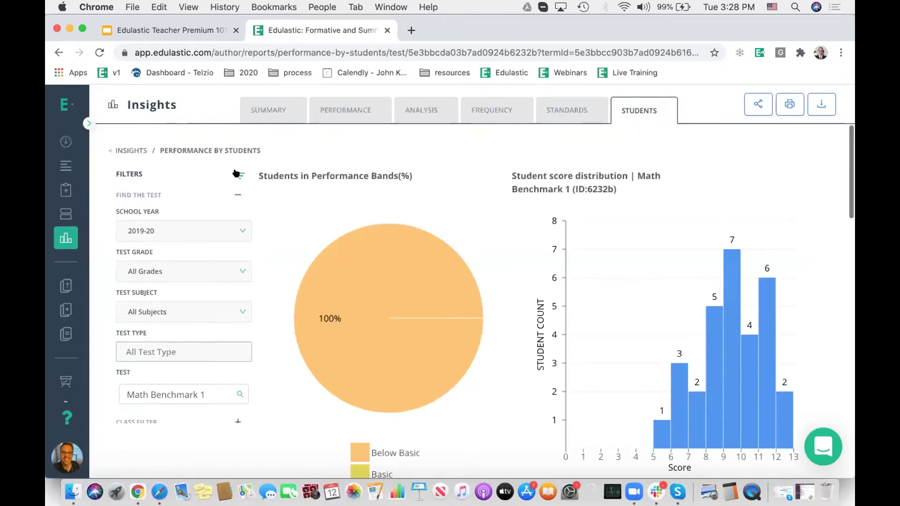
Step: Hide the filters and set the Proficiency Band filter to Below Basic
click(238, 174)
scroll(614, 357, down, 6)
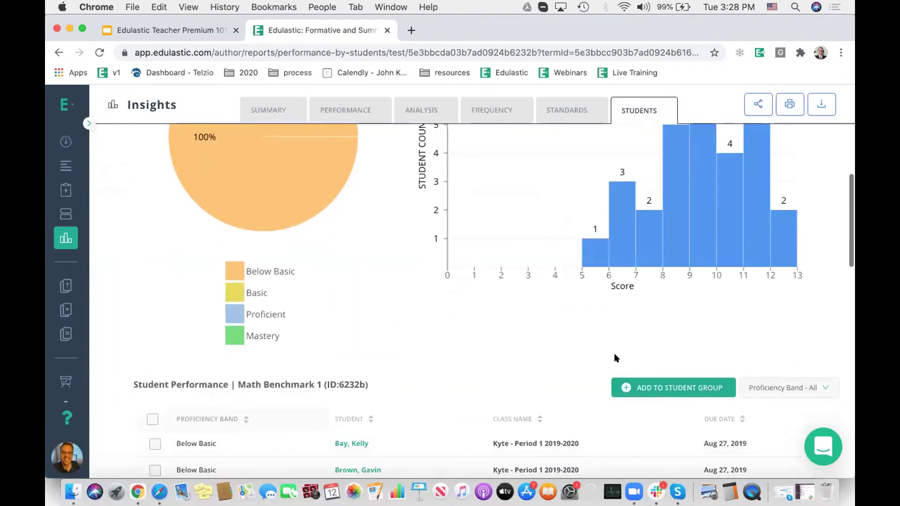
scroll(628, 347, up, 2)
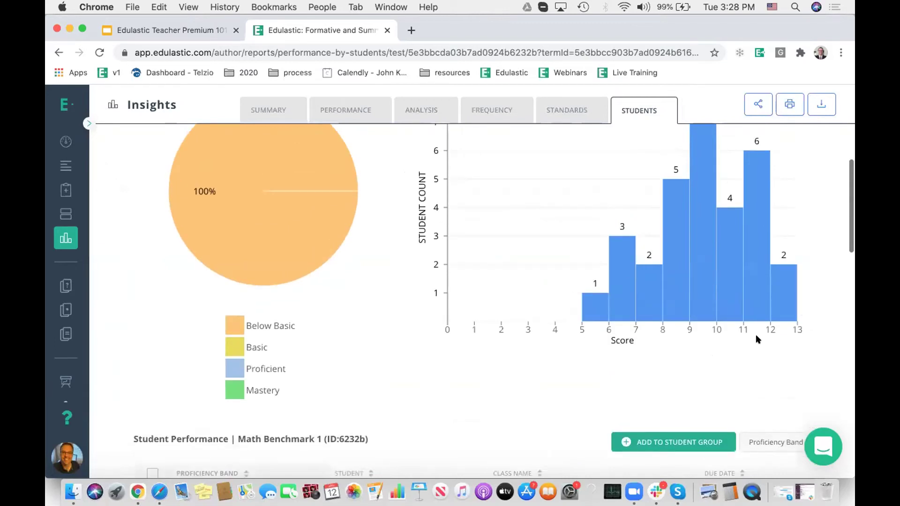
scroll(755, 333, down, 3)
click(775, 320)
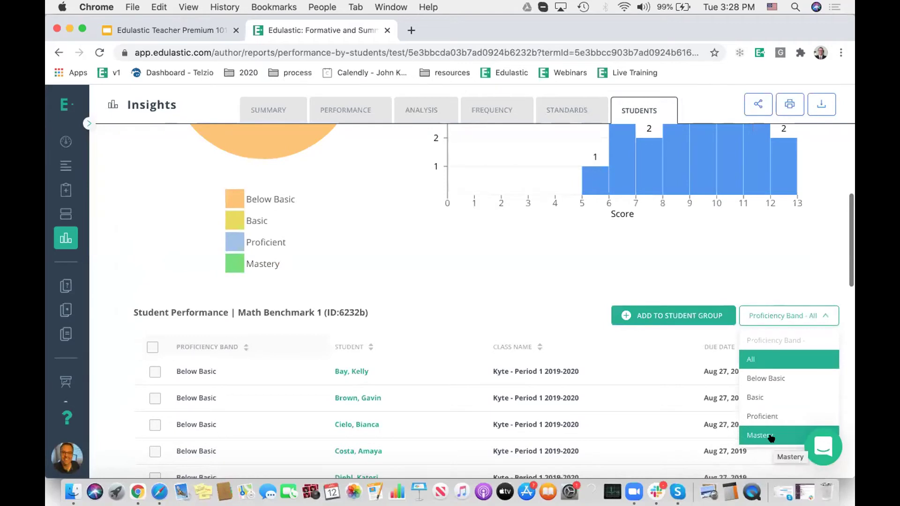
click(765, 378)
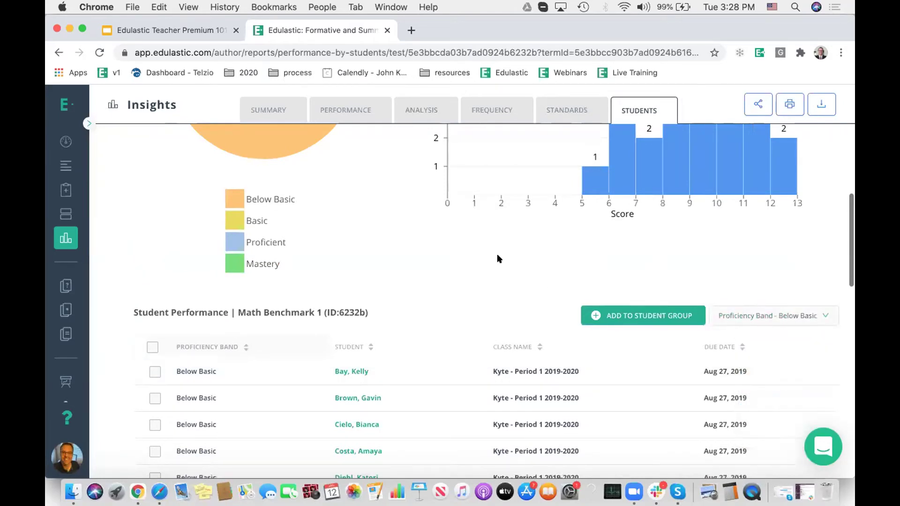
Step: Tick the first three Below Basic students, then return to the Insights reports overview
scroll(370, 245, down, 2)
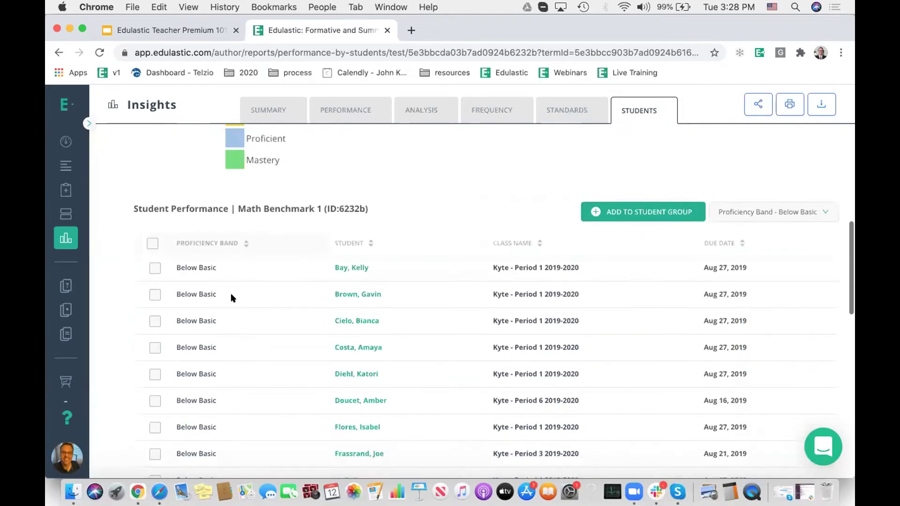
click(154, 268)
click(155, 294)
click(154, 322)
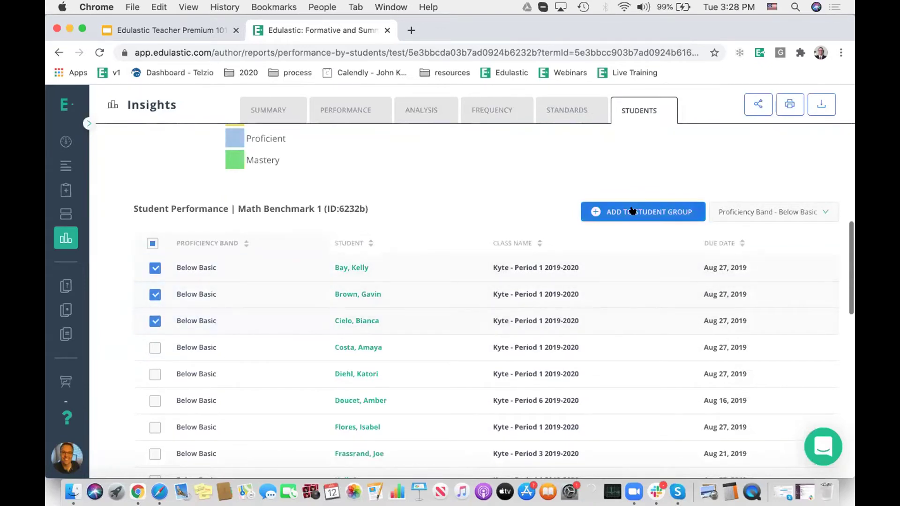
click(65, 240)
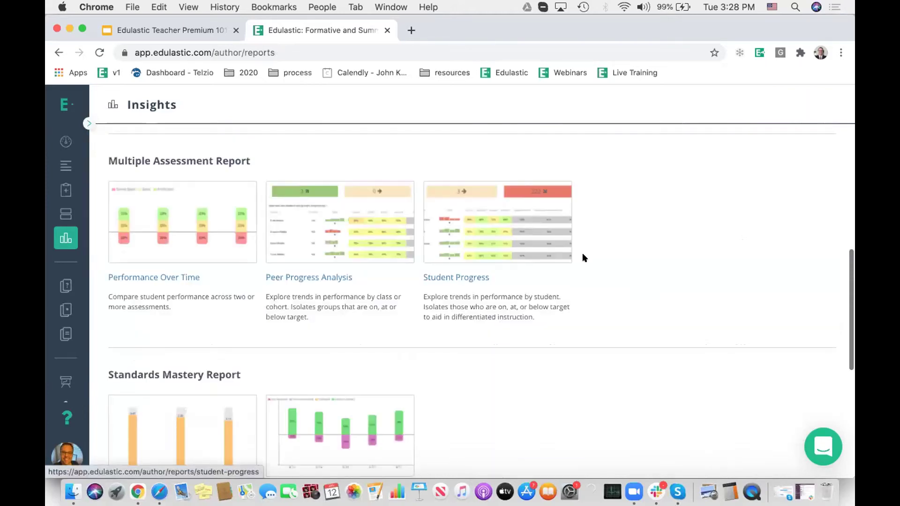
scroll(583, 255, down, 3)
scroll(583, 255, up, 1)
scroll(582, 257, down, 2)
scroll(473, 261, up, 5)
scroll(358, 244, up, 2)
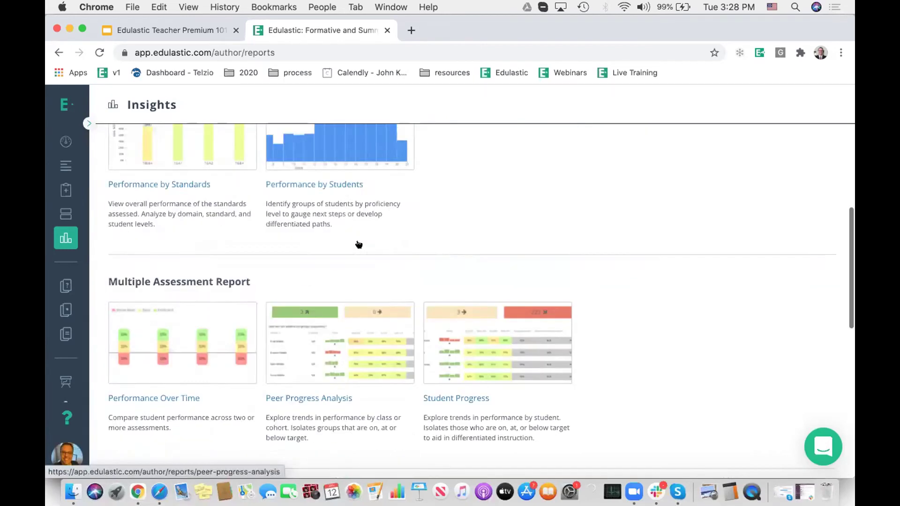
scroll(359, 244, up, 5)
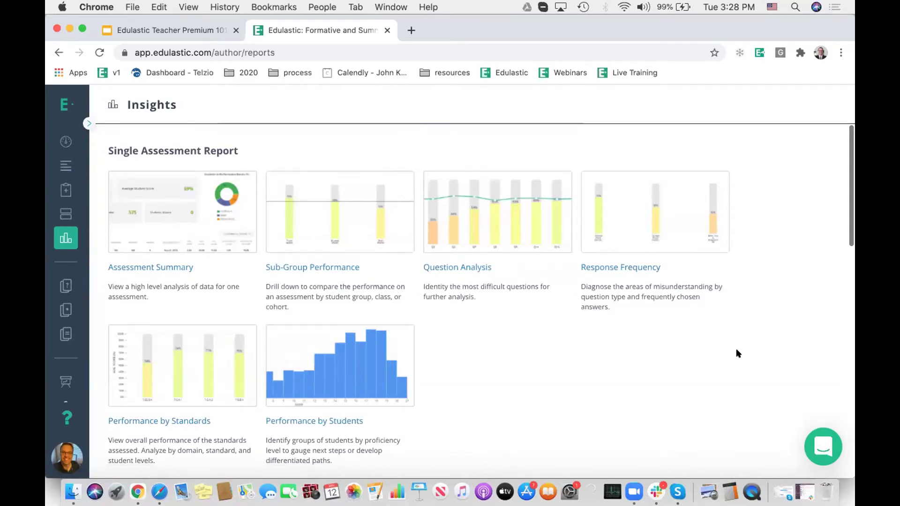
scroll(737, 353, down, 6)
scroll(736, 352, down, 1)
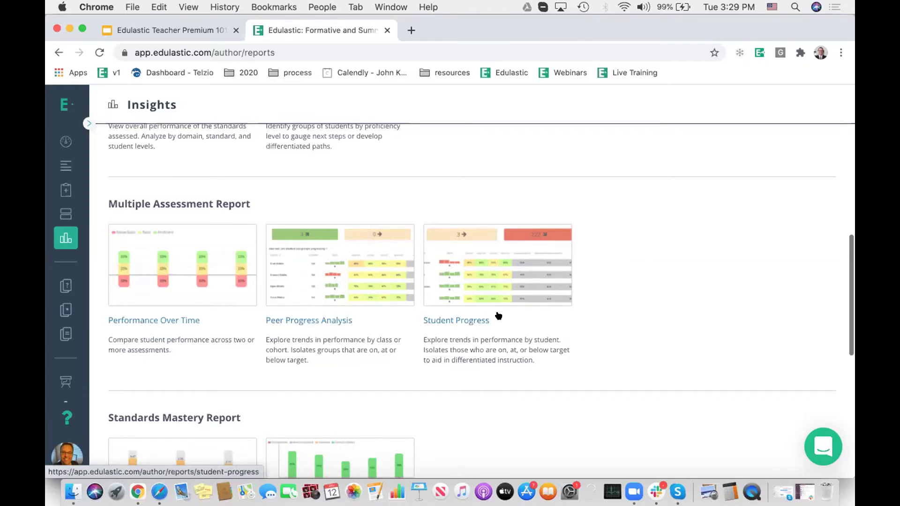
scroll(656, 317, down, 3)
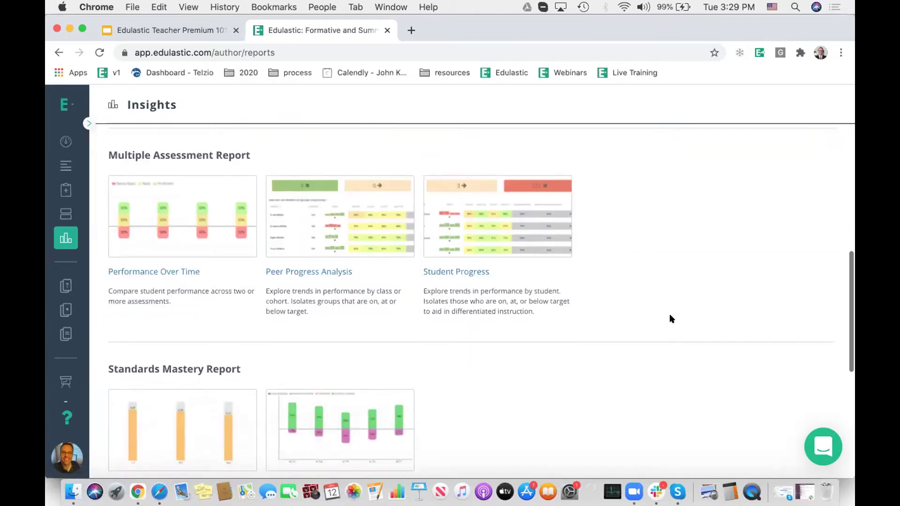
scroll(670, 317, down, 3)
scroll(670, 317, up, 1)
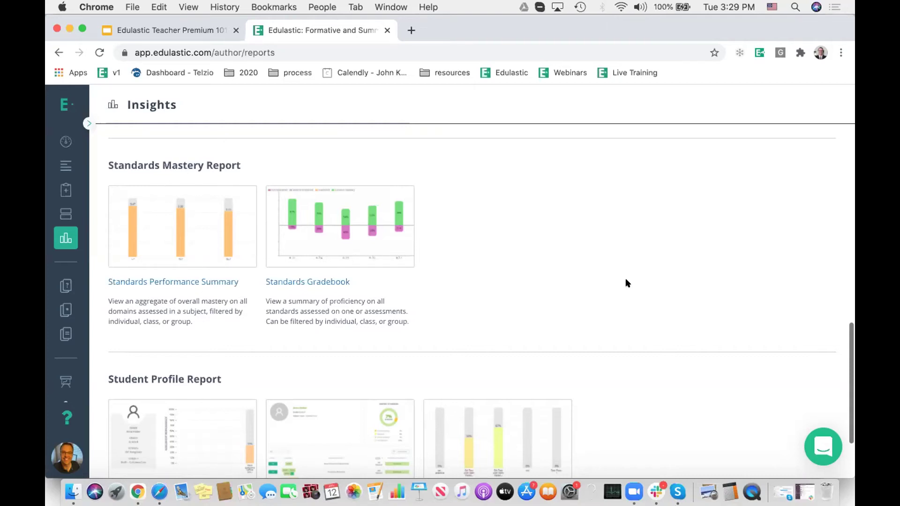
scroll(746, 276, down, 3)
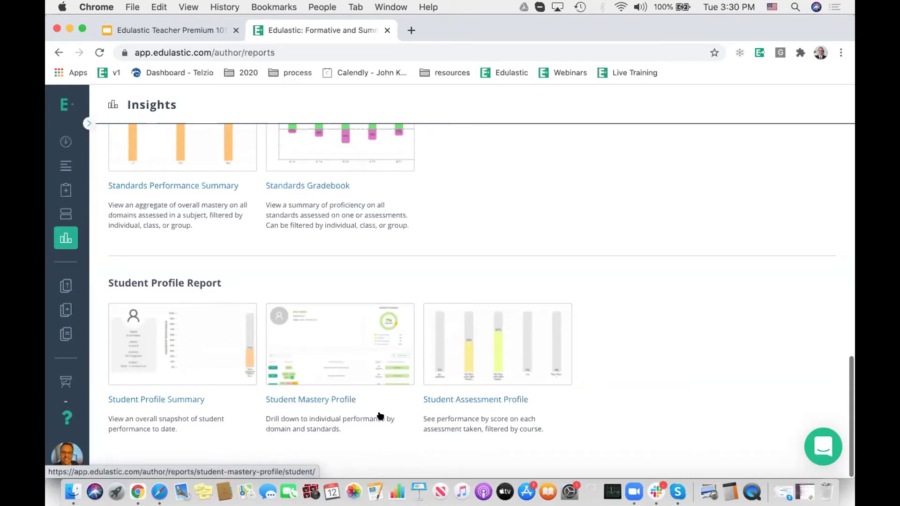
scroll(380, 416, up, 15)
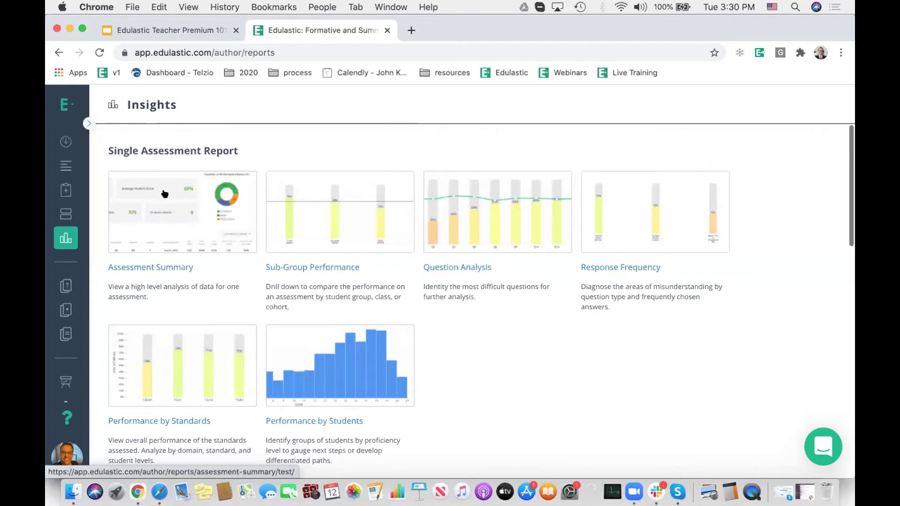
scroll(346, 320, down, 15)
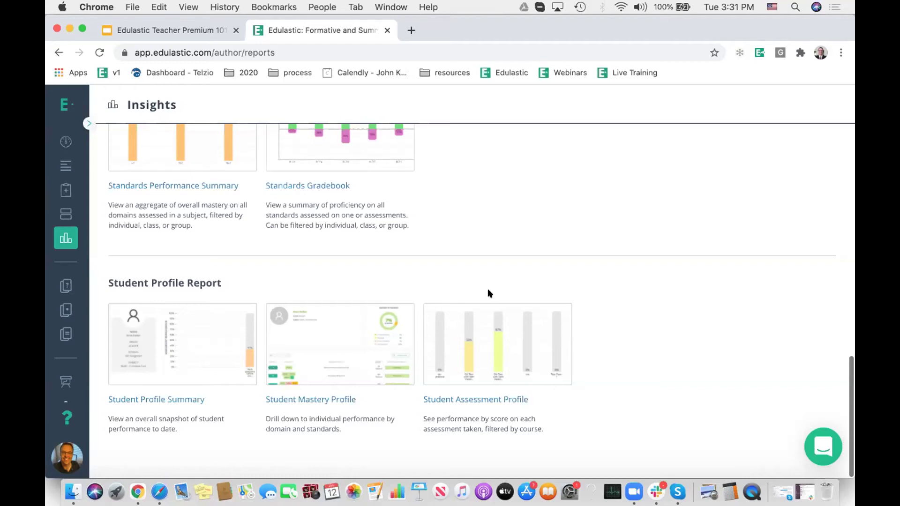
scroll(547, 280, up, 3)
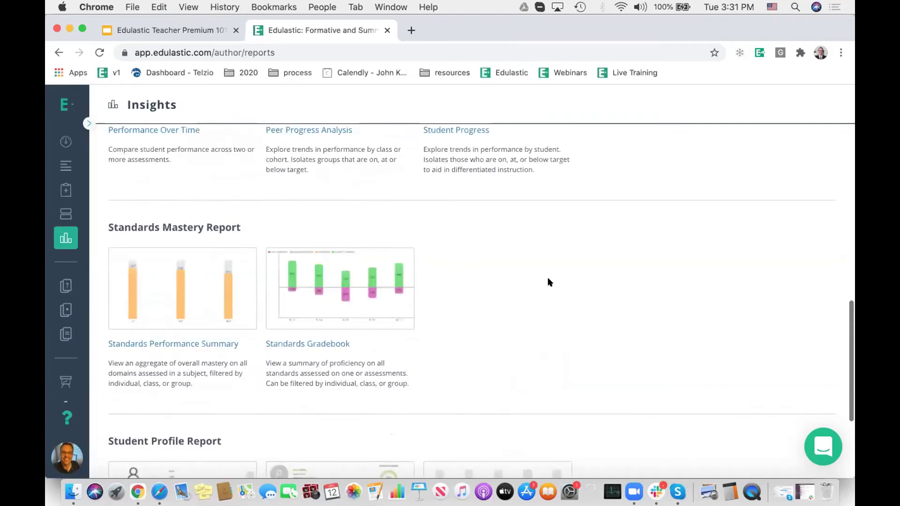
scroll(549, 281, up, 8)
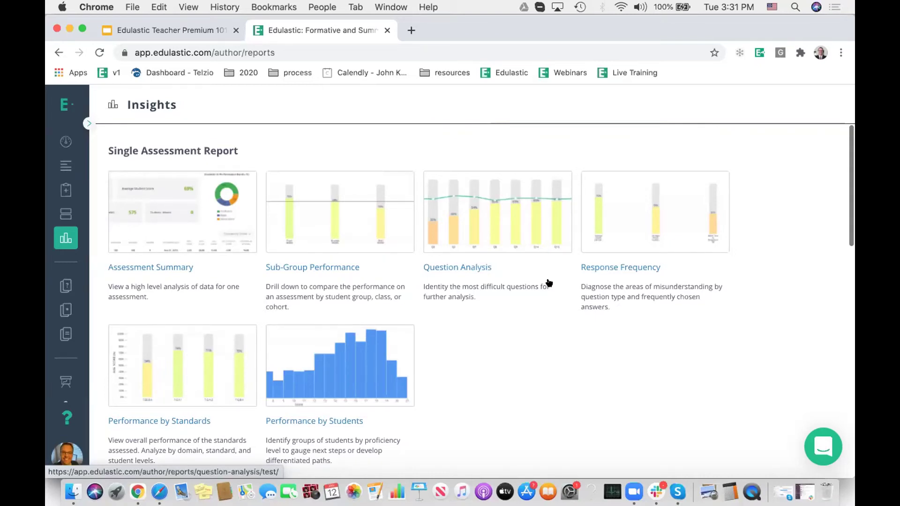
scroll(536, 354, down, 1)
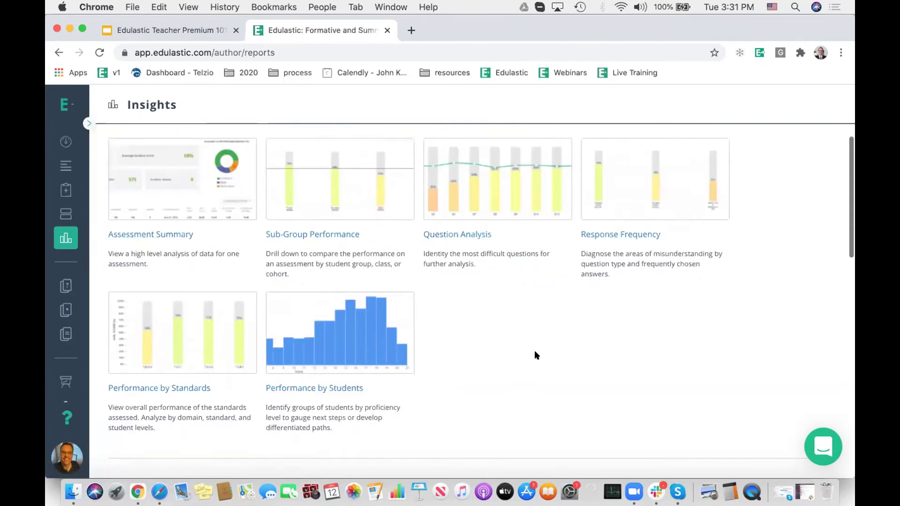
scroll(535, 355, down, 10)
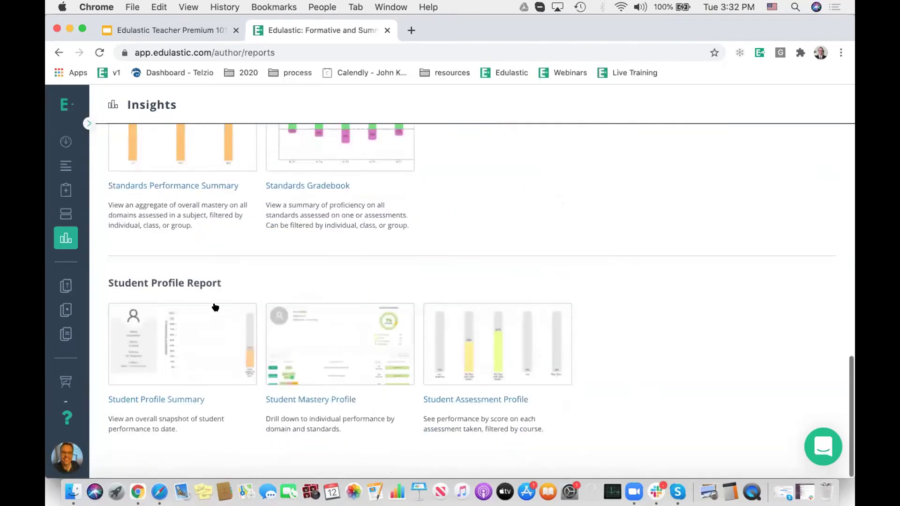
scroll(524, 298, up, 1)
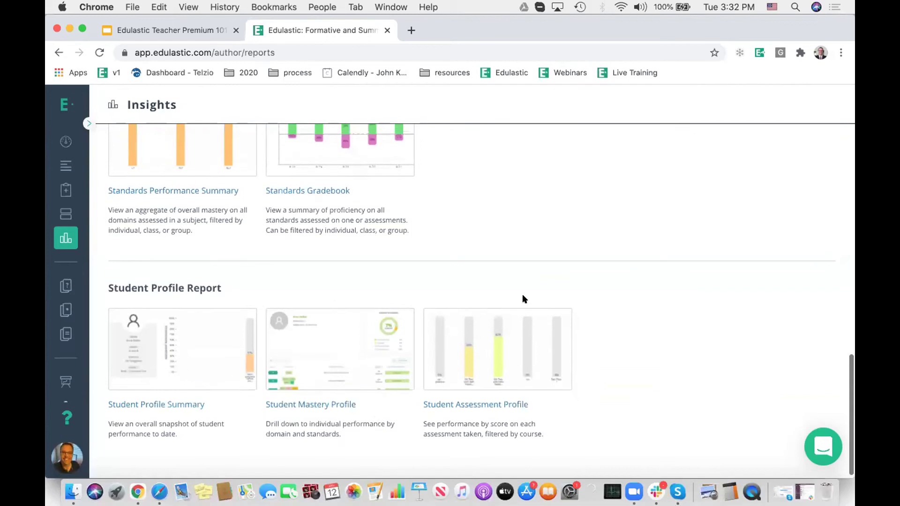
scroll(522, 294, up, 4)
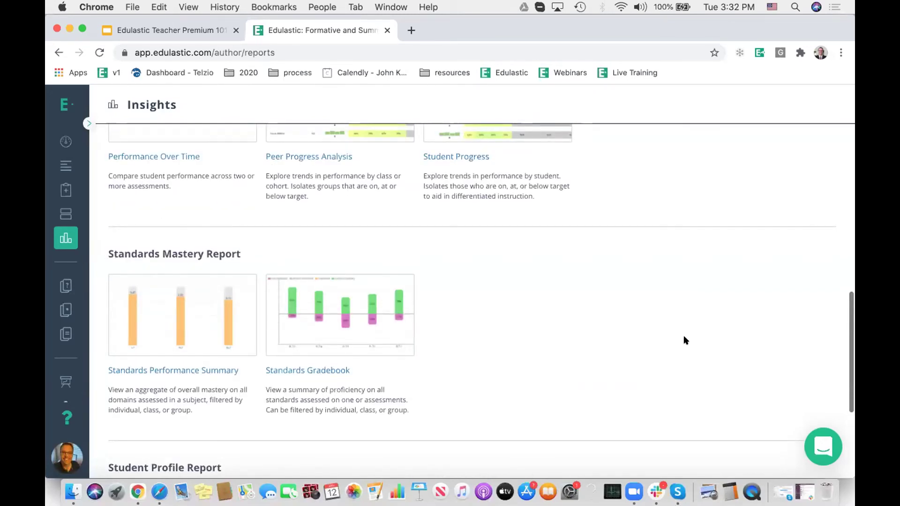
scroll(683, 336, up, 2)
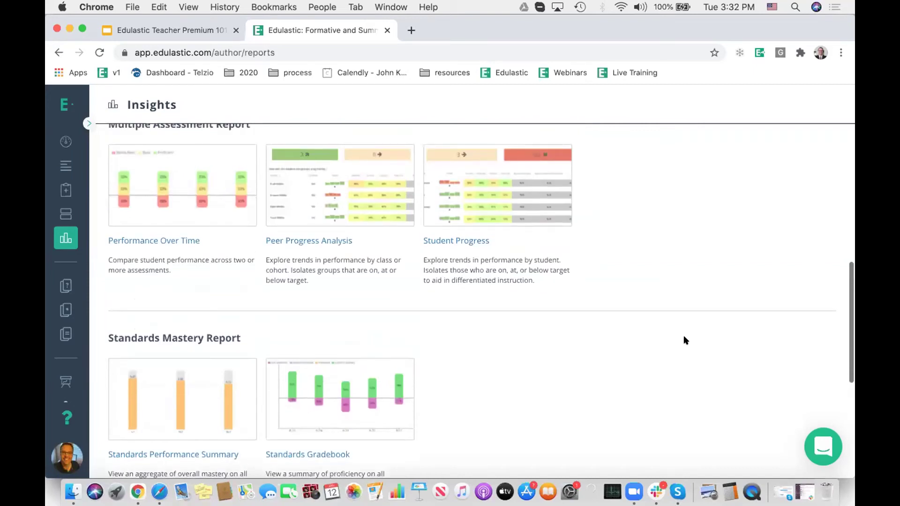
scroll(683, 337, up, 2)
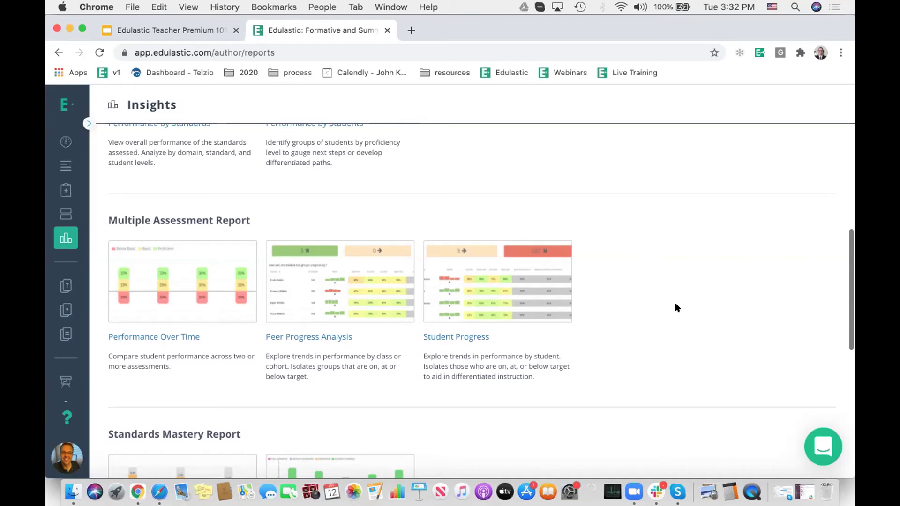
scroll(675, 306, up, 6)
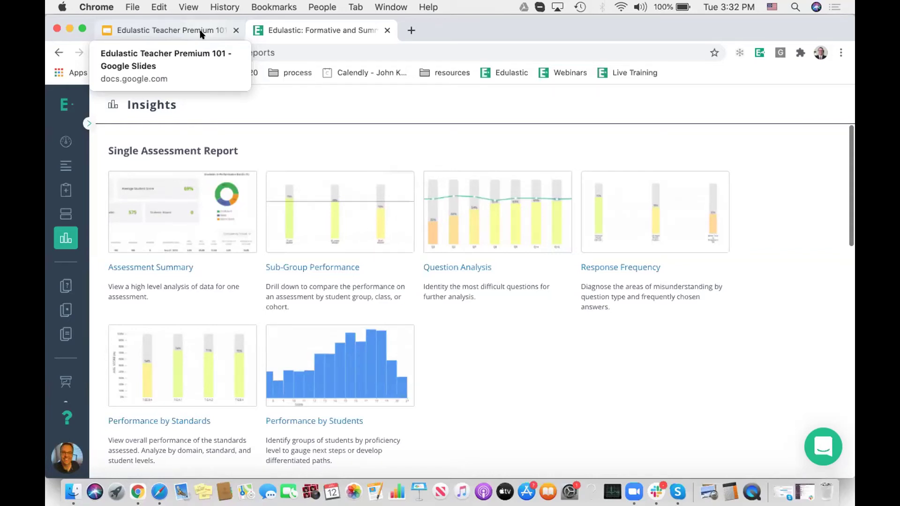
Step: From the Assignments page, start a New Assignment and browse all library tests
click(65, 141)
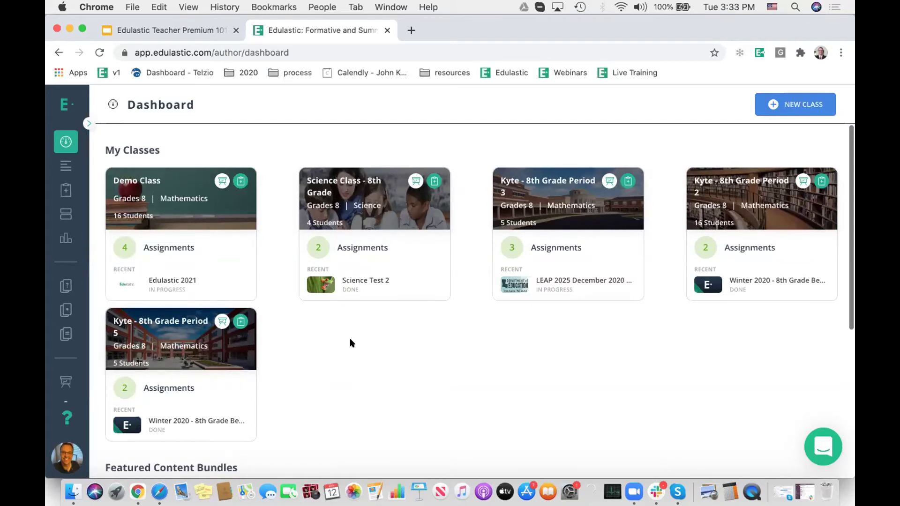
click(164, 248)
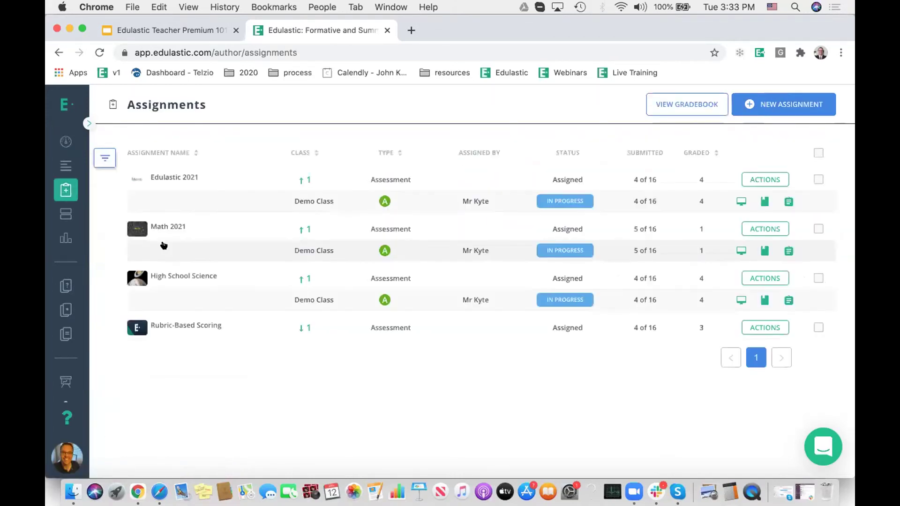
click(777, 104)
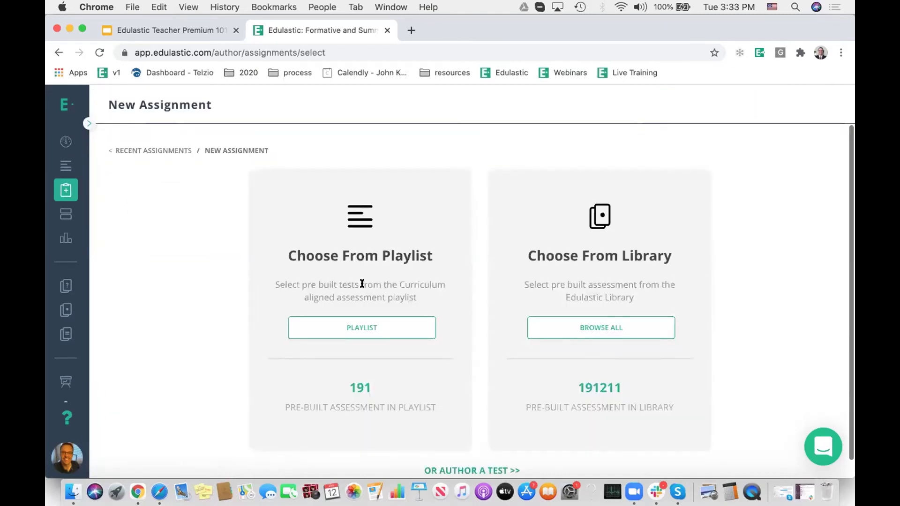
click(614, 325)
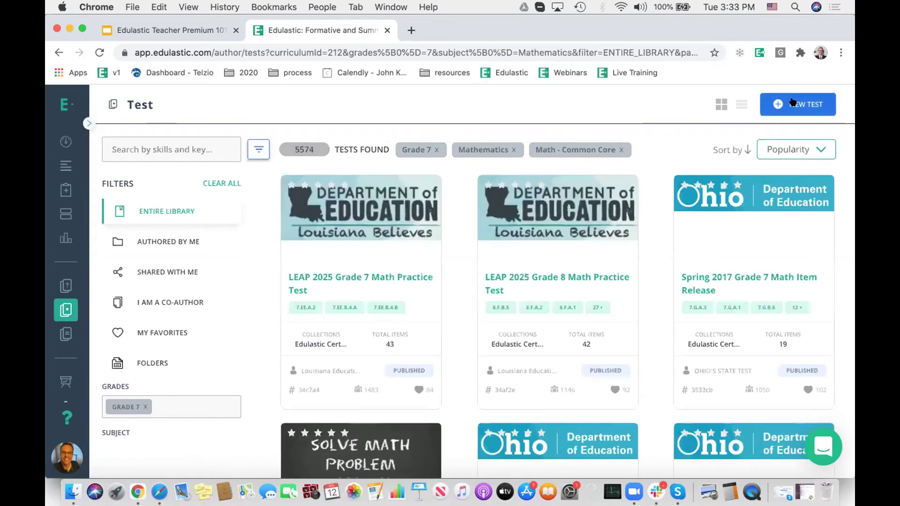
Step: Create a new test from scratch named 'Test Name'
click(792, 102)
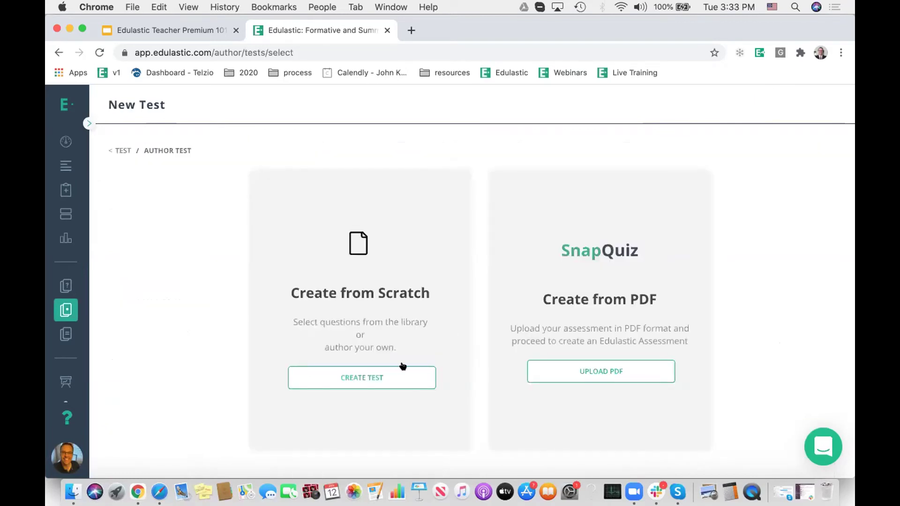
click(389, 376)
click(294, 339)
text(Test Name)
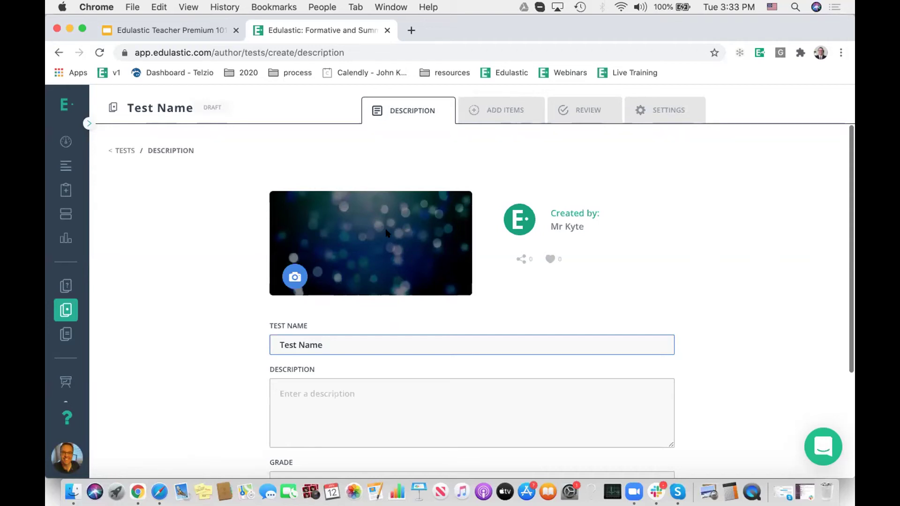
click(405, 385)
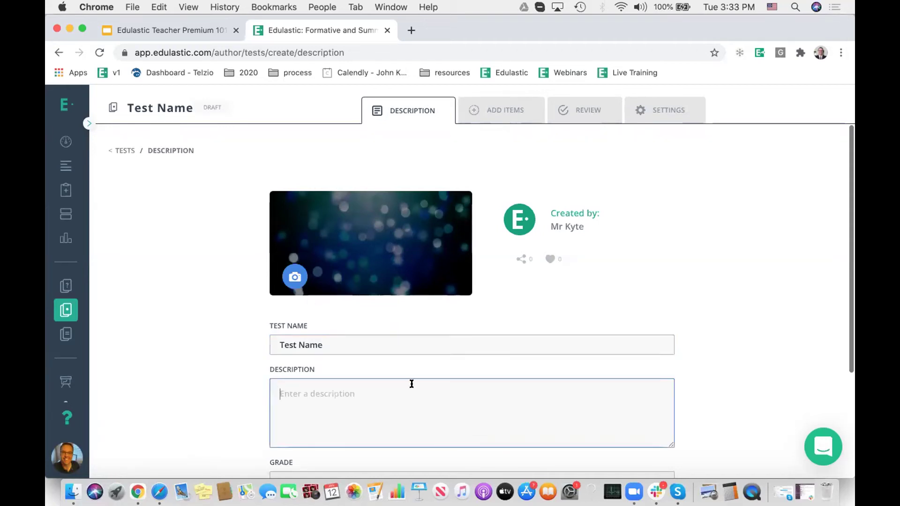
Step: Set the test to Grade 7 Science and add the atom-labelling question from the library
scroll(411, 383, down, 5)
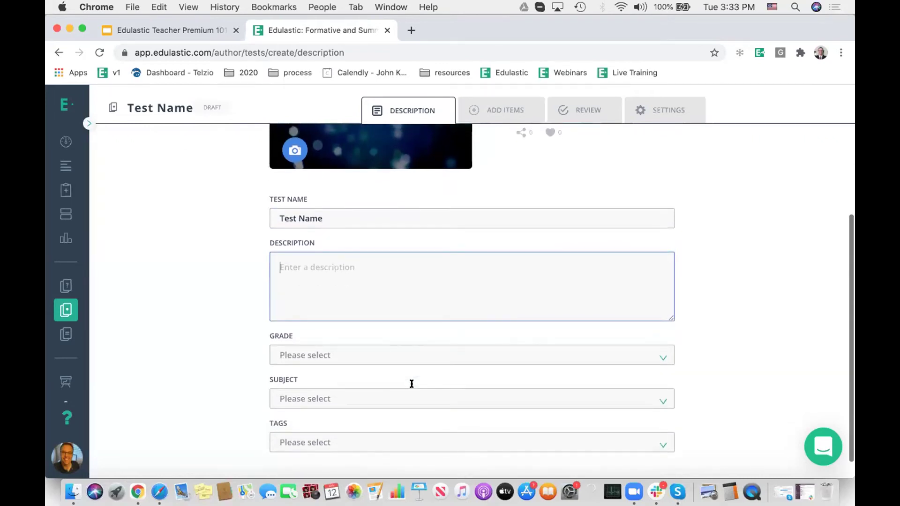
scroll(412, 382, down, 1)
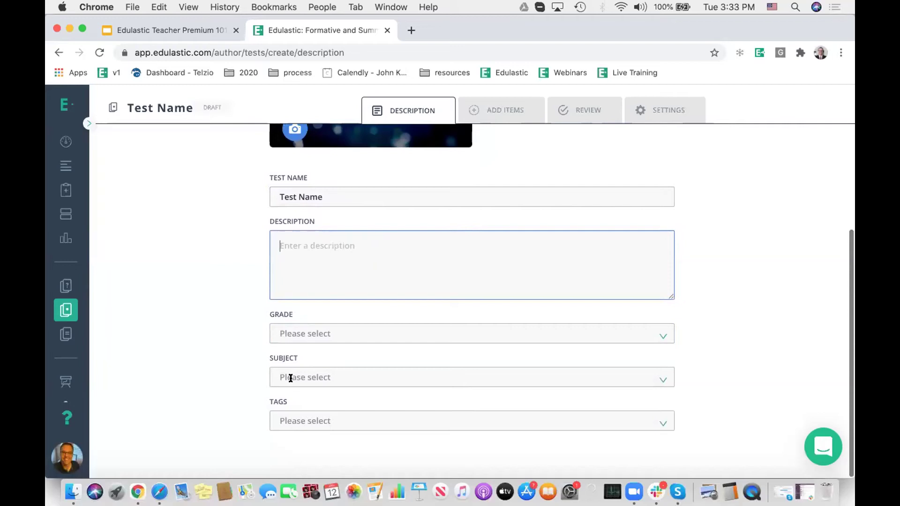
click(291, 331)
scroll(318, 284, down, 3)
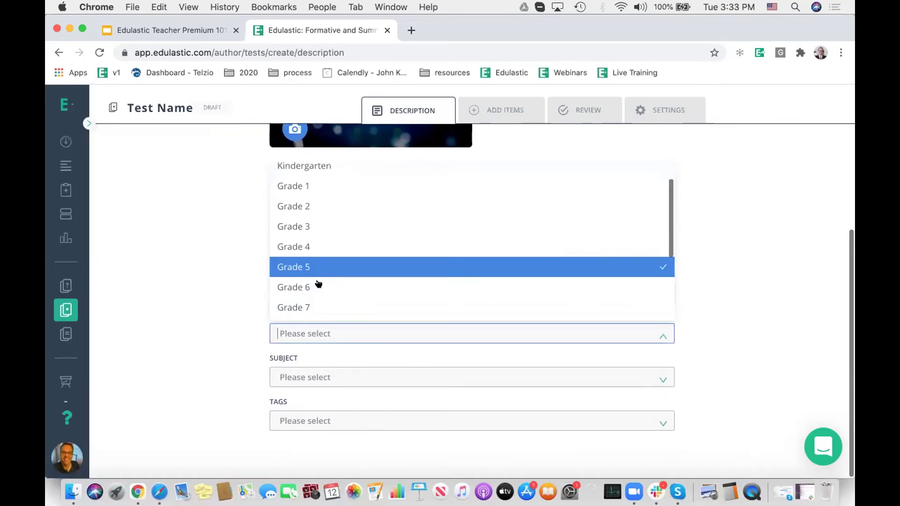
click(312, 289)
click(312, 379)
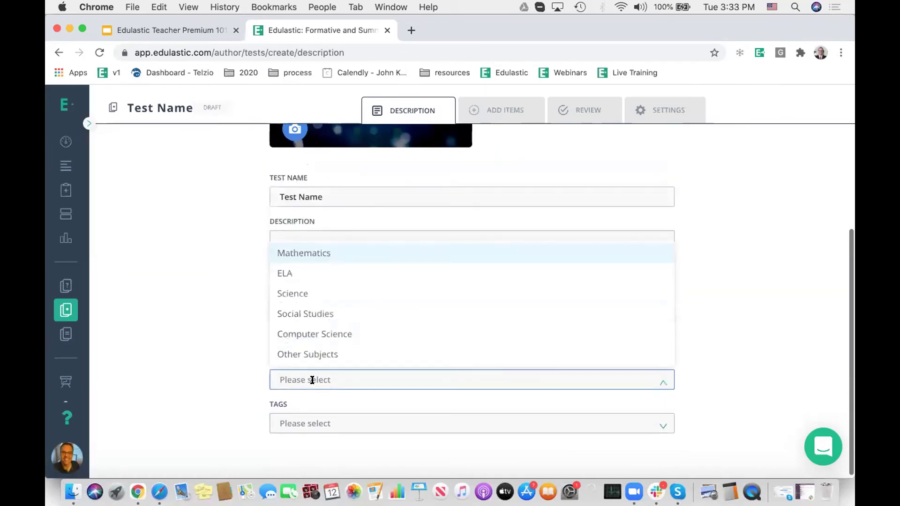
click(317, 292)
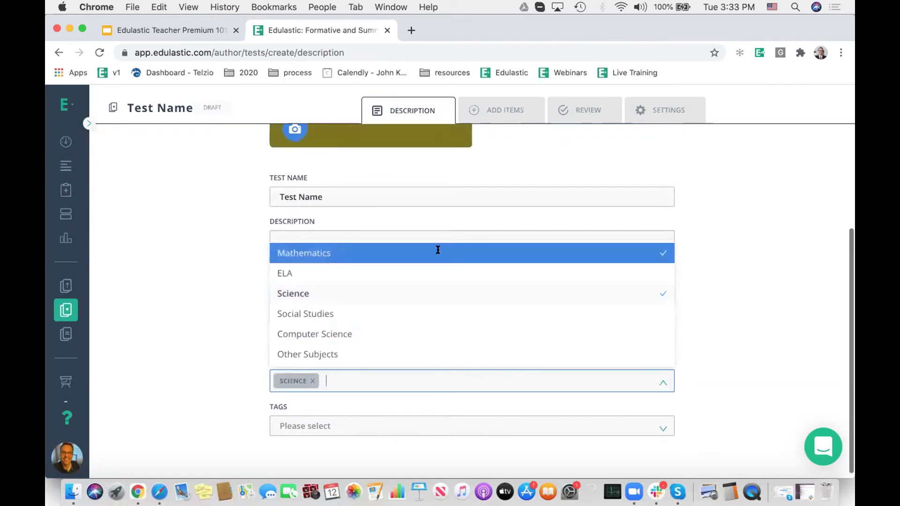
click(502, 111)
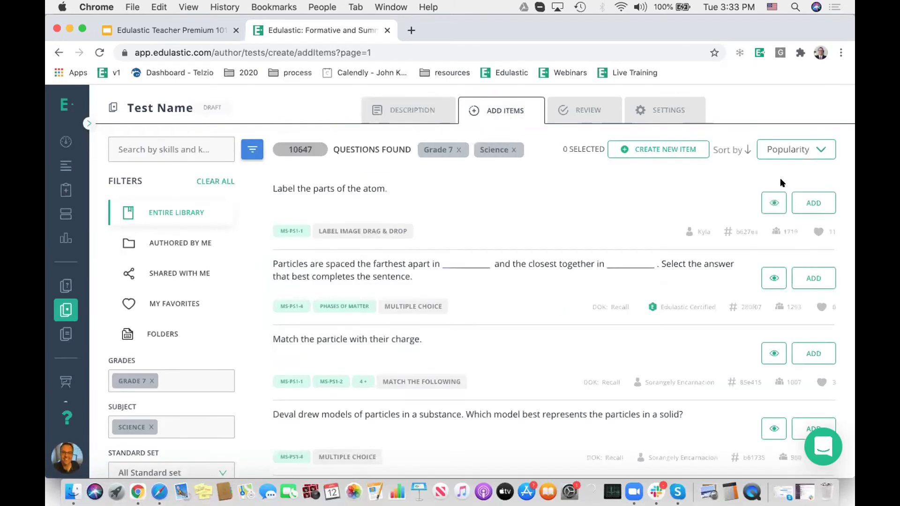
click(802, 202)
Step: Add the particle-spacing question and filter the library to the Edulastic Certified collection
click(803, 353)
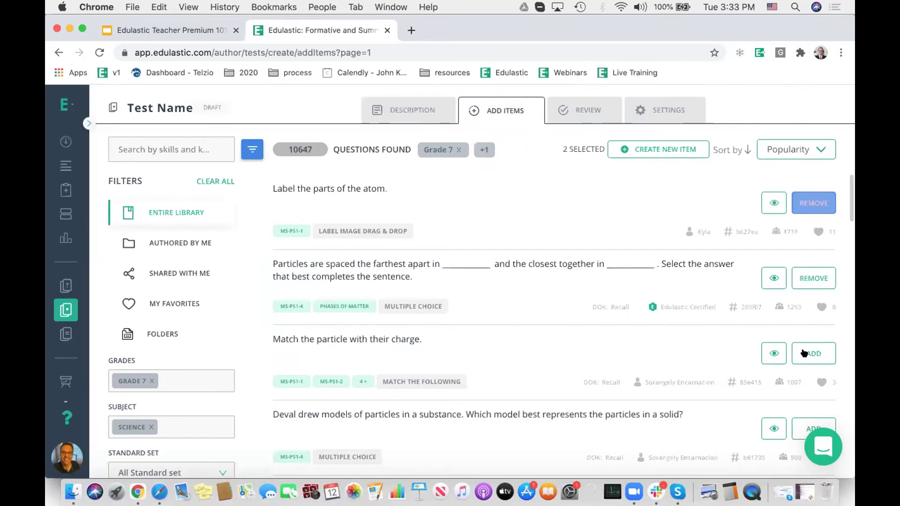
scroll(214, 309, down, 5)
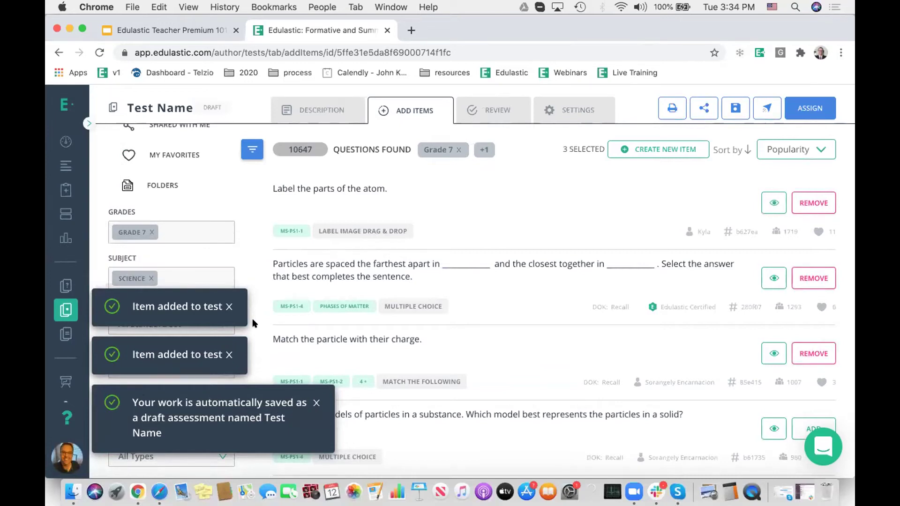
click(161, 411)
scroll(174, 333, down, 1)
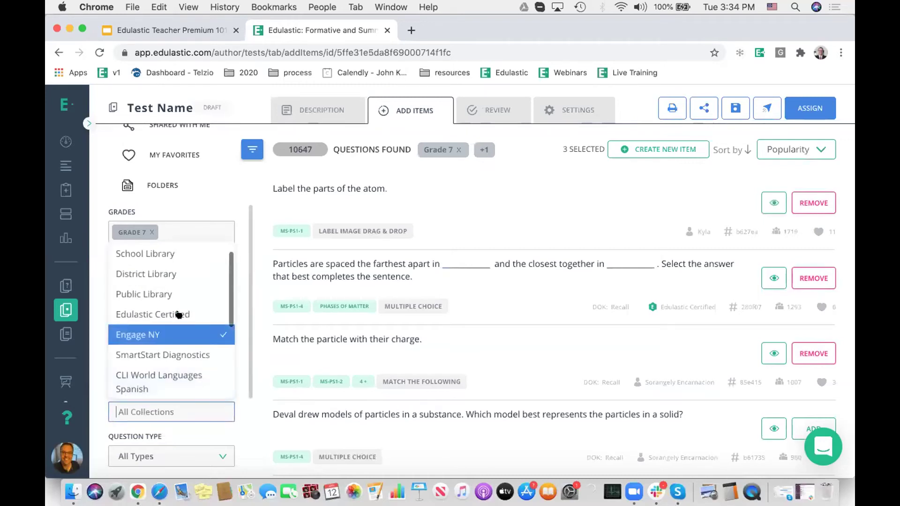
click(178, 314)
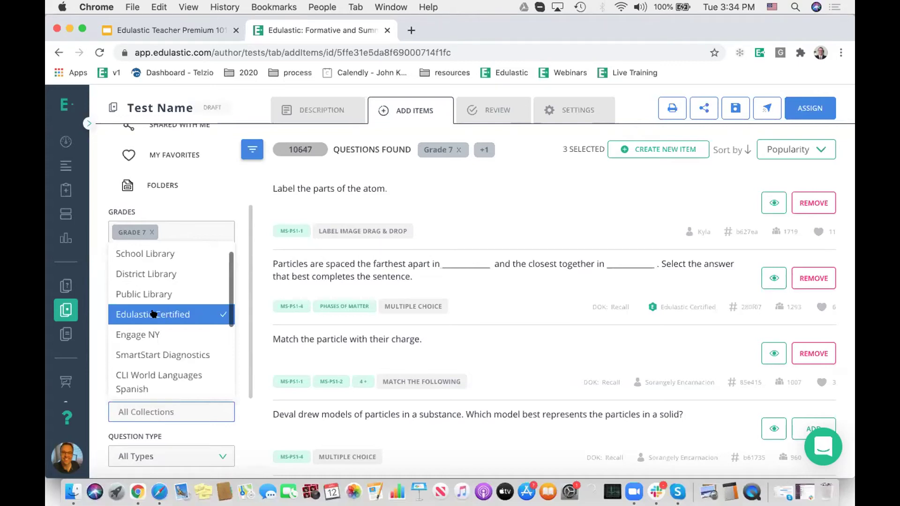
click(241, 298)
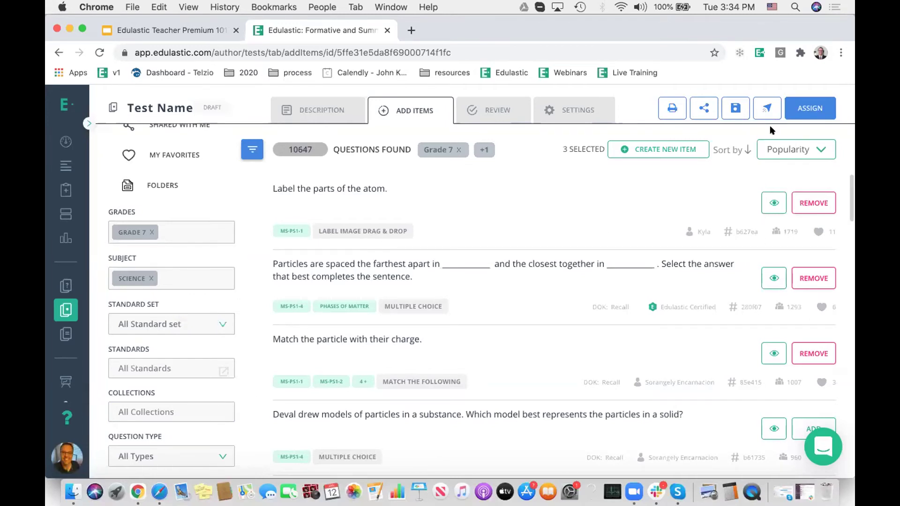
Step: In Review, drag the particle-spacing question above atom labelling, then go to Settings
click(488, 109)
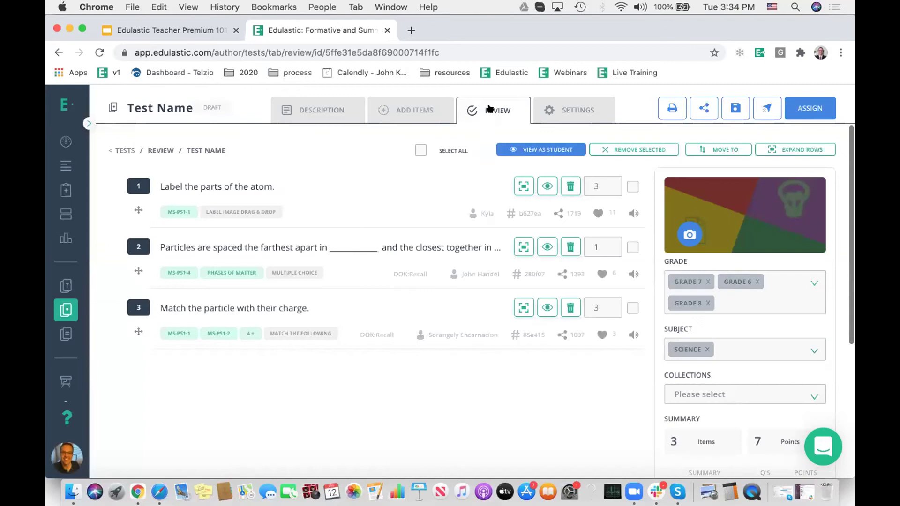
drag(137, 271, 139, 193)
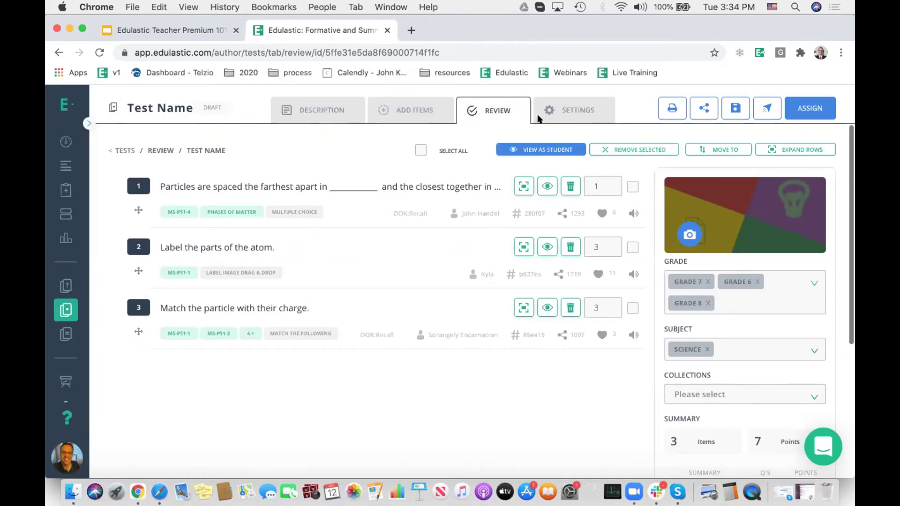
click(570, 110)
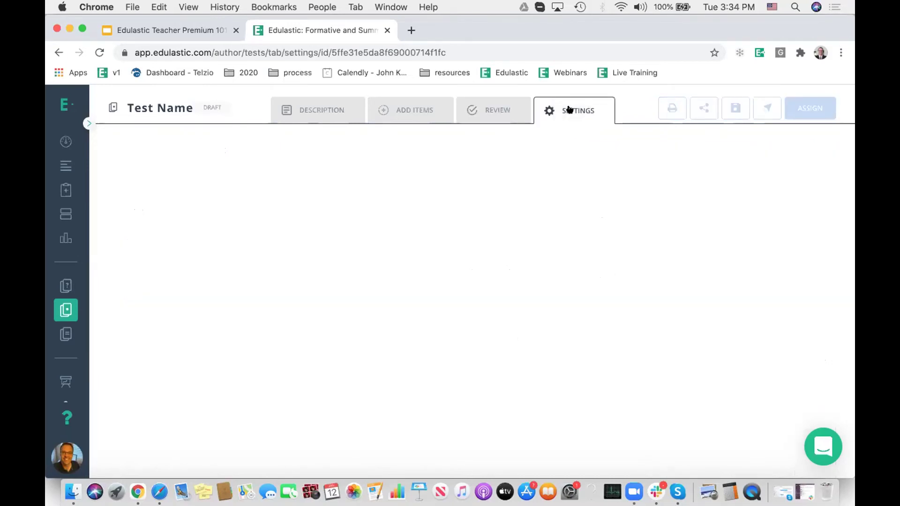
click(416, 202)
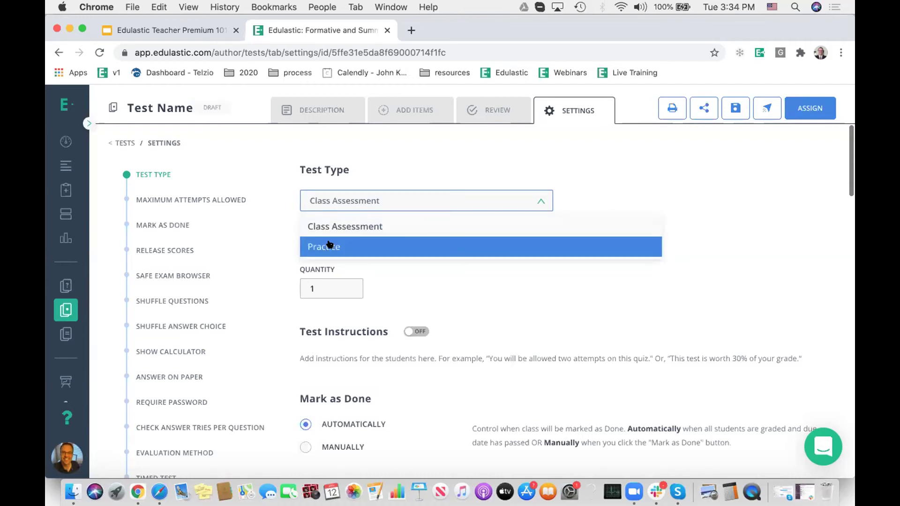
click(367, 203)
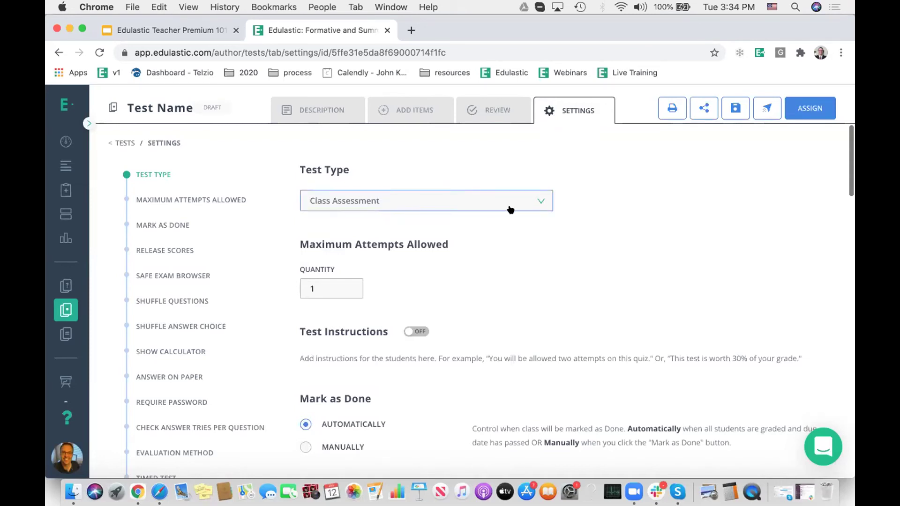
scroll(606, 238, down, 2)
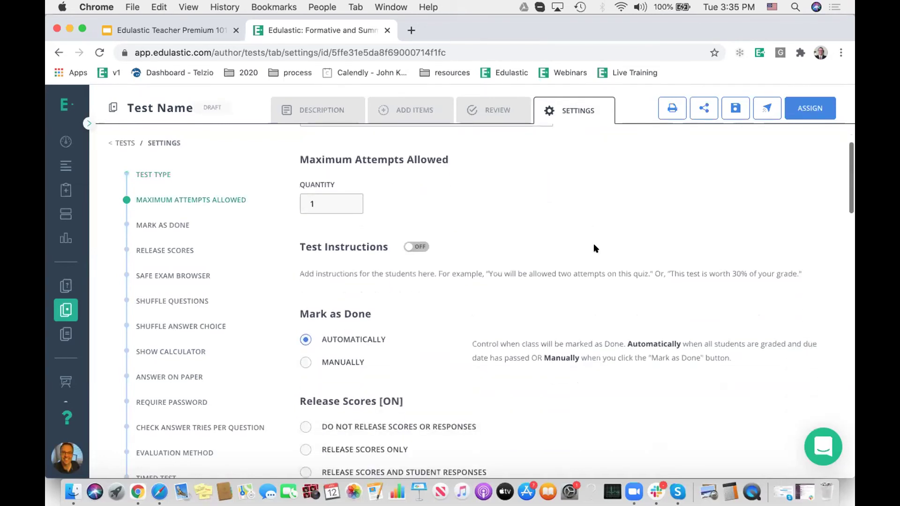
click(333, 204)
key(BackSpace)
text(2)
click(415, 246)
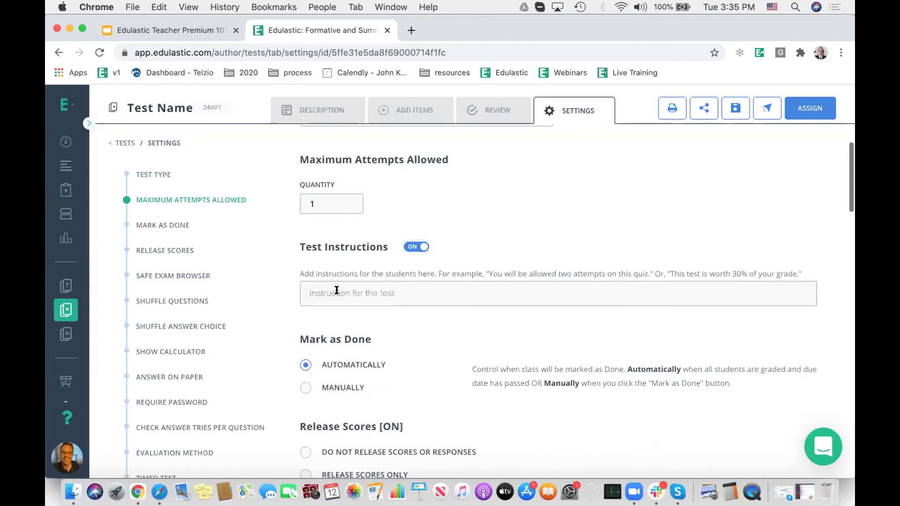
click(414, 246)
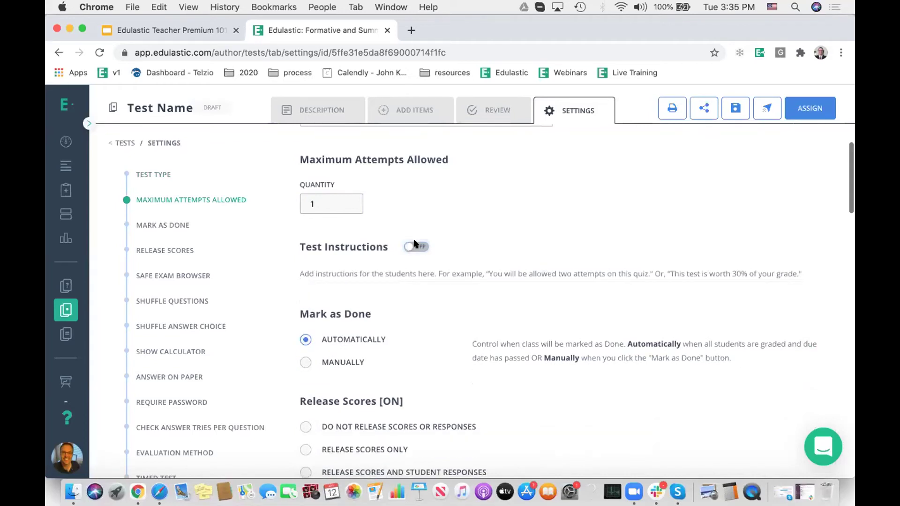
scroll(413, 243, down, 2)
scroll(415, 243, down, 1)
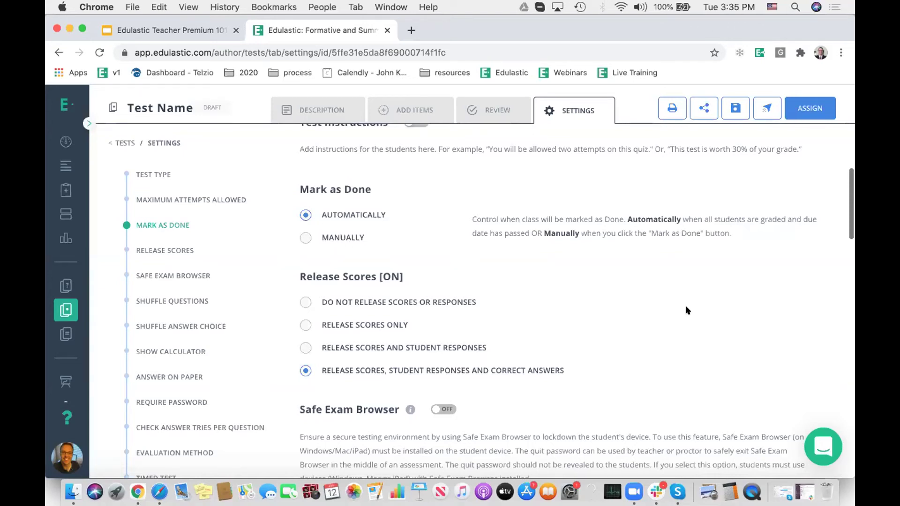
scroll(685, 305, down, 3)
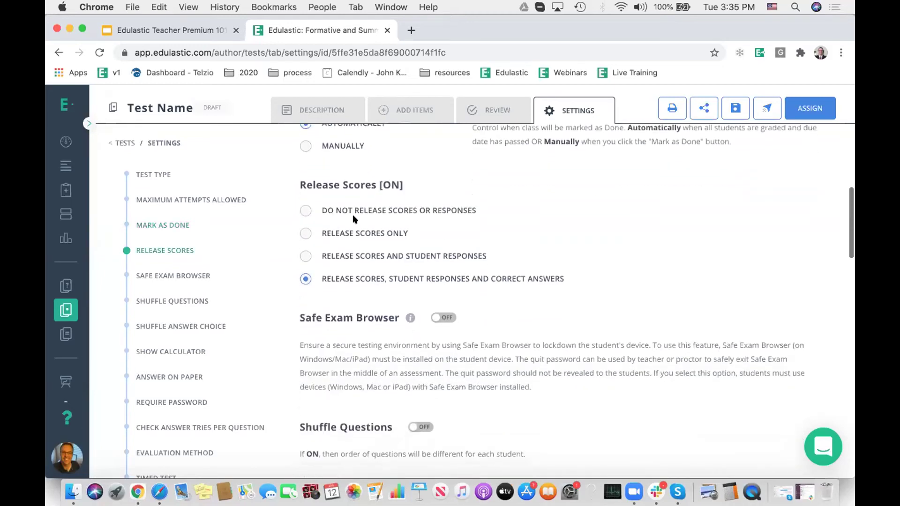
click(302, 210)
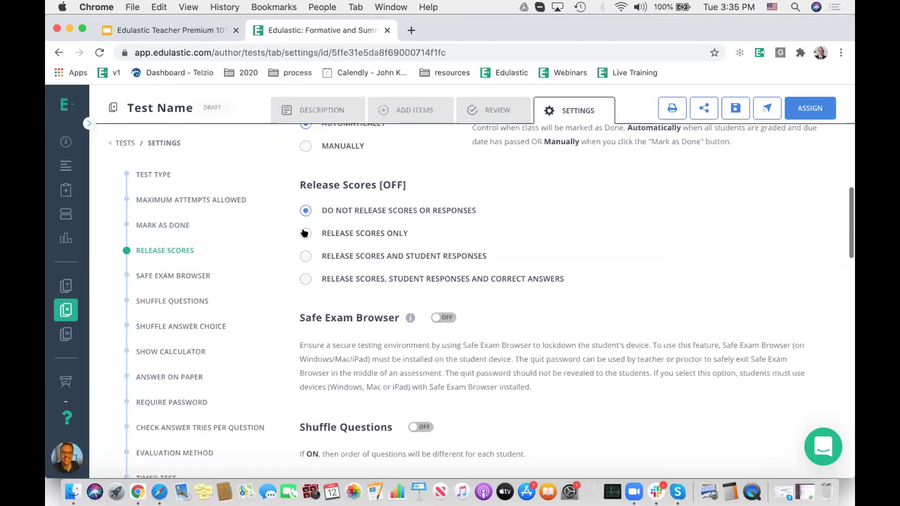
click(305, 233)
click(305, 256)
click(304, 278)
Step: Turn on Shuffle Answer Choice and allow a basic calculator, leaving Safe Exam Browser off
scroll(611, 275, down, 5)
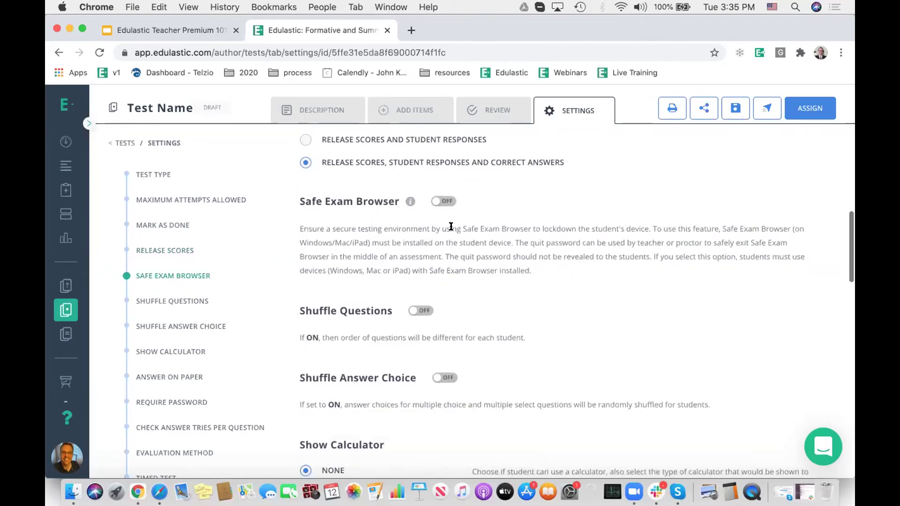
click(443, 202)
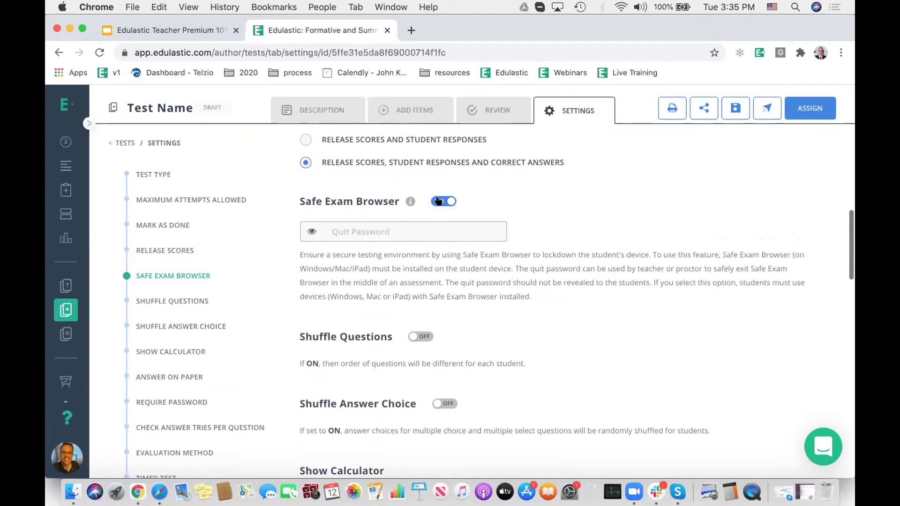
click(452, 199)
scroll(469, 258, down, 5)
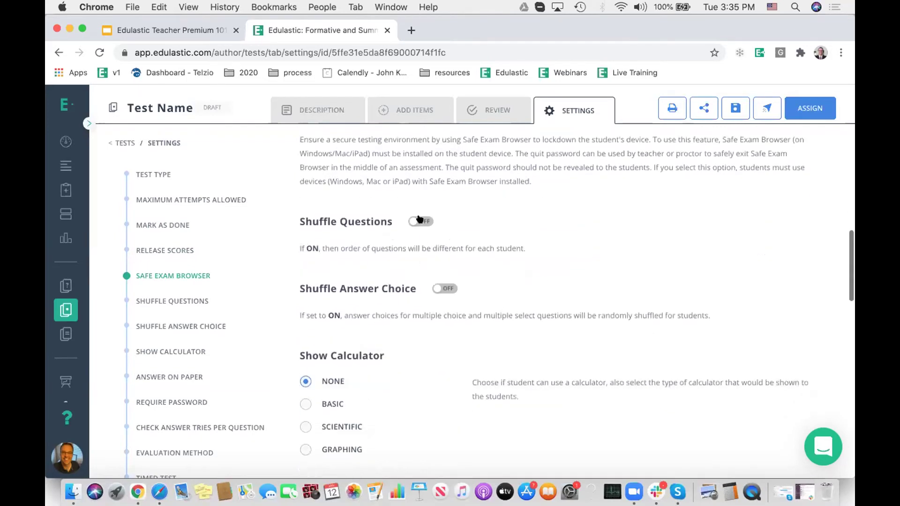
click(445, 287)
scroll(605, 235, down, 3)
scroll(525, 267, down, 1)
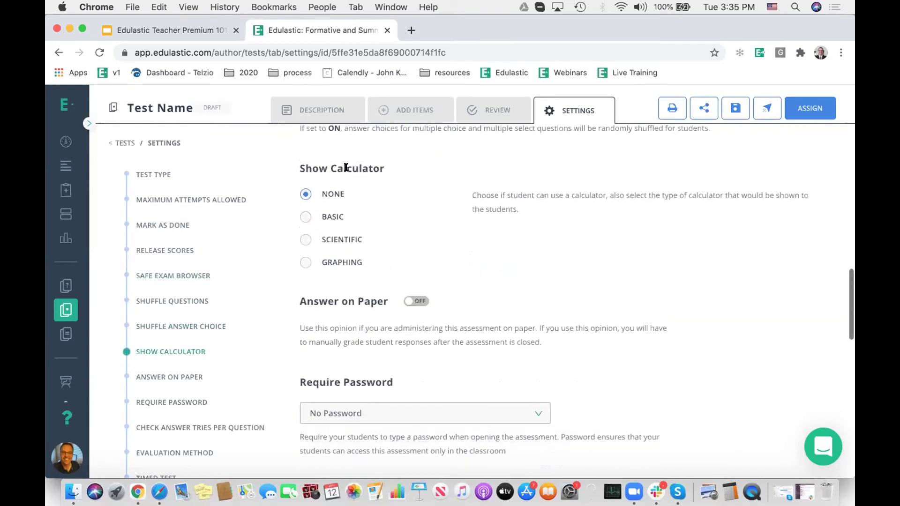
click(305, 215)
Step: Try requiring a dynamic password with a 10-minute expiry
scroll(666, 253, down, 4)
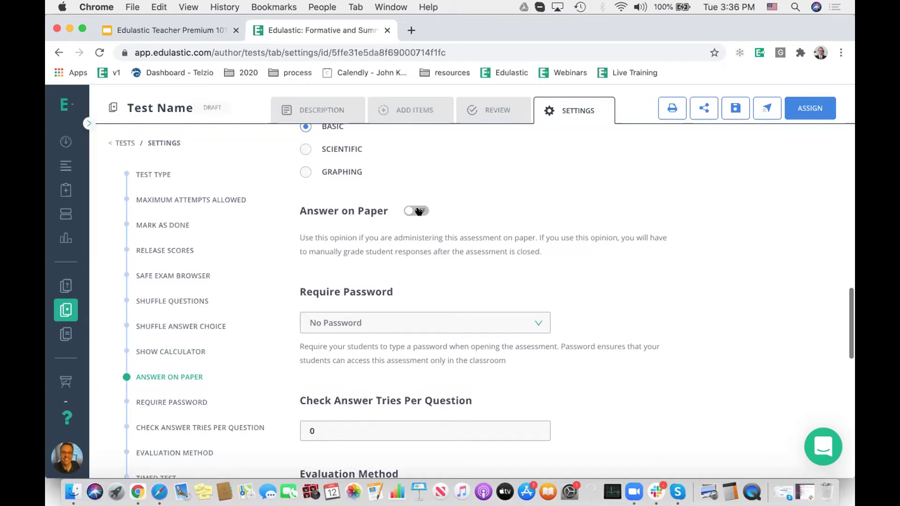
scroll(700, 276, down, 5)
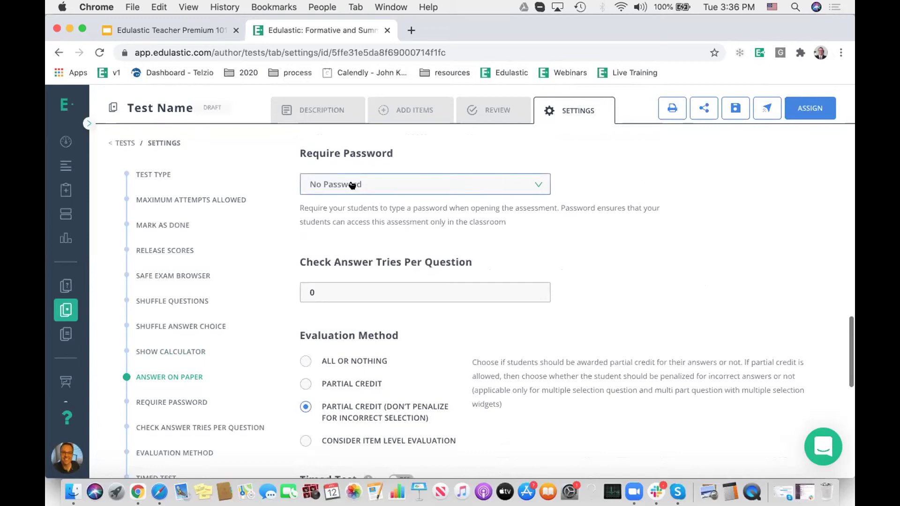
click(352, 188)
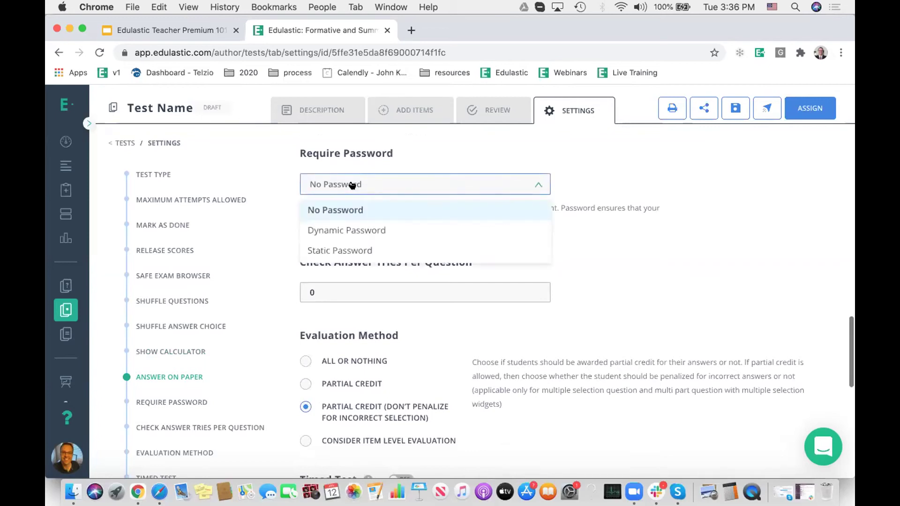
click(359, 231)
click(612, 187)
click(612, 181)
click(613, 181)
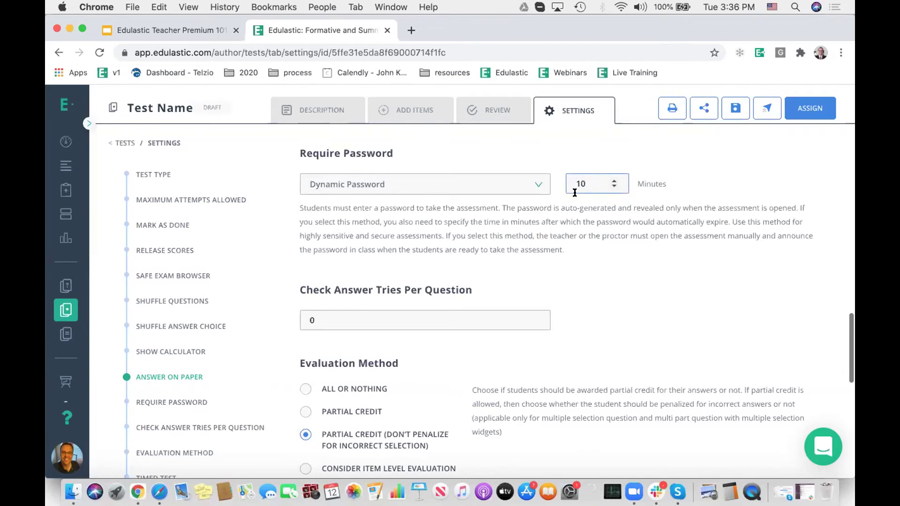
Step: Switch to a static password and enter the password, removing a stray space
click(348, 184)
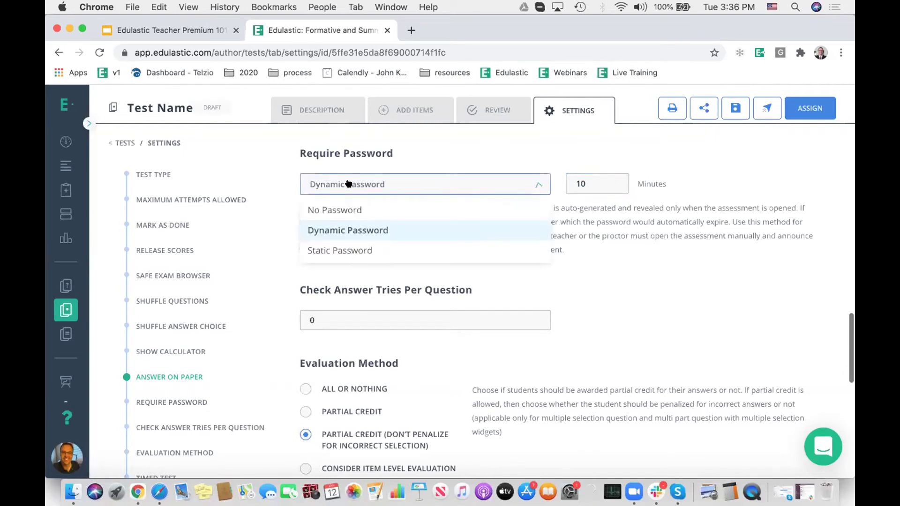
click(345, 246)
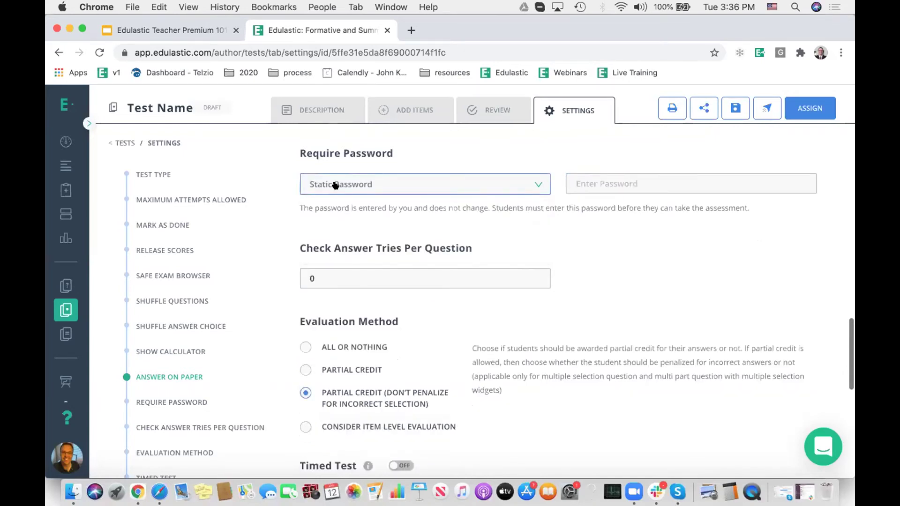
click(589, 176)
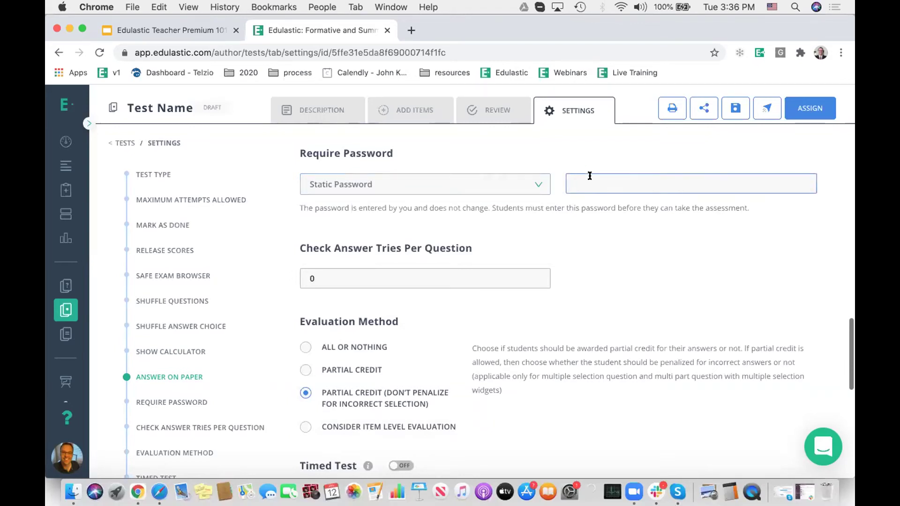
text(EDULASTIC)
click(603, 234)
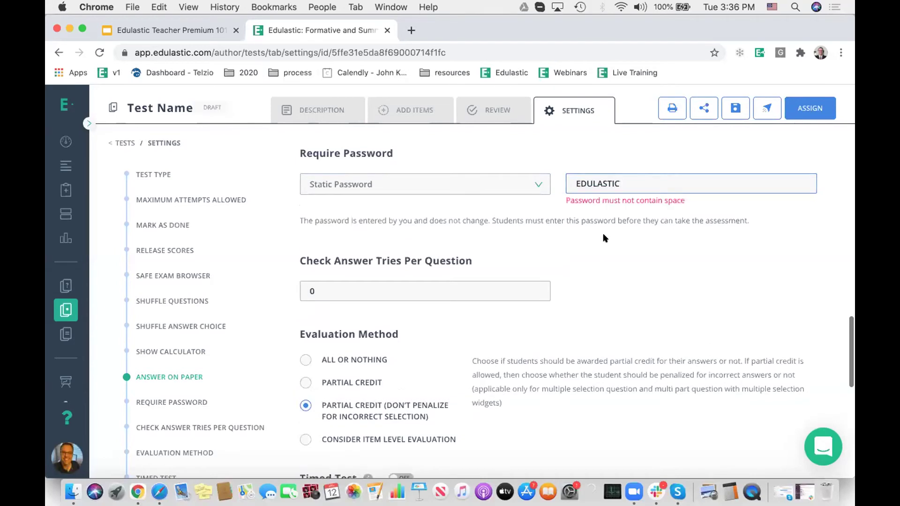
click(618, 182)
key(BackSpace)
click(588, 235)
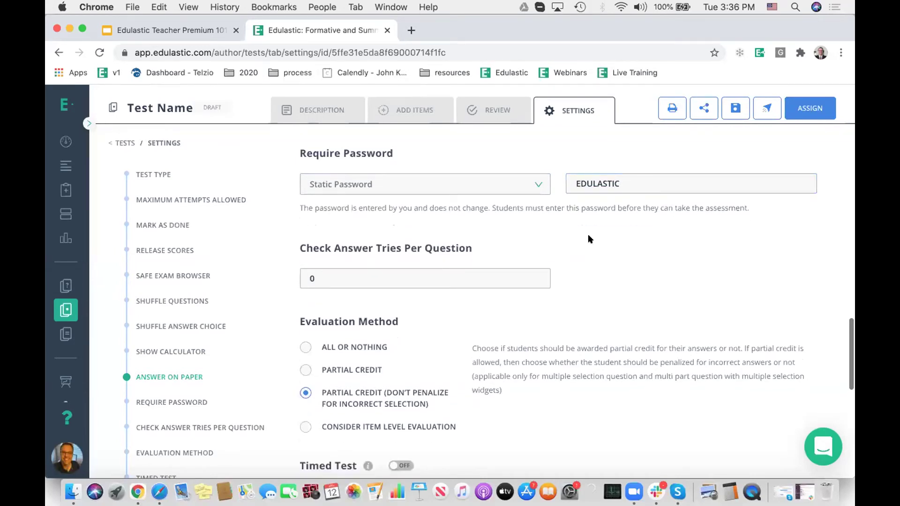
click(580, 182)
click(492, 218)
Step: Set scoring to partial credit without penalizing wrong selections
scroll(583, 256, down, 5)
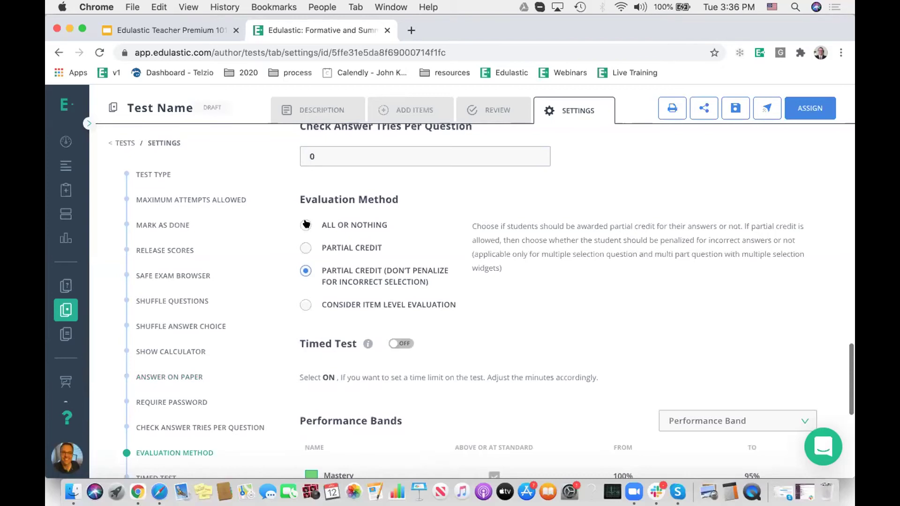
click(305, 224)
click(303, 249)
click(305, 271)
Step: Make the test timed with a 60-minute limit
scroll(532, 290, down, 1)
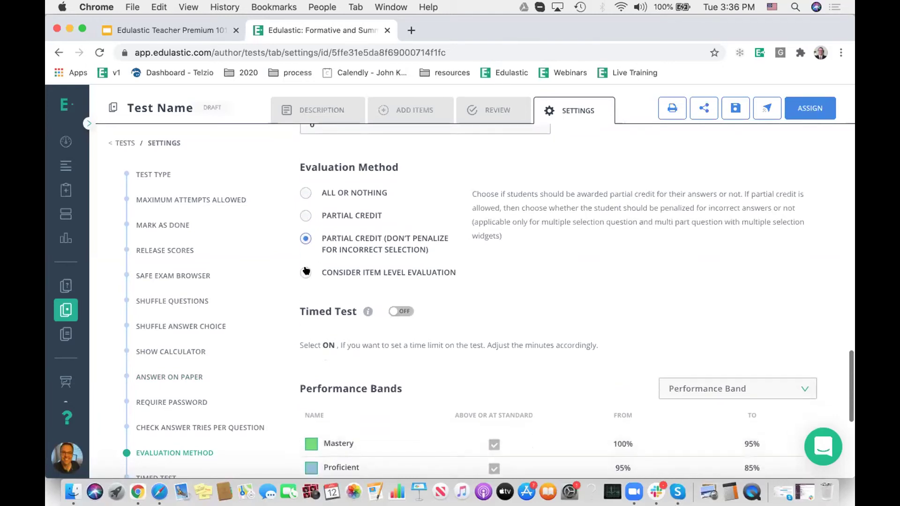
scroll(502, 277, down, 4)
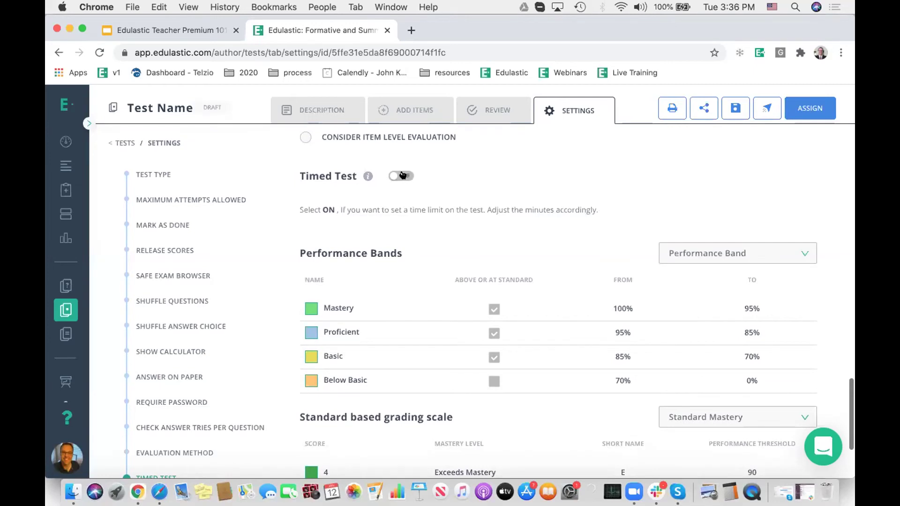
click(401, 175)
click(347, 208)
click(348, 208)
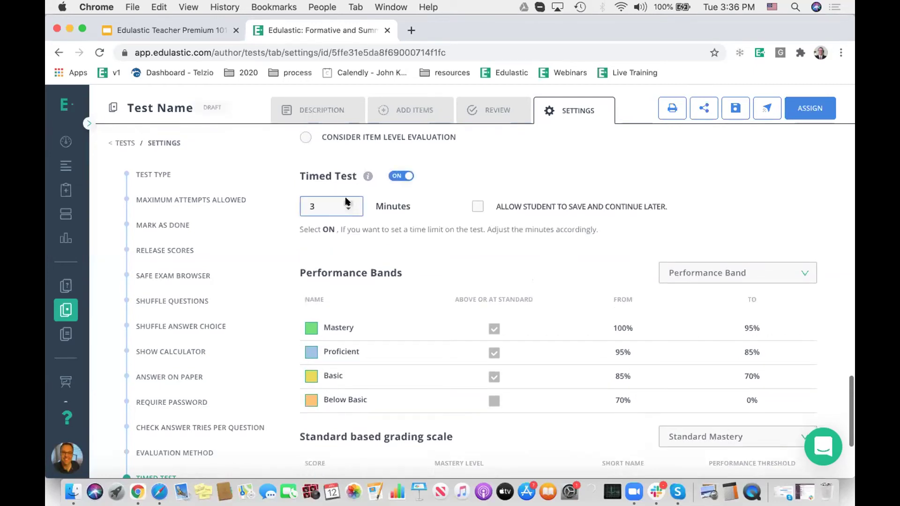
click(345, 201)
click(346, 202)
click(346, 201)
click(346, 202)
key(BackSpace)
key(BackSpace)
text(04)
key(BackSpace)
text(6)
key(BackSpace)
click(472, 205)
Step: Leave 'Allow student to save and continue later' unchecked
click(473, 206)
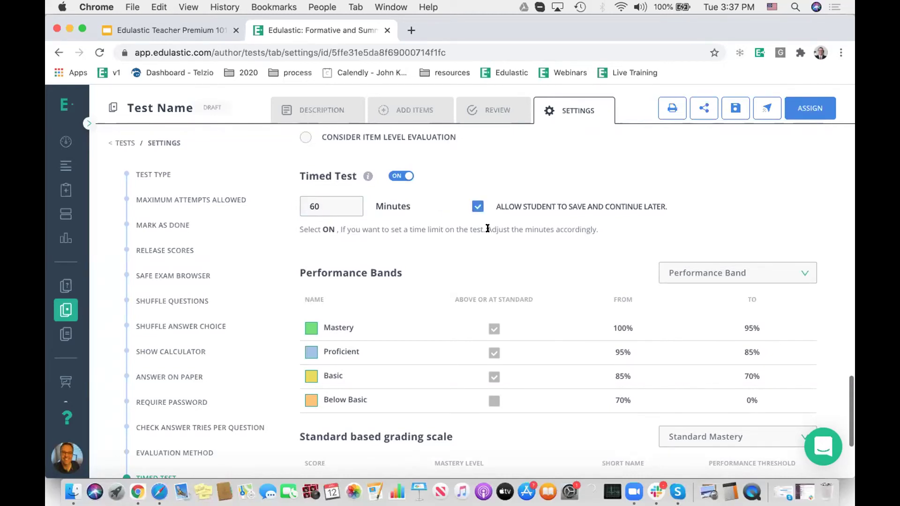
click(478, 206)
scroll(426, 241, down, 5)
scroll(392, 324, down, 2)
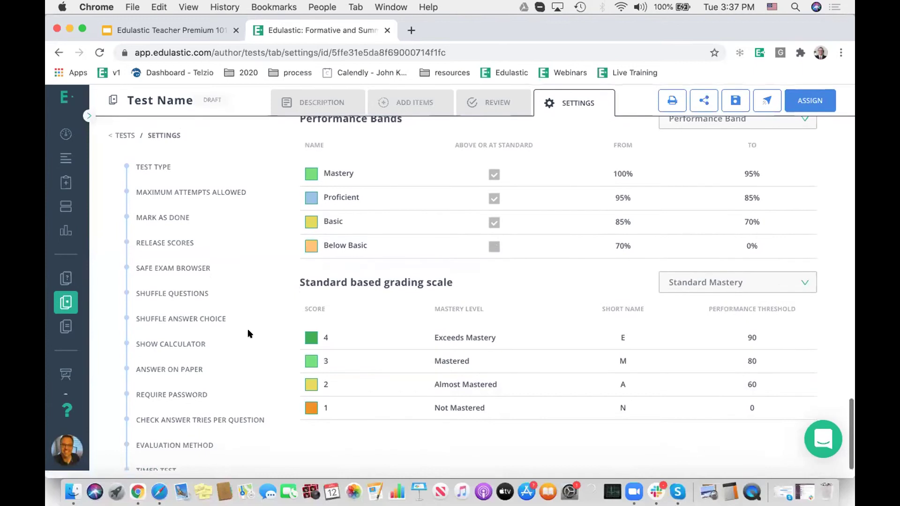
scroll(486, 339, up, 20)
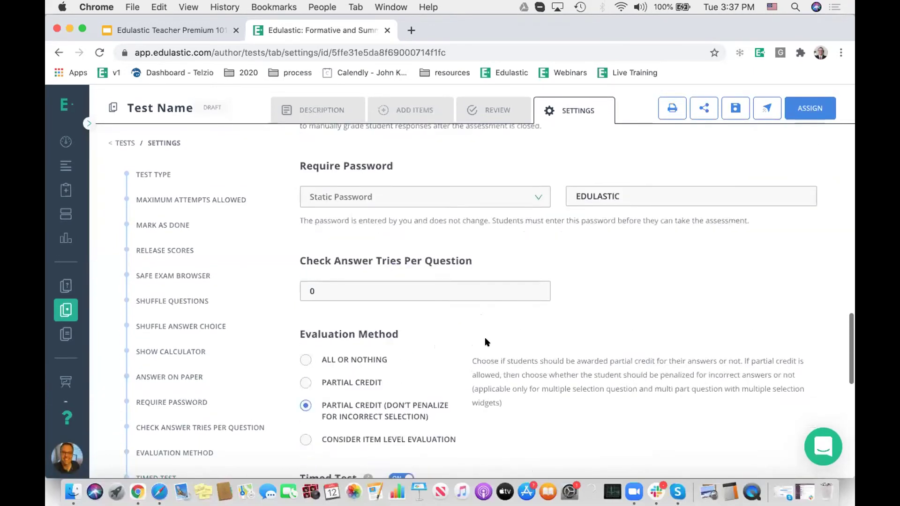
Step: Assign the test to Demo Class, selecting all students and then deselecting a few
click(796, 104)
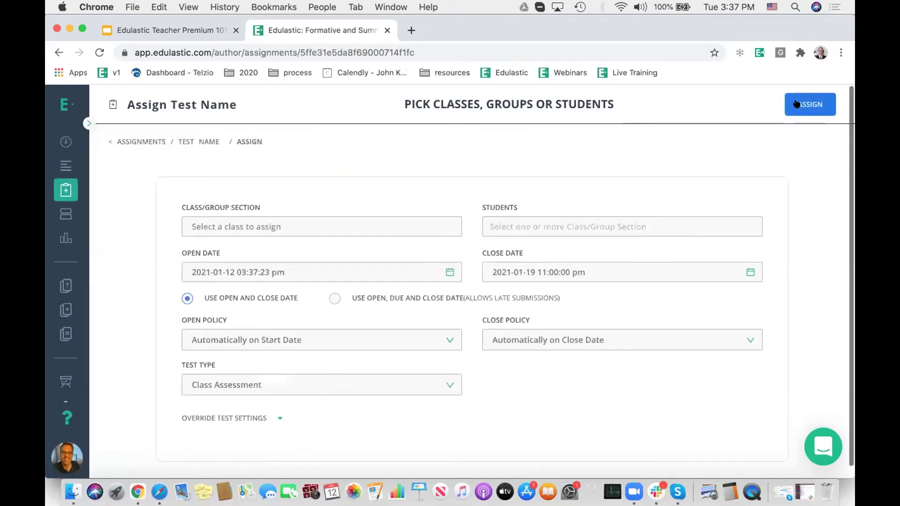
click(249, 226)
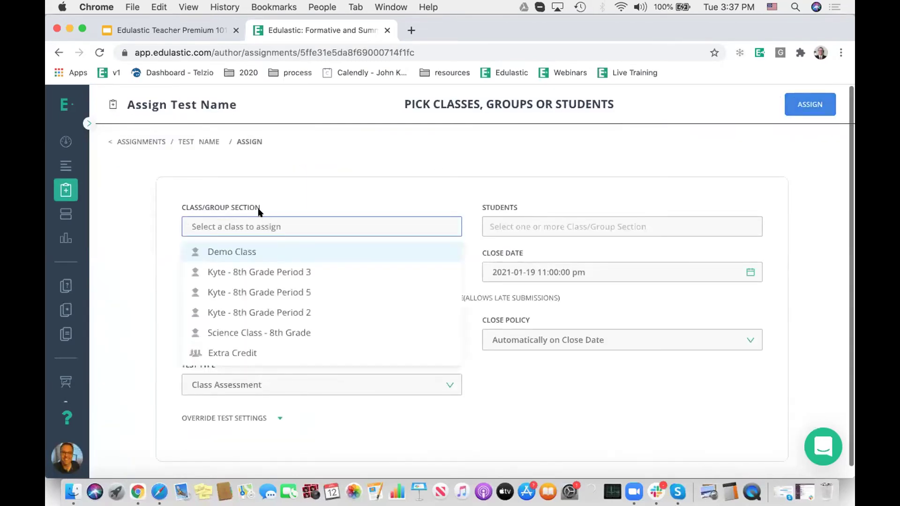
click(296, 255)
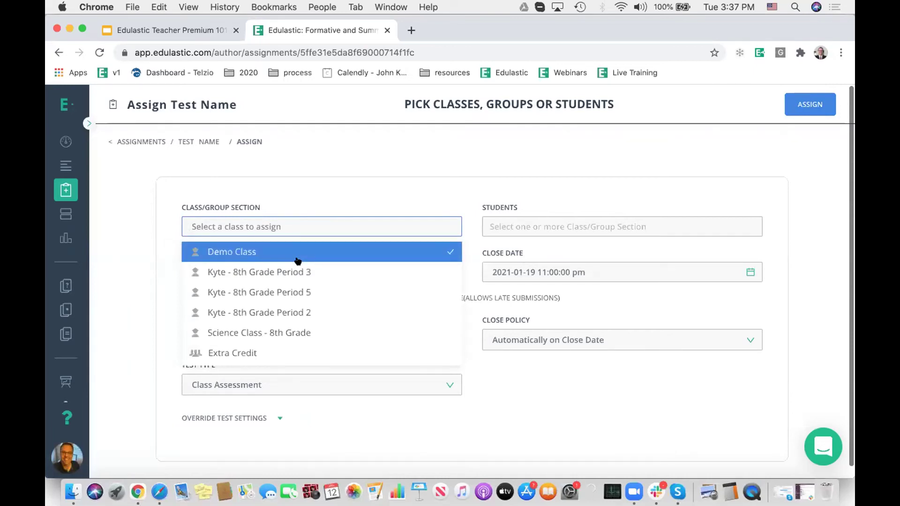
click(528, 226)
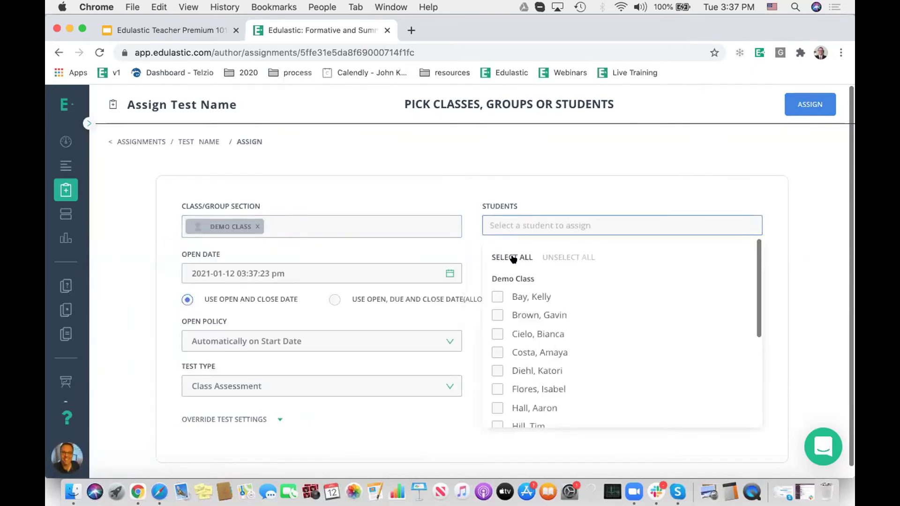
click(508, 258)
click(496, 315)
click(496, 354)
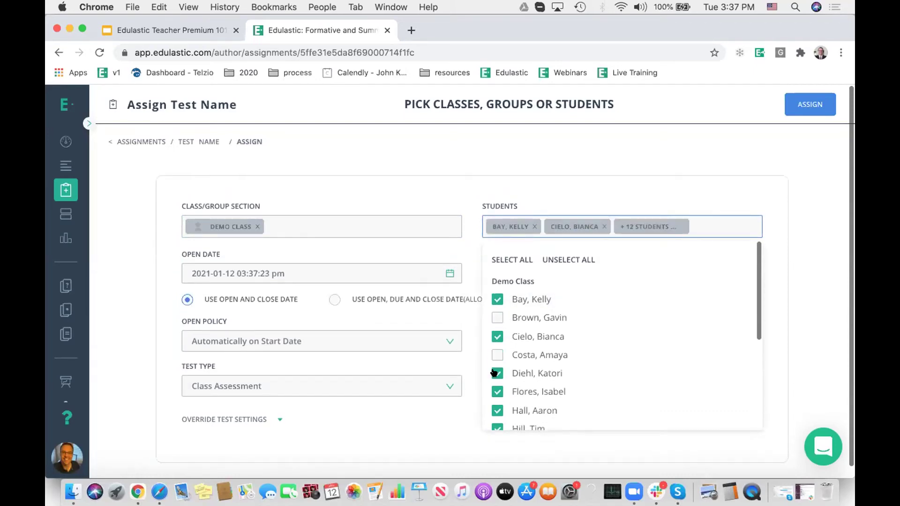
click(433, 177)
Step: Set the open date to January 19 and the close date to January 22
click(281, 272)
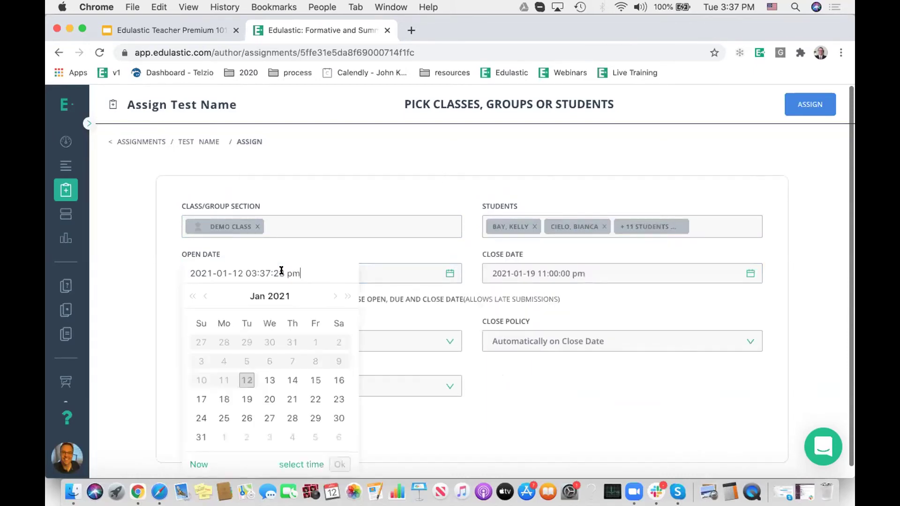
click(246, 398)
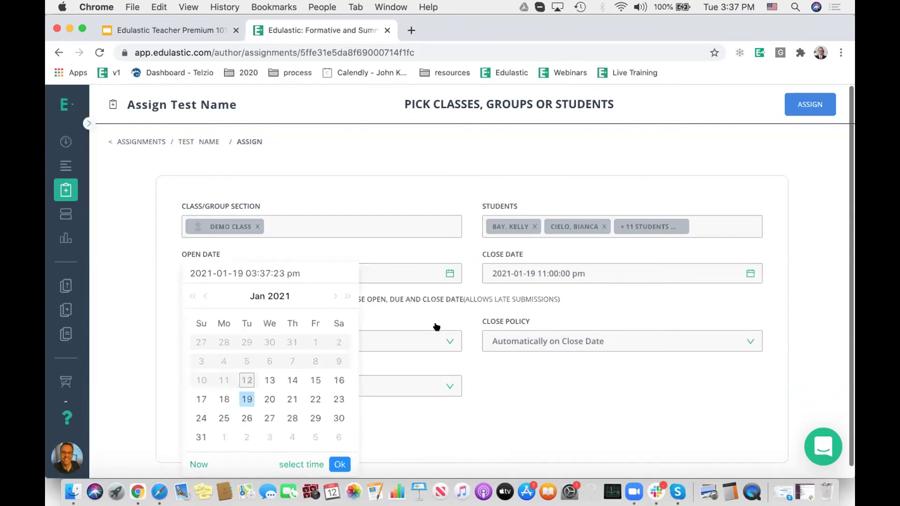
click(493, 279)
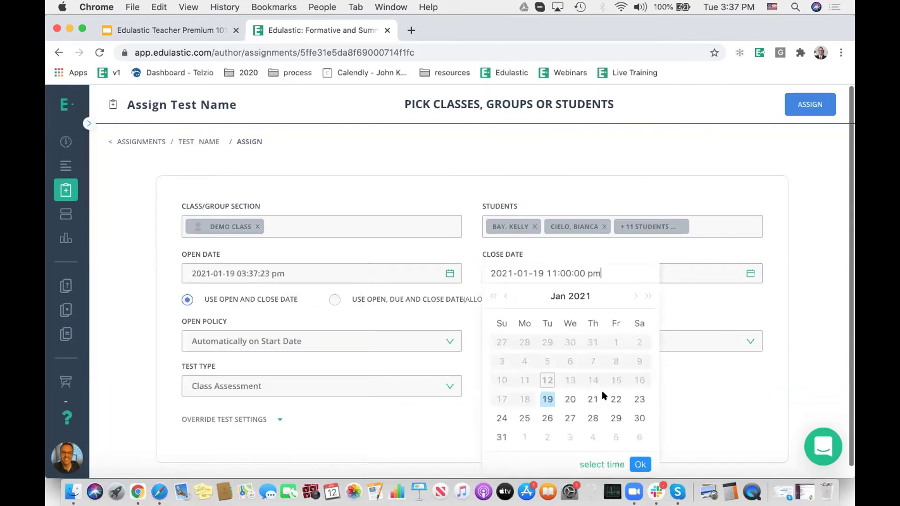
click(615, 399)
click(462, 253)
Step: Set Open Policy to Open Manually in Class and keep Class Assessment as test type
click(298, 339)
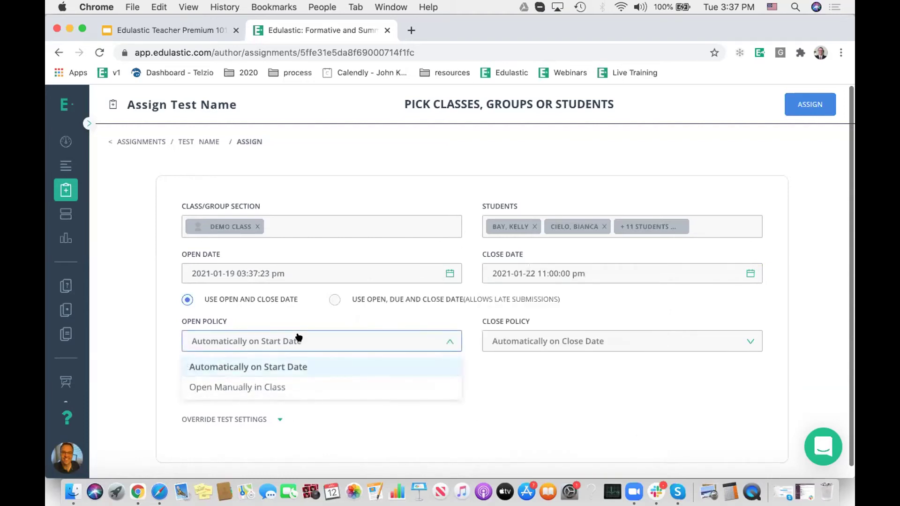
click(276, 387)
click(268, 342)
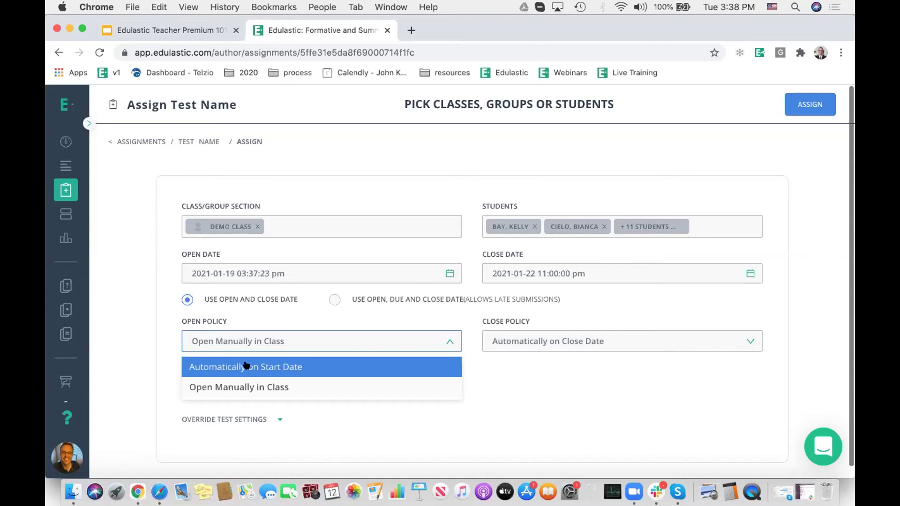
click(499, 372)
scroll(436, 344, down, 1)
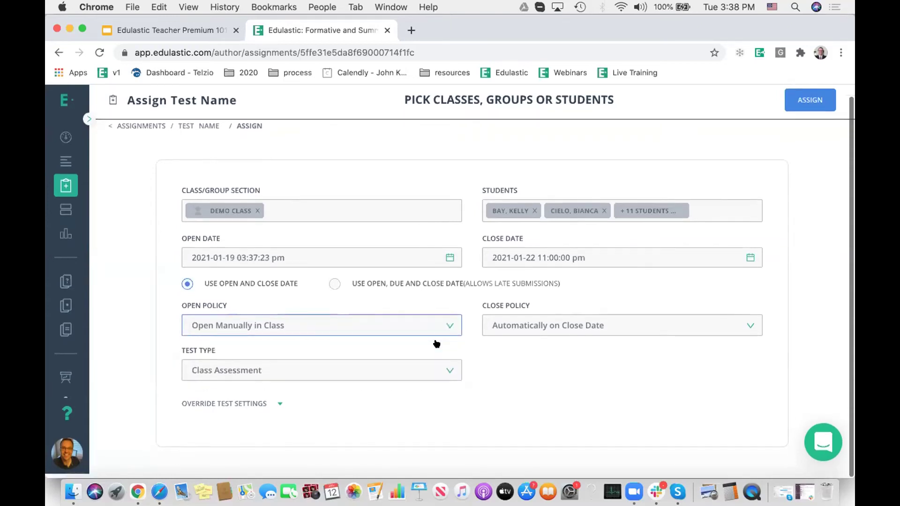
click(235, 367)
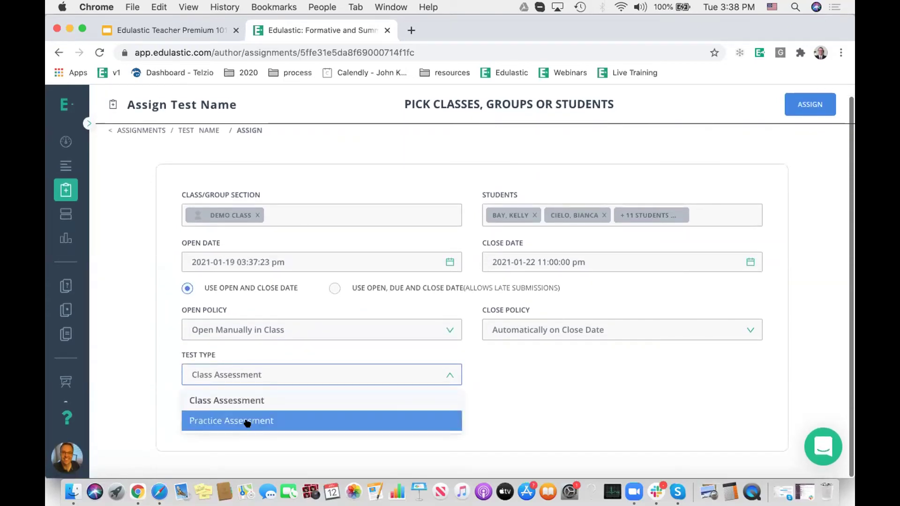
click(467, 358)
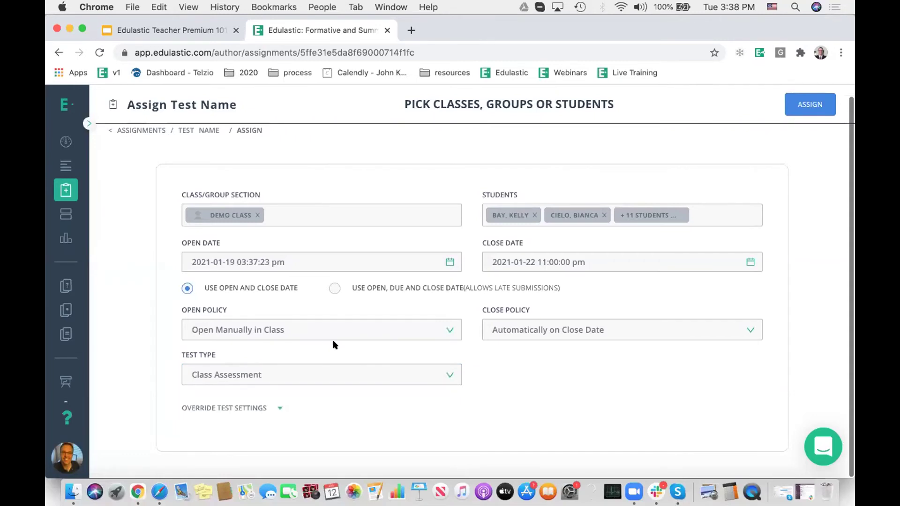
Step: Expand override and advanced options, keeping Scratchpad and Magnifier enabled
click(229, 408)
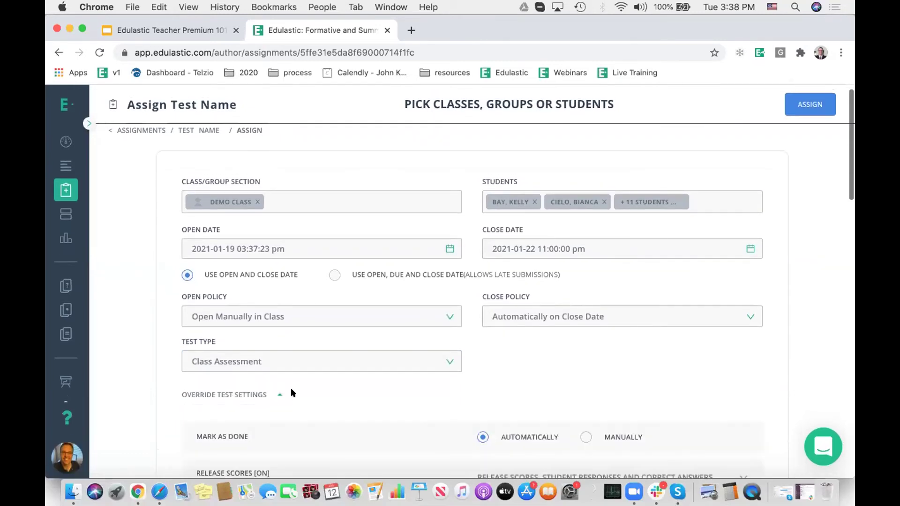
scroll(478, 330, down, 15)
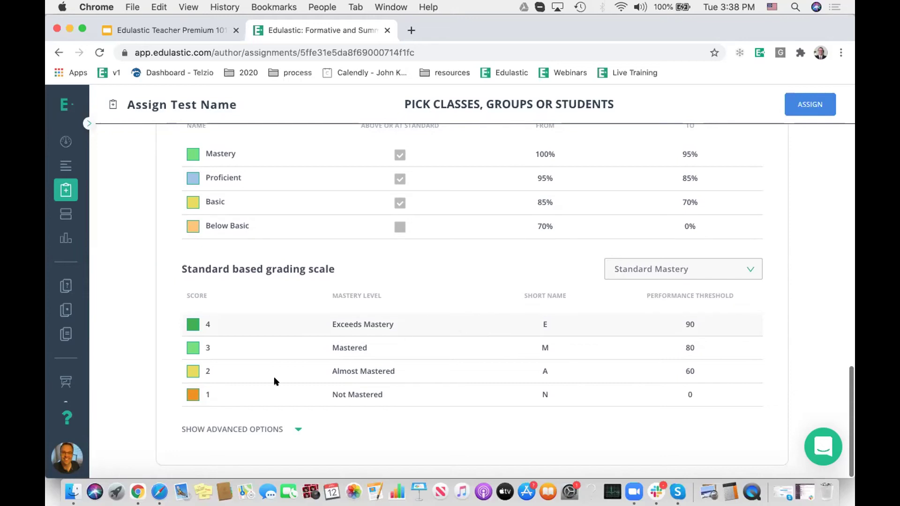
click(243, 428)
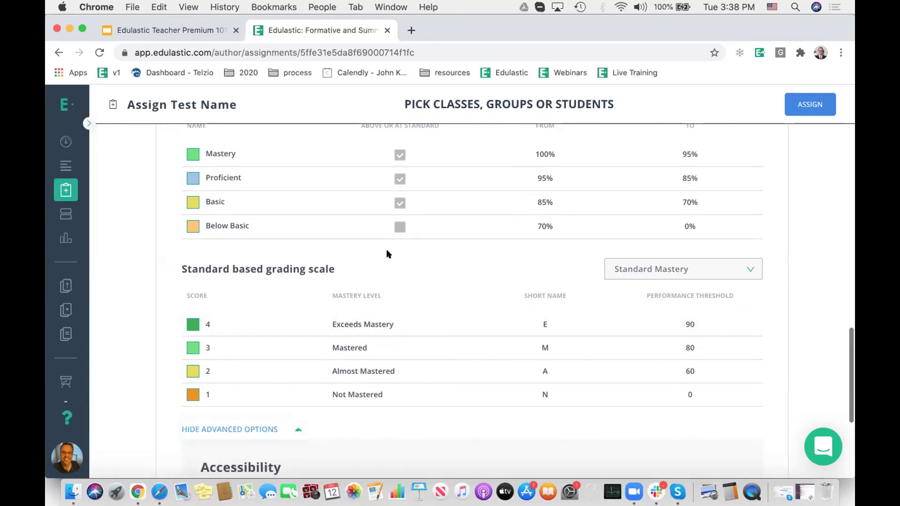
scroll(387, 254, down, 5)
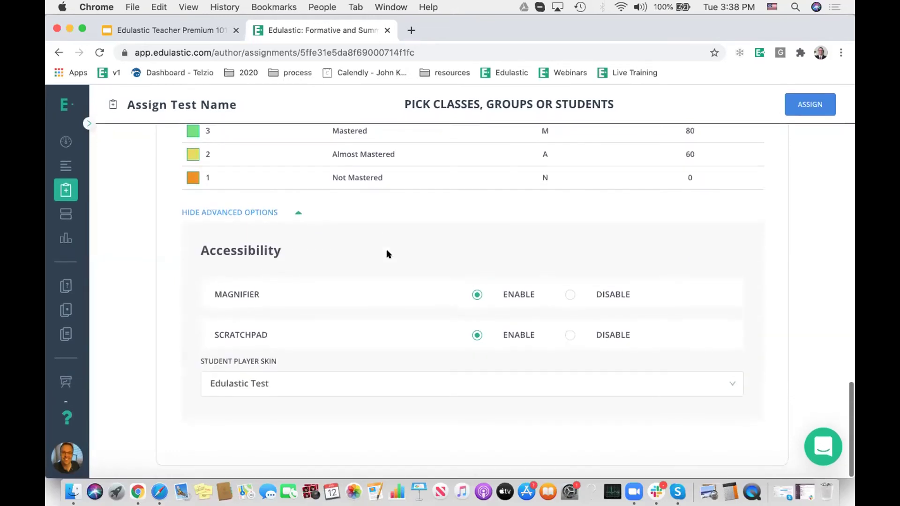
click(569, 333)
click(476, 334)
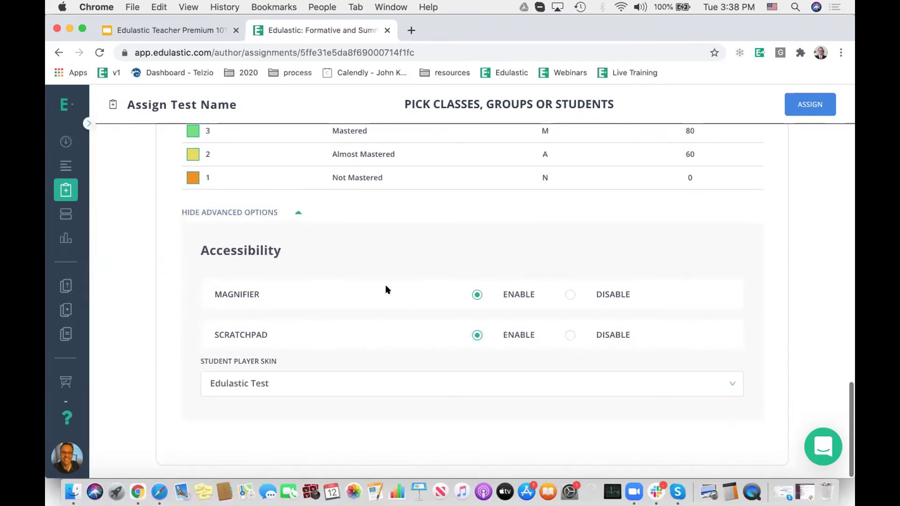
click(569, 294)
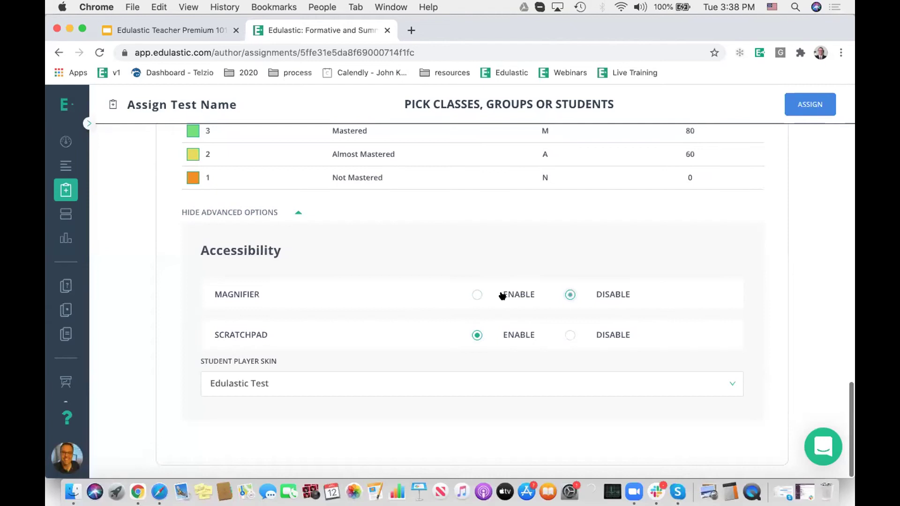
click(476, 294)
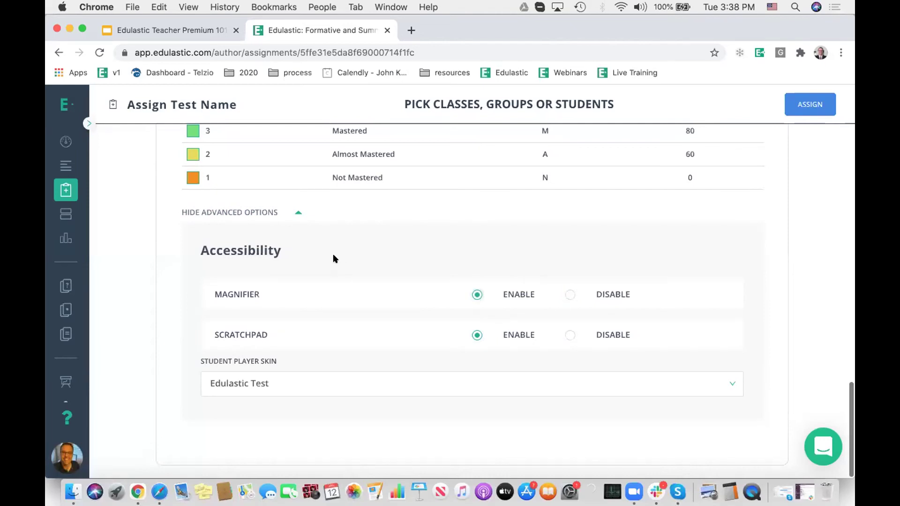
Step: Keep Edulastic Test as the Student Player Skin
click(283, 381)
click(328, 428)
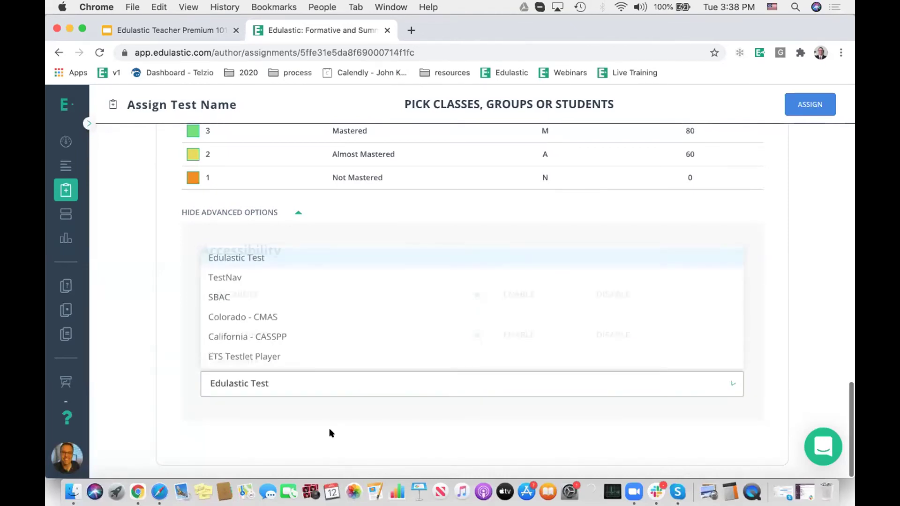
click(271, 381)
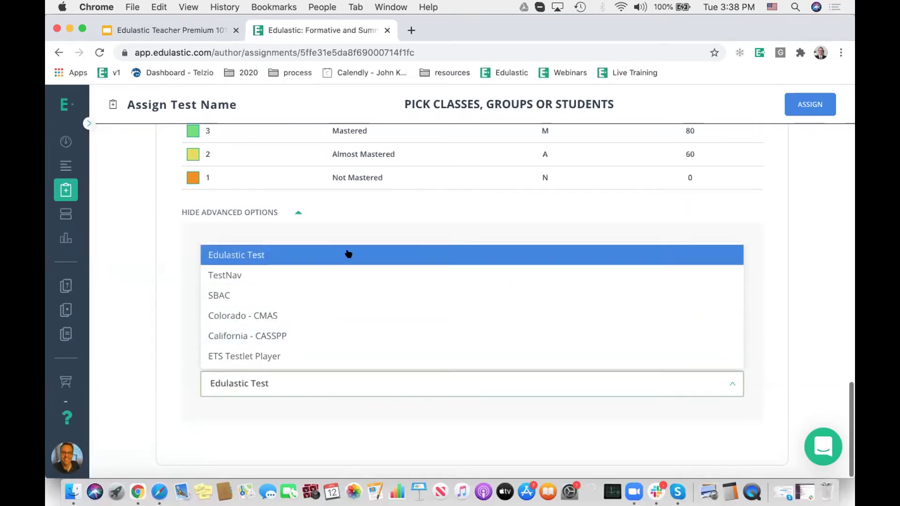
click(754, 326)
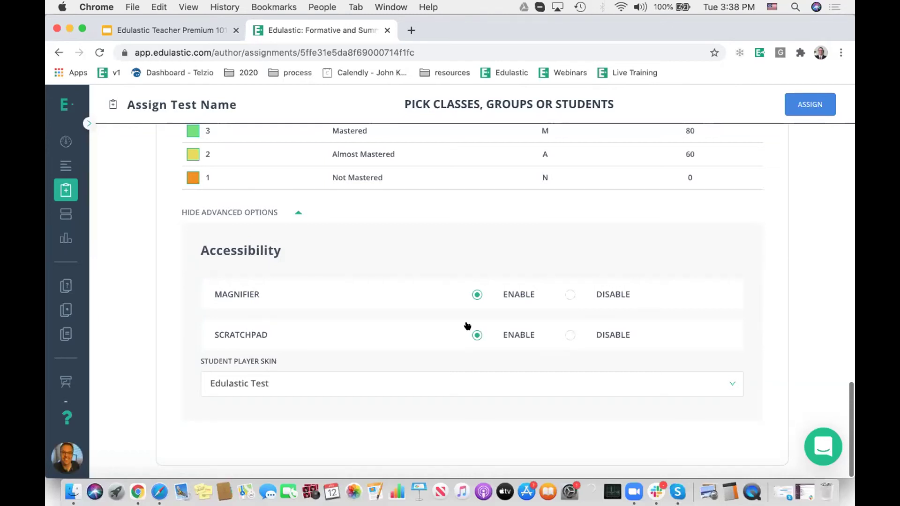
scroll(736, 367, up, 20)
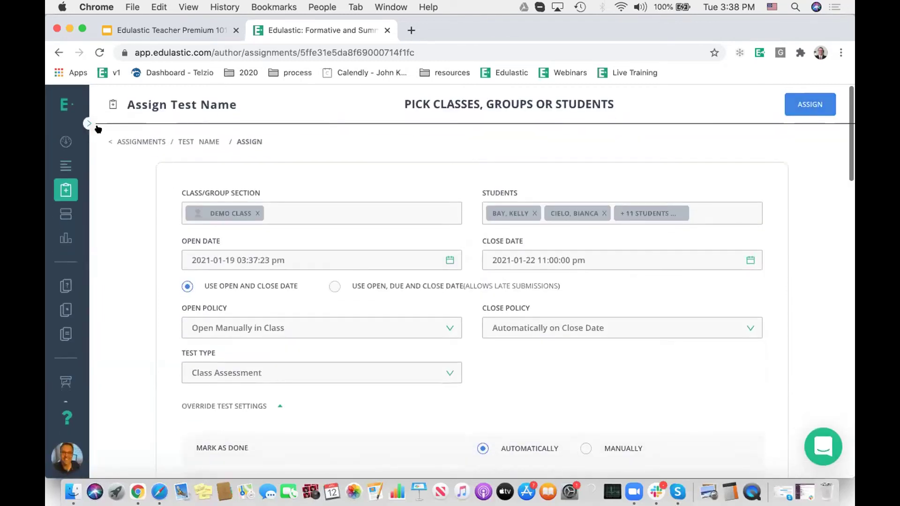
Step: Go to the teacher dashboard from the left sidebar
click(62, 139)
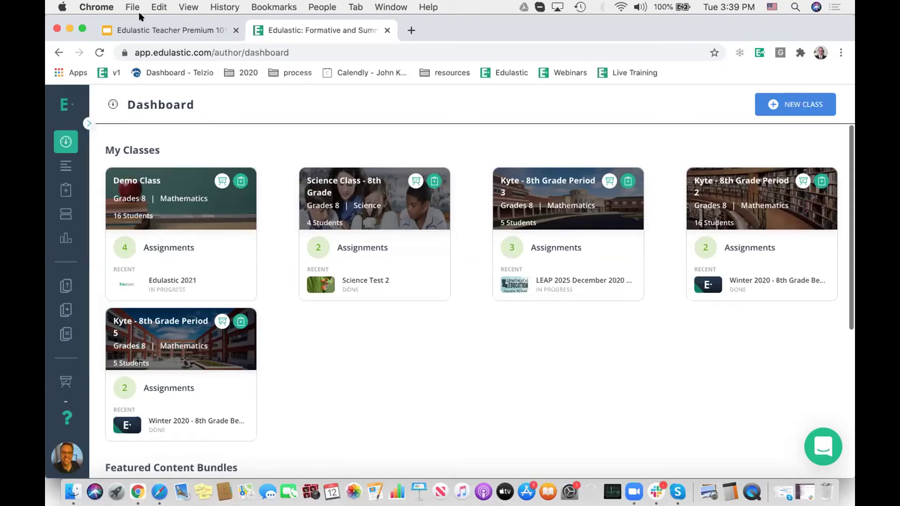
Step: Browse the Premium 101 slide filmstrip, then return to the Edulastic dashboard tab
click(160, 30)
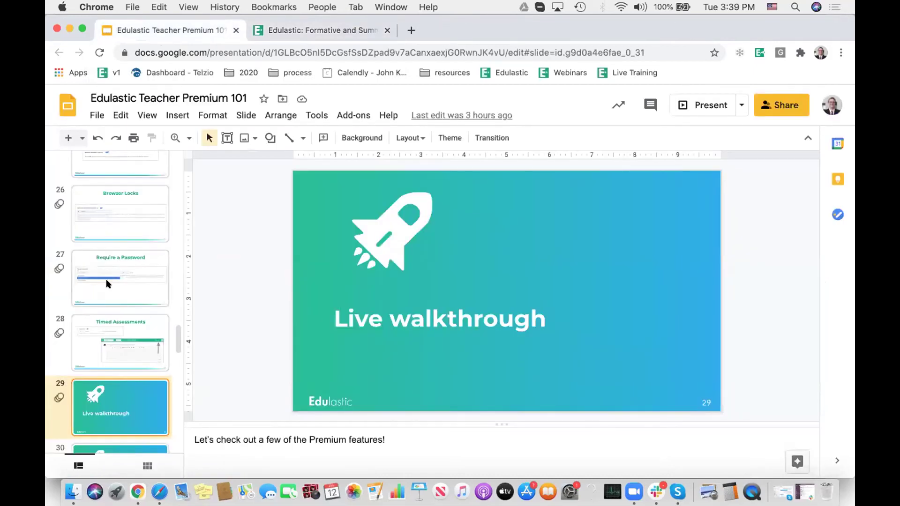
scroll(107, 281, up, 10)
scroll(106, 279, up, 5)
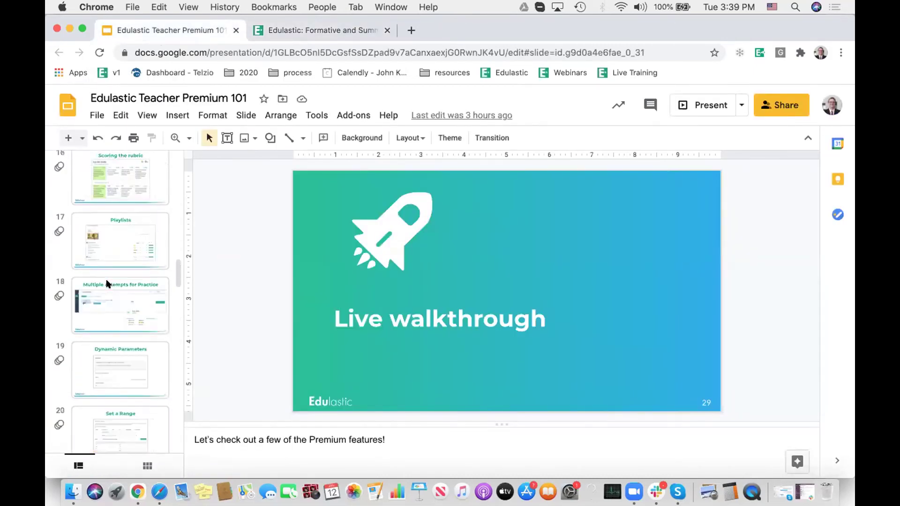
scroll(106, 280, up, 3)
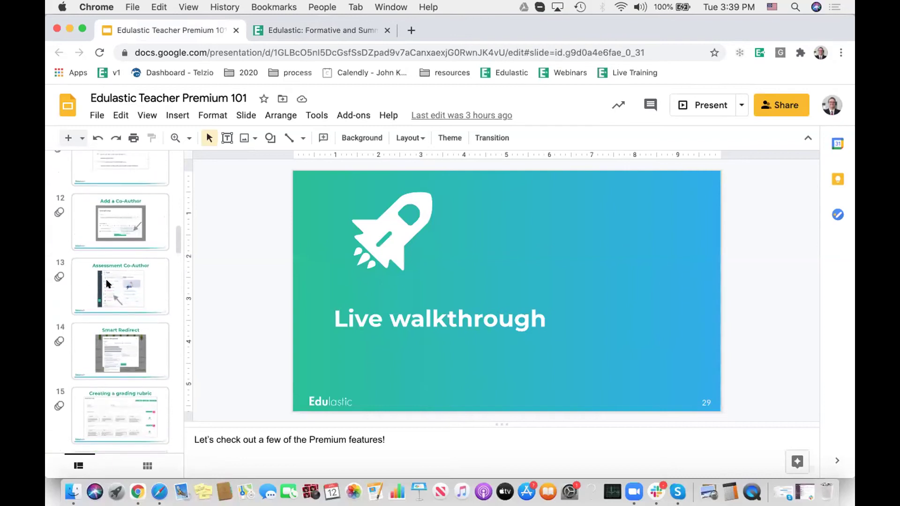
scroll(107, 283, up, 5)
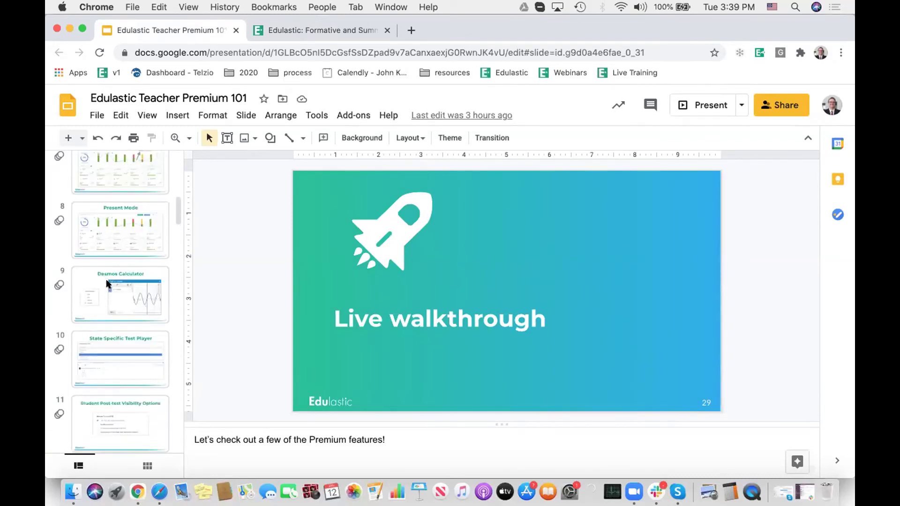
scroll(107, 283, down, 7)
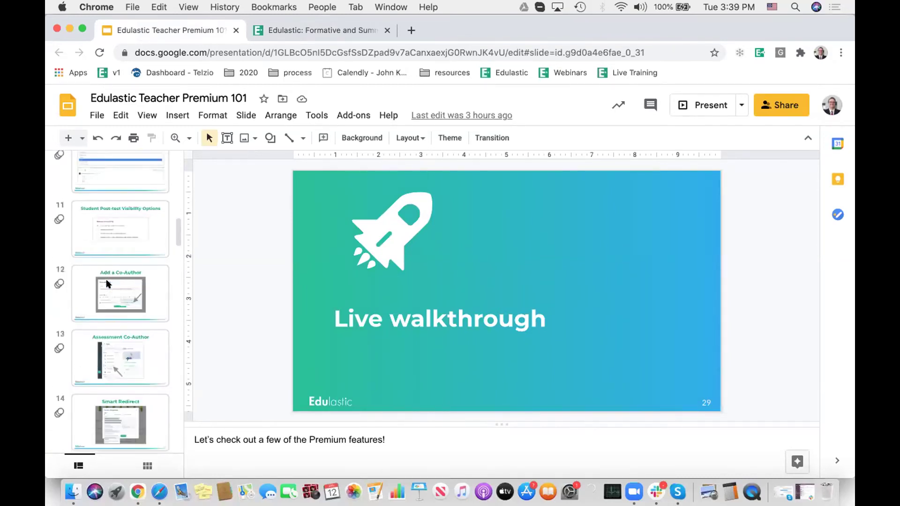
scroll(106, 279, down, 3)
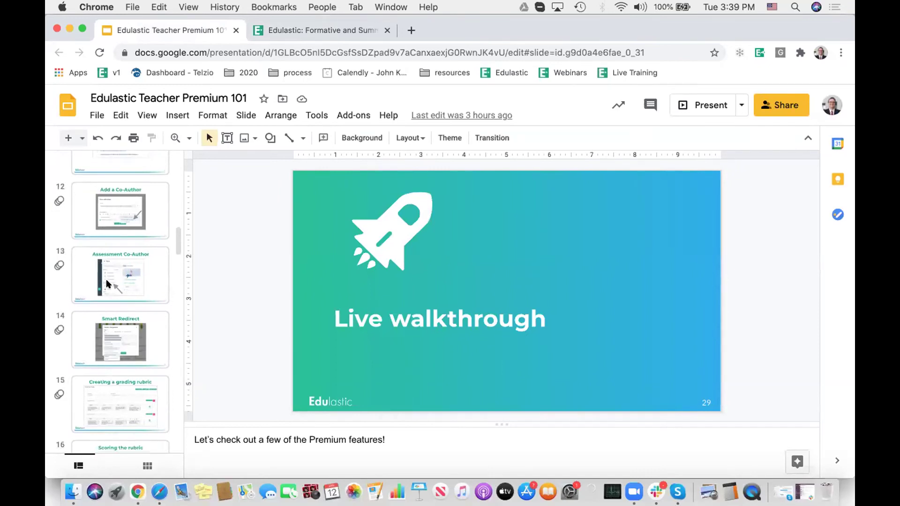
scroll(107, 283, up, 10)
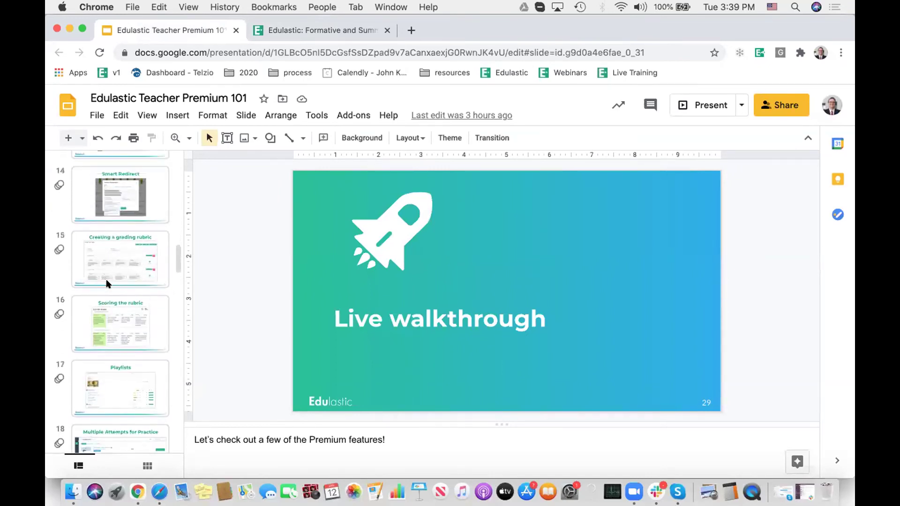
click(293, 28)
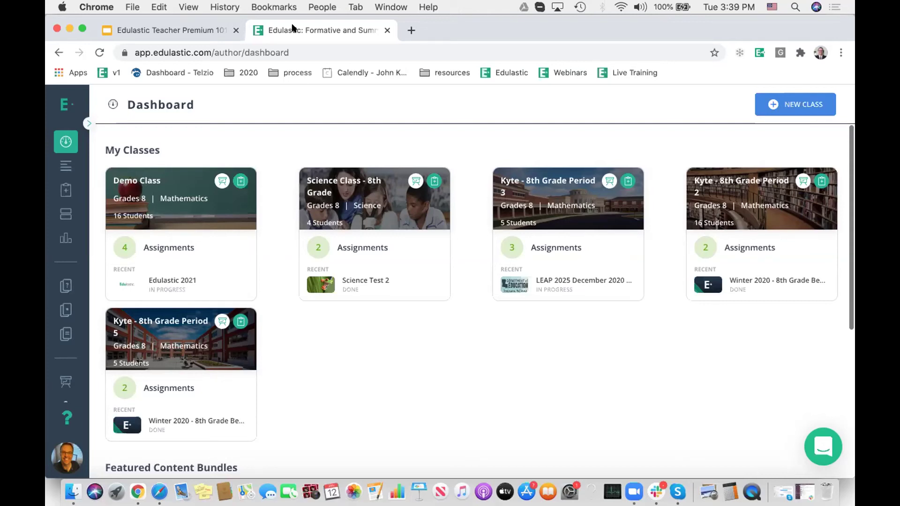
Step: Filter the test library to Authored By Me and browse the 19 Grade 7 Science tests
click(87, 121)
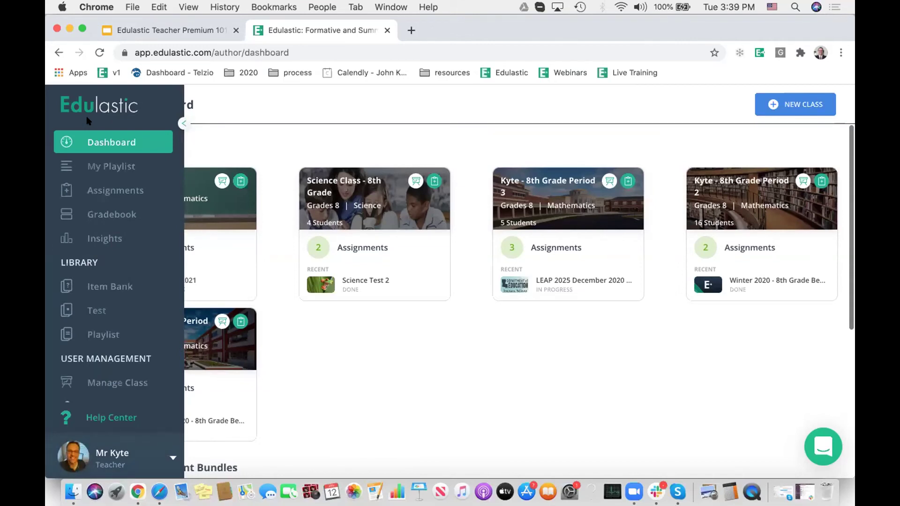
click(98, 310)
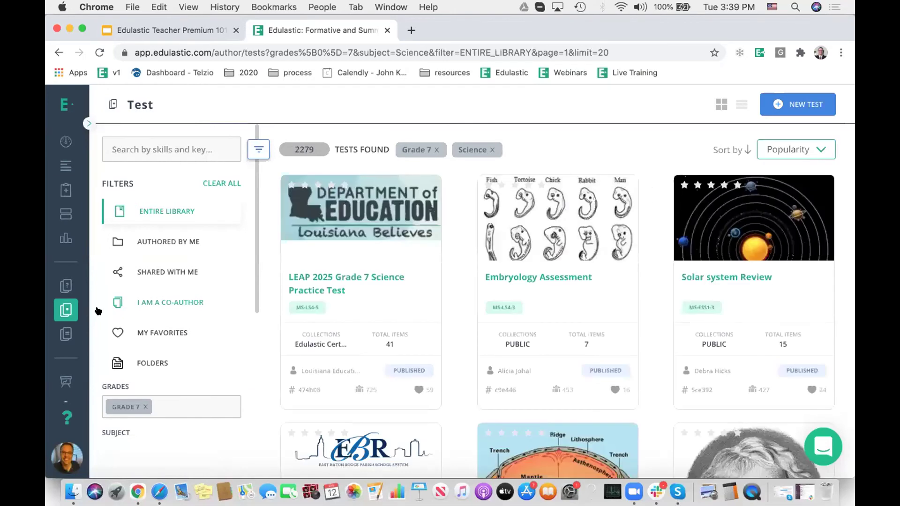
click(172, 242)
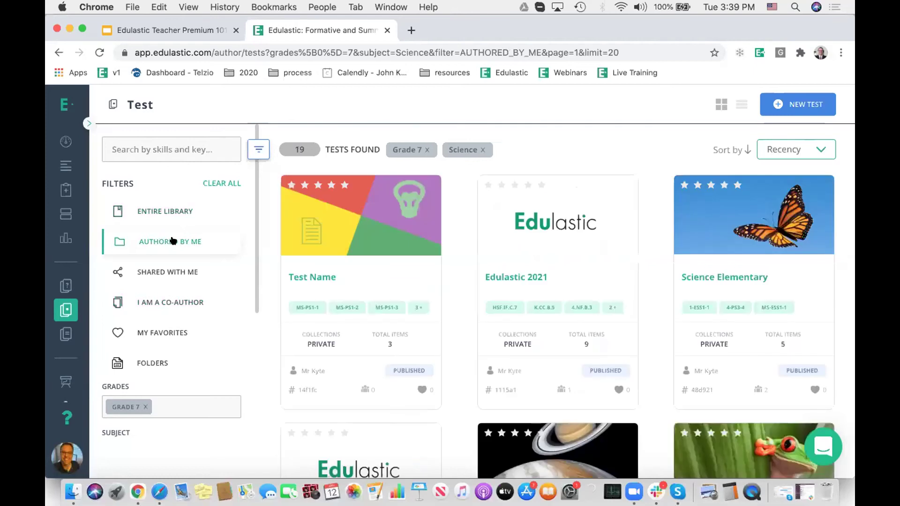
scroll(513, 243, down, 5)
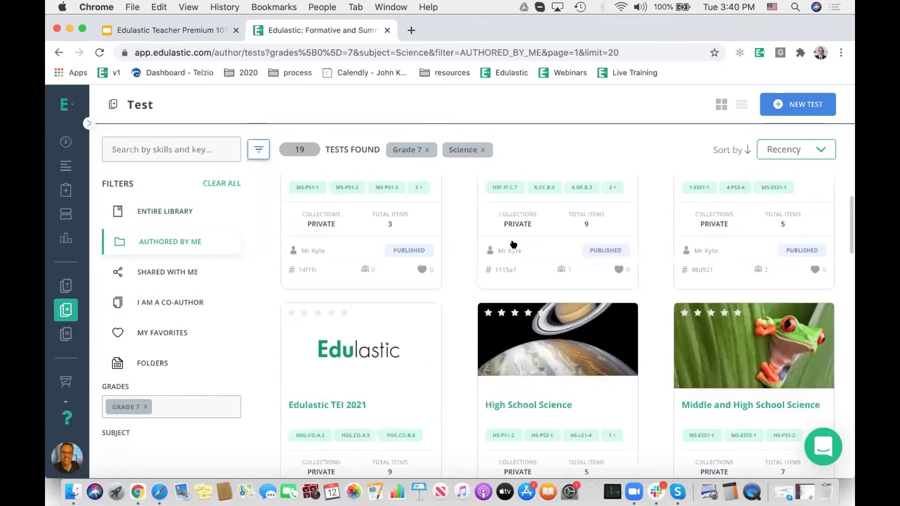
scroll(513, 245, down, 10)
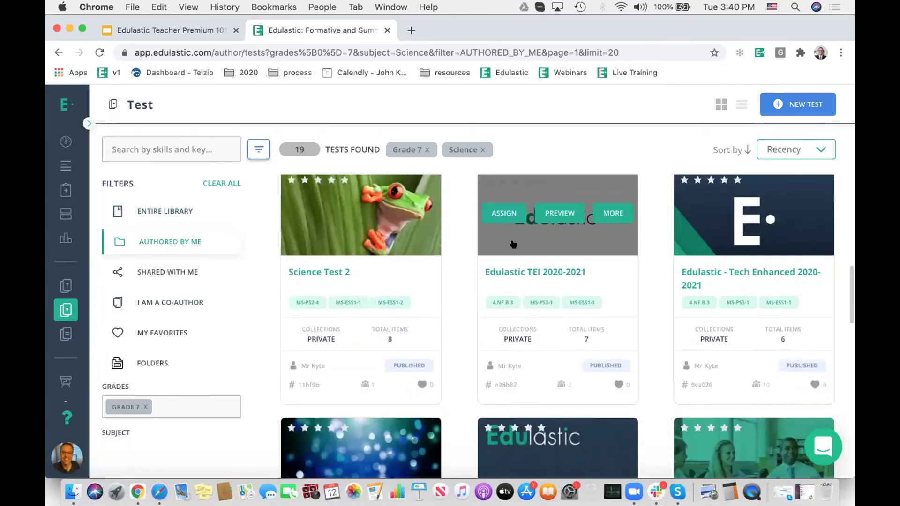
scroll(513, 244, down, 4)
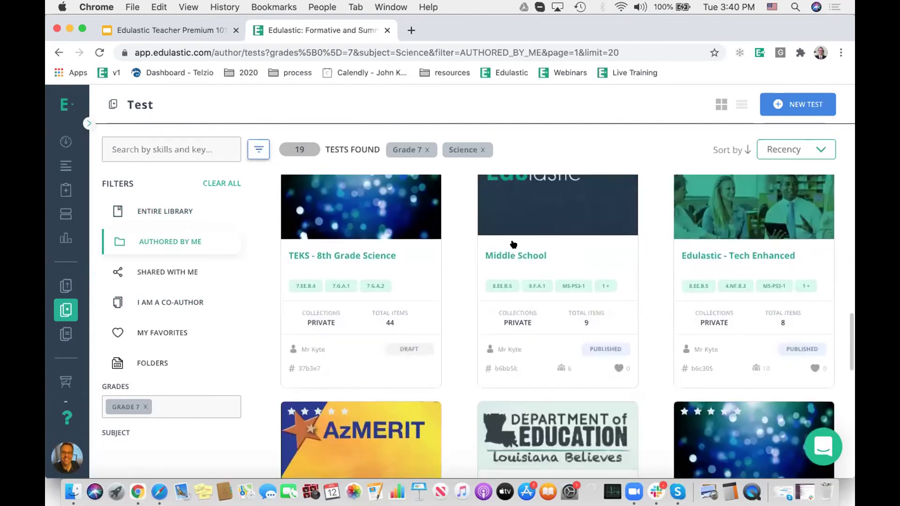
scroll(513, 244, down, 1)
mouse_move(778, 324)
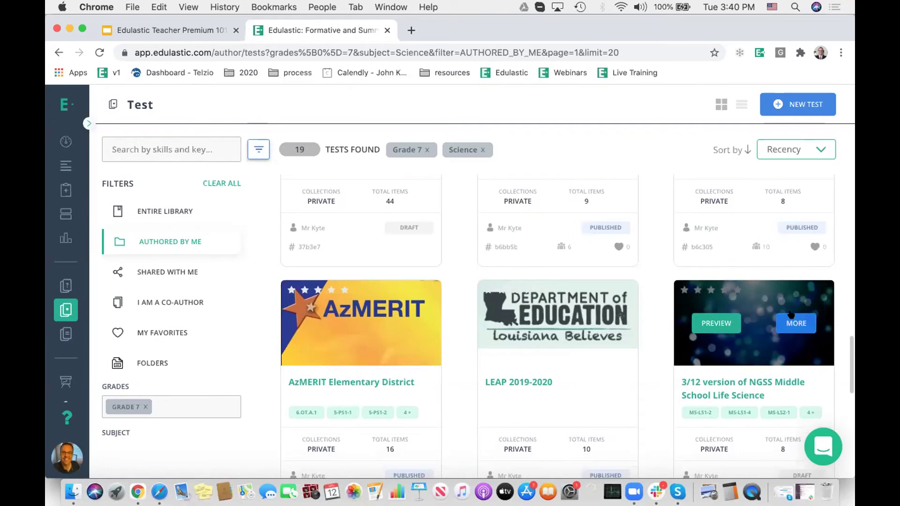
Step: Clone the NGSS Middle School Life Science test, keeping the original item references
click(748, 381)
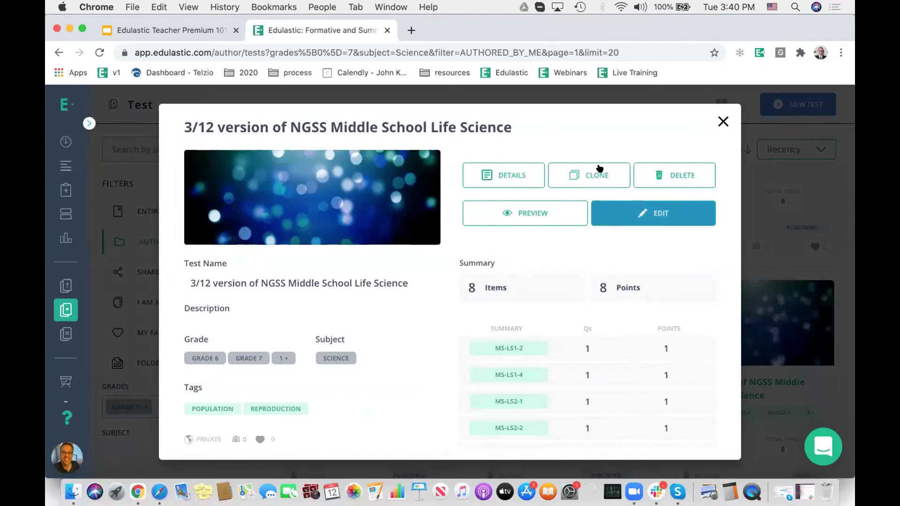
click(588, 170)
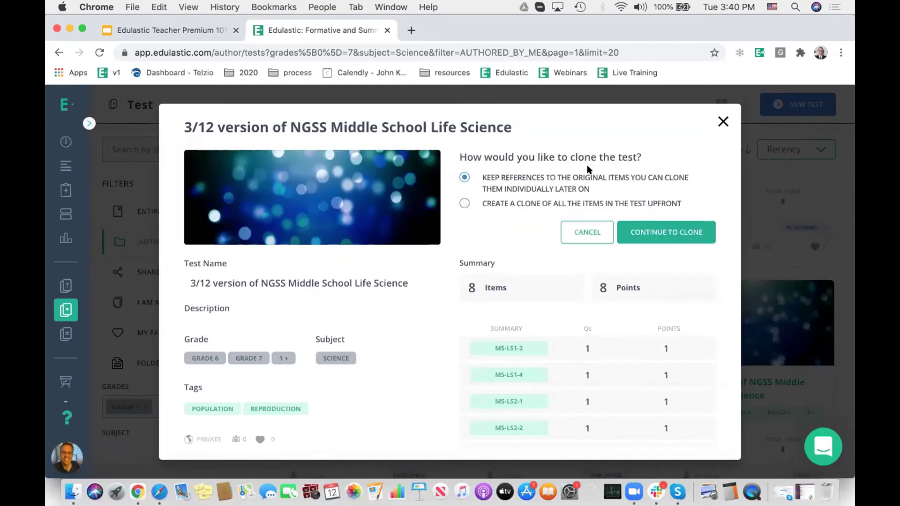
click(668, 232)
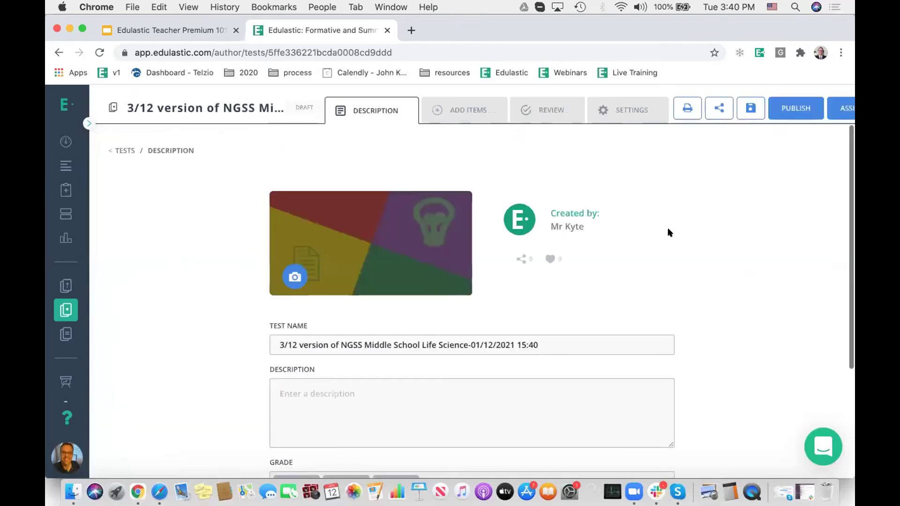
Step: Add the atom labelling, particle spacing and other particle questions, then review the 12-item test
click(461, 103)
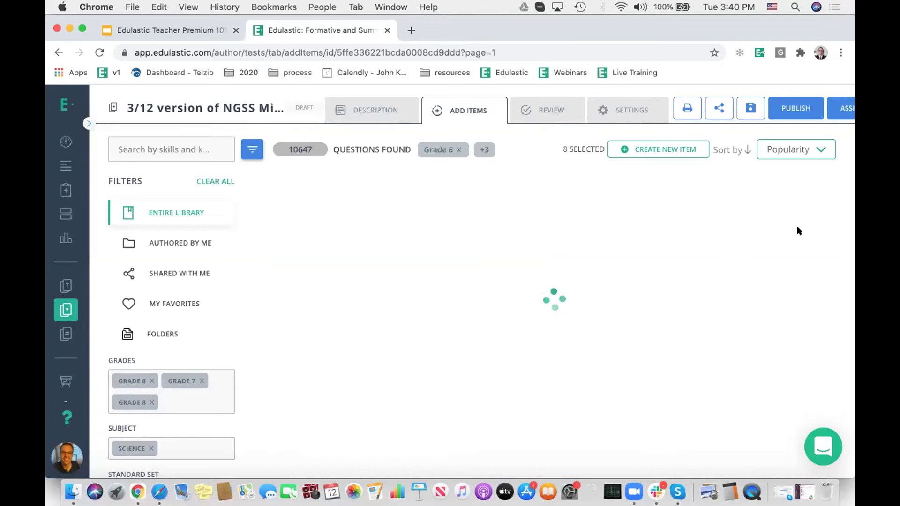
click(806, 276)
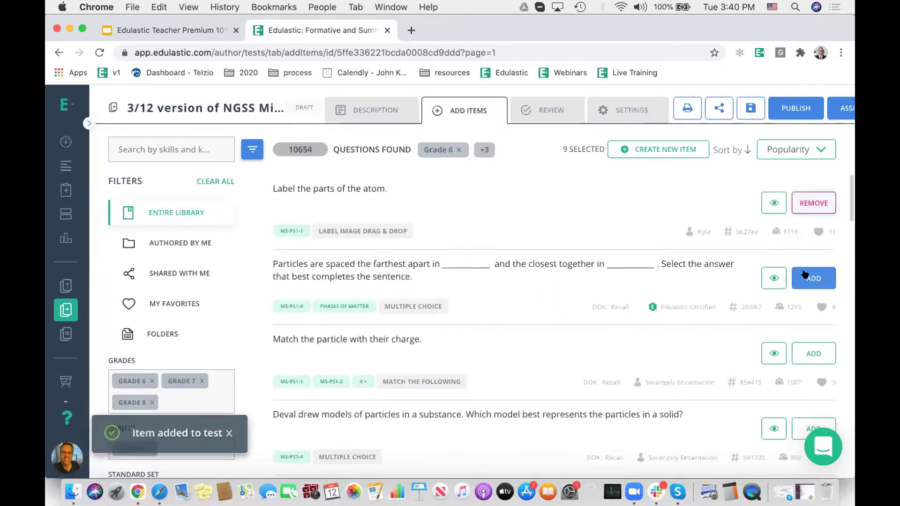
click(807, 355)
click(794, 423)
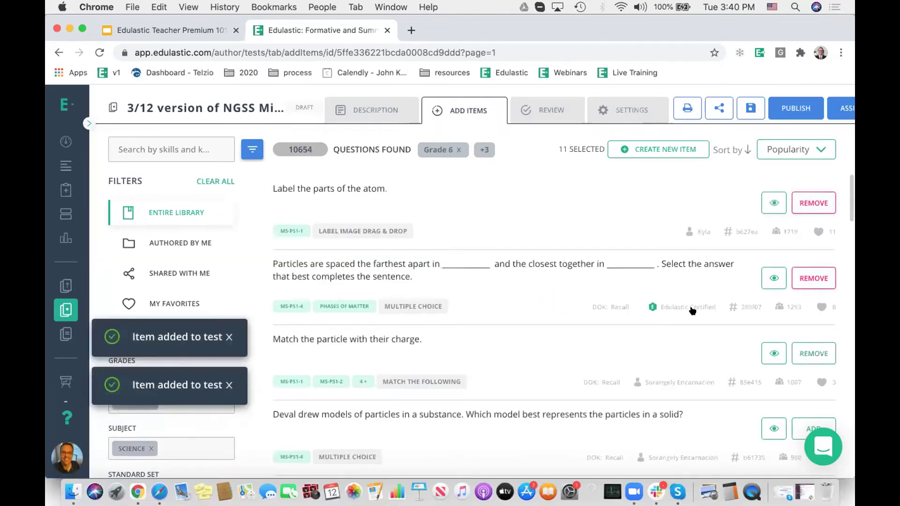
click(544, 111)
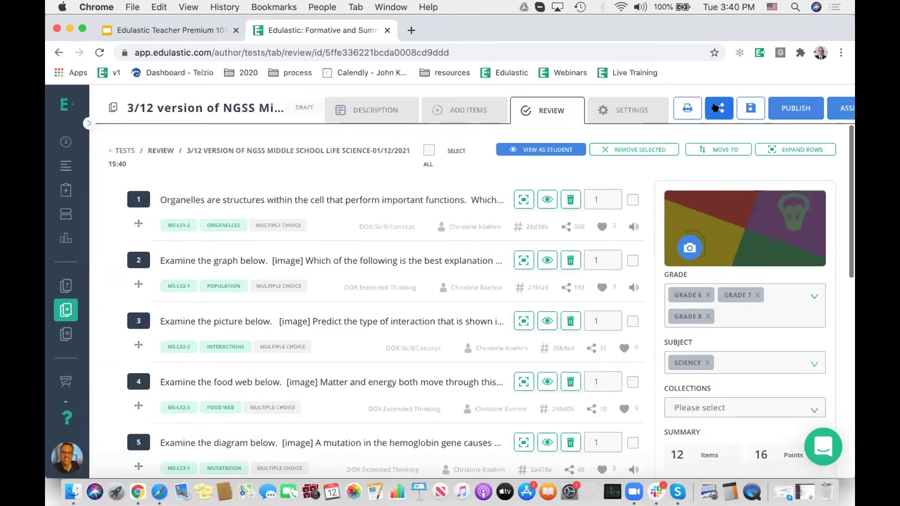
click(467, 108)
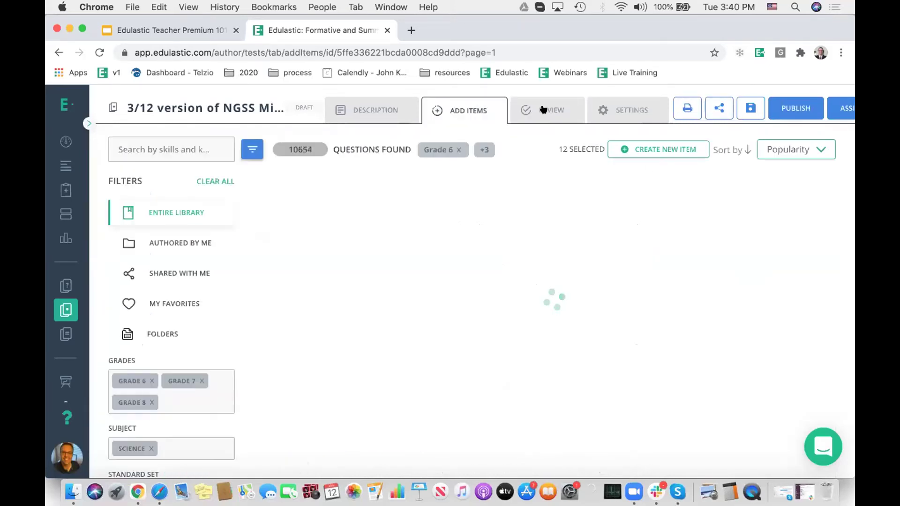
Step: Open sharing for the cloned test and choose Can Edit, Add/Remove Items permission
click(719, 109)
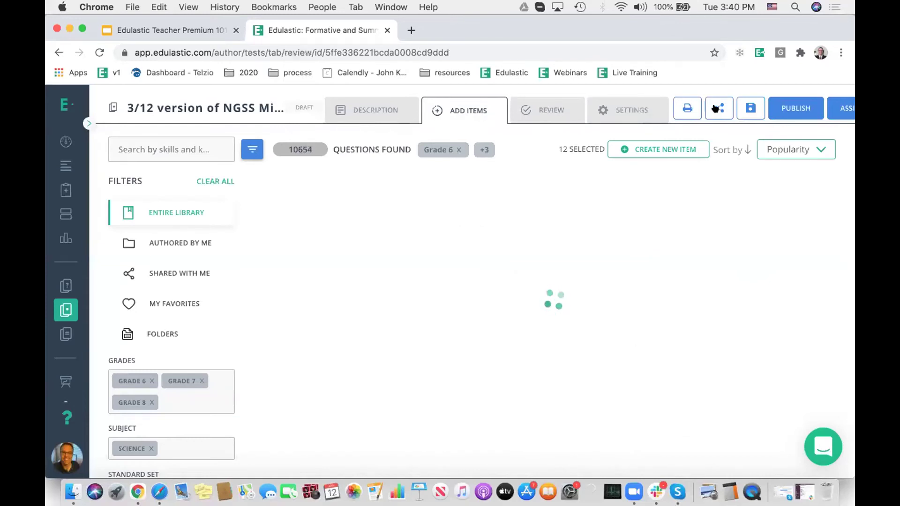
click(715, 109)
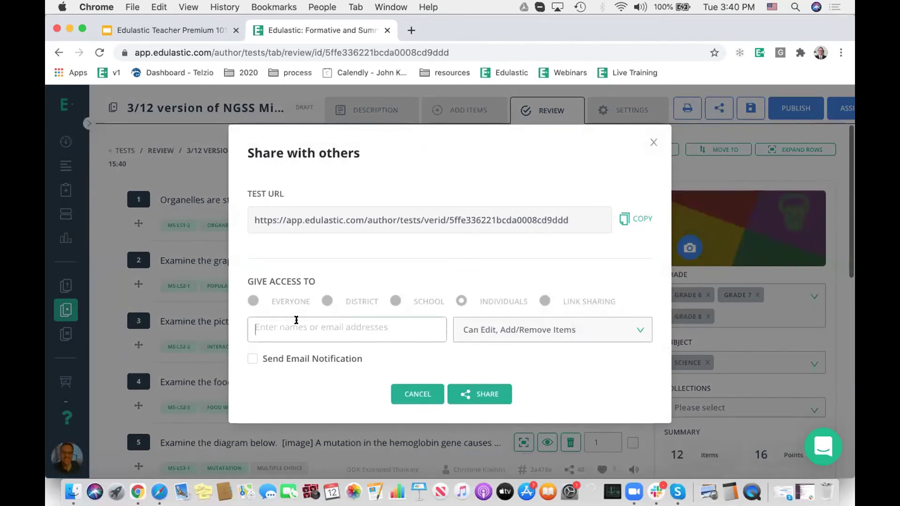
click(501, 331)
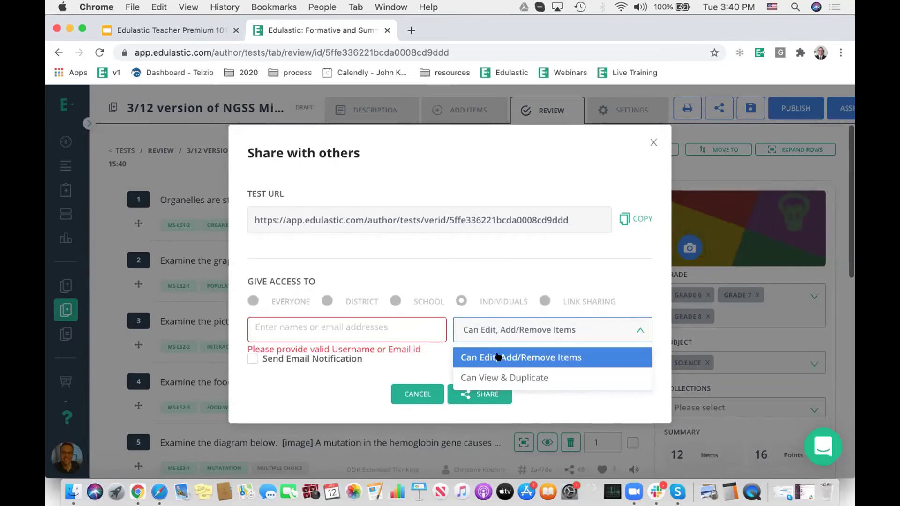
click(523, 354)
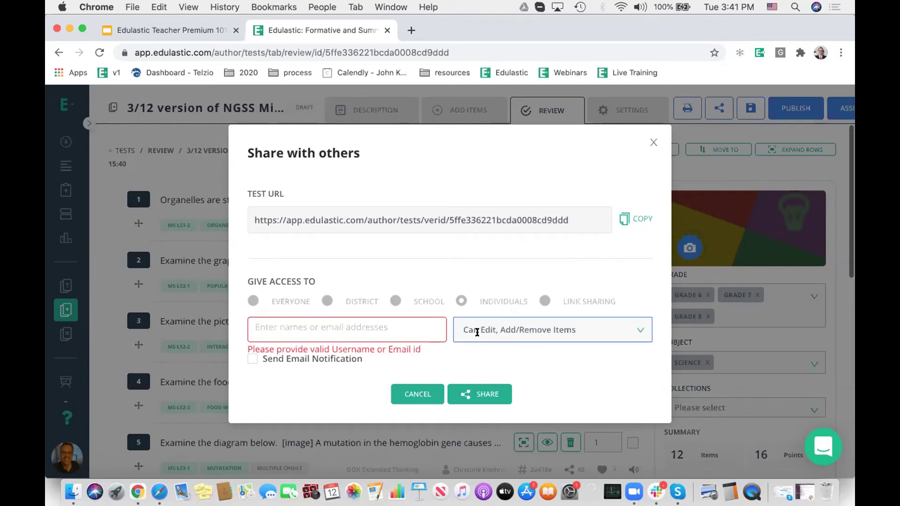
Step: Enter the co-author's email, enable Send Email Notification, and share the test
click(300, 328)
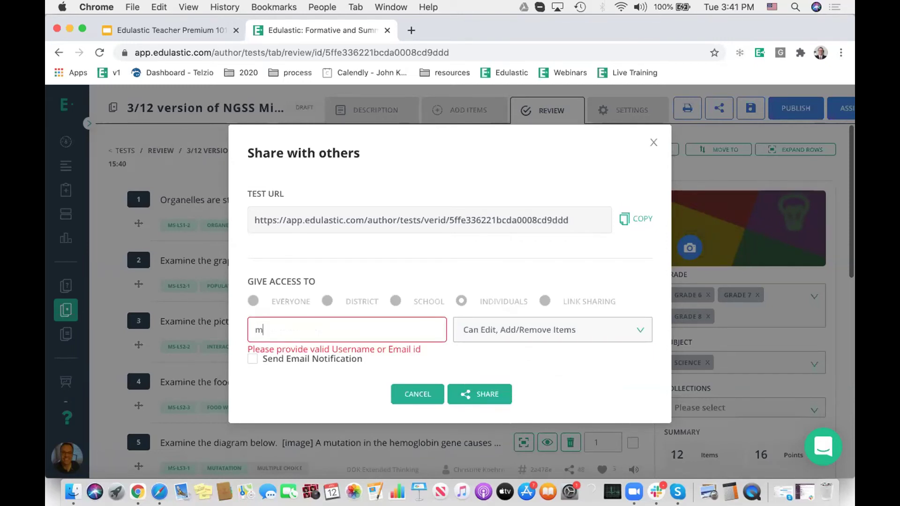
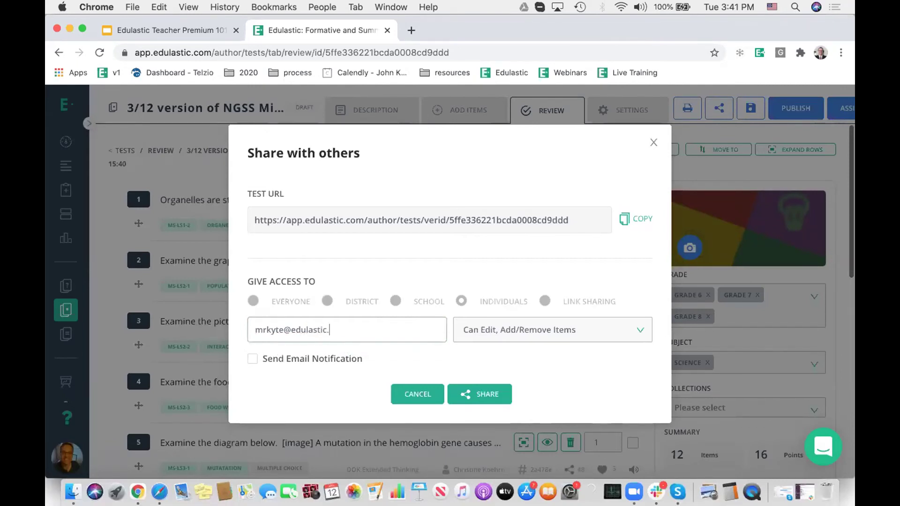
click(259, 364)
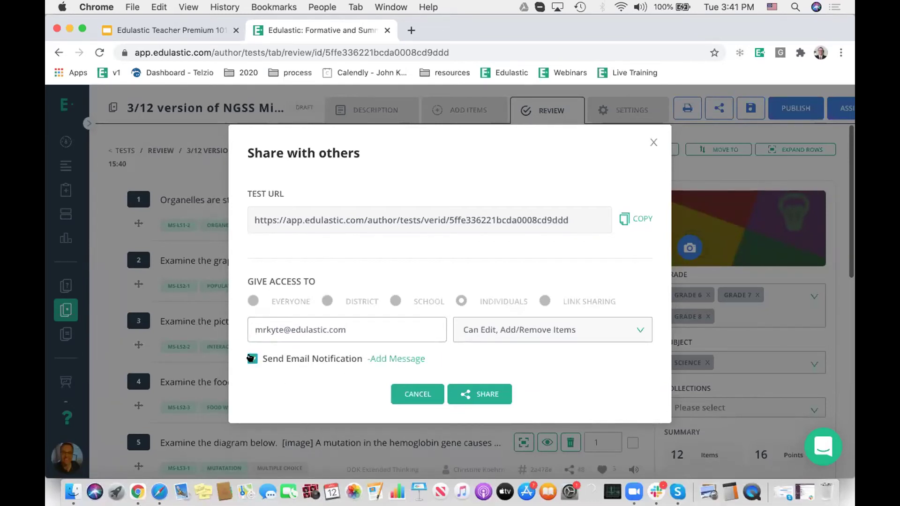
click(483, 394)
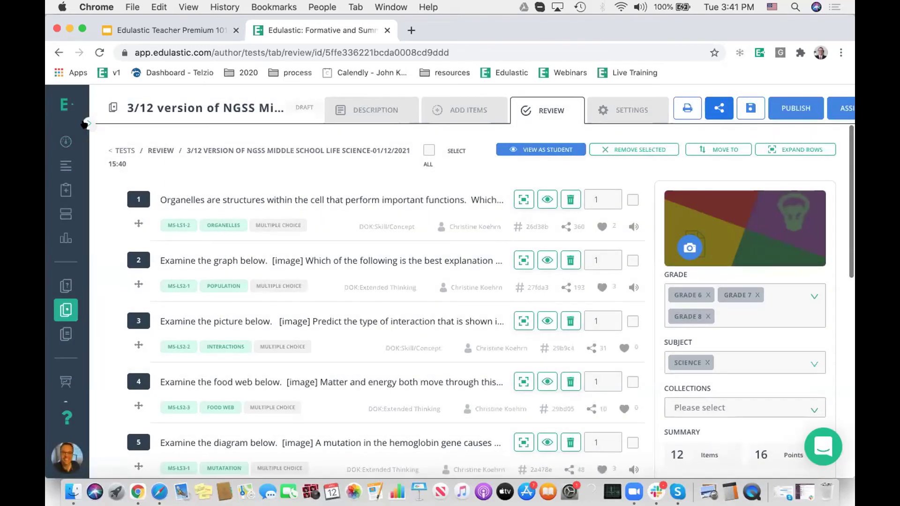
click(86, 124)
Step: Filter the library to co-authored tests and open the 7th Grade Math - Fall Quiz for editing
click(96, 310)
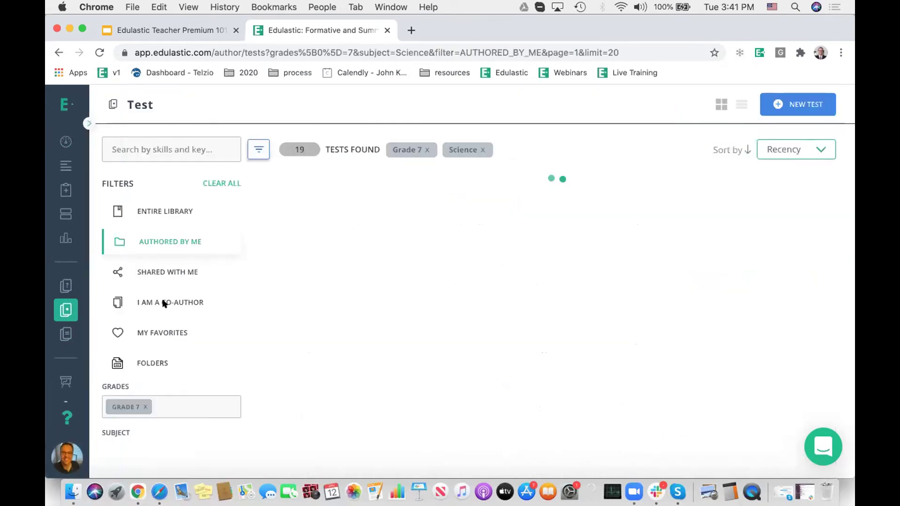
click(208, 183)
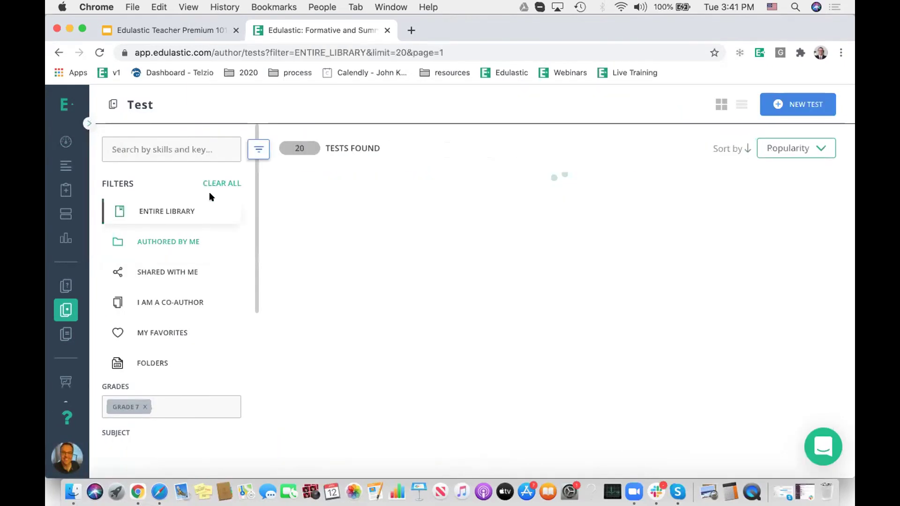
click(165, 304)
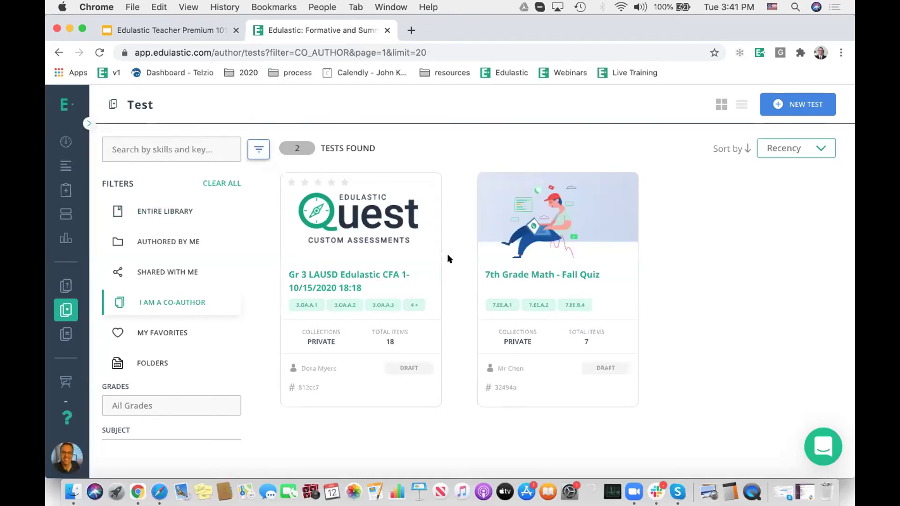
mouse_move(548, 240)
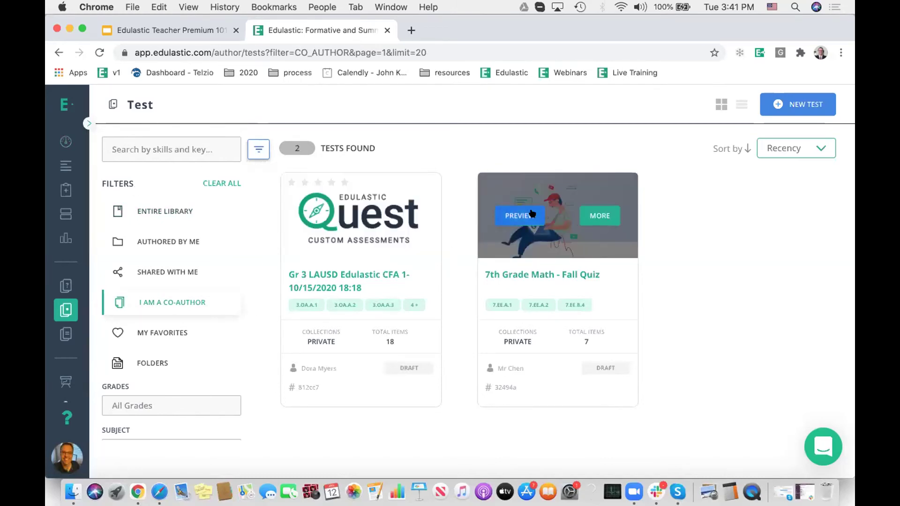
click(592, 214)
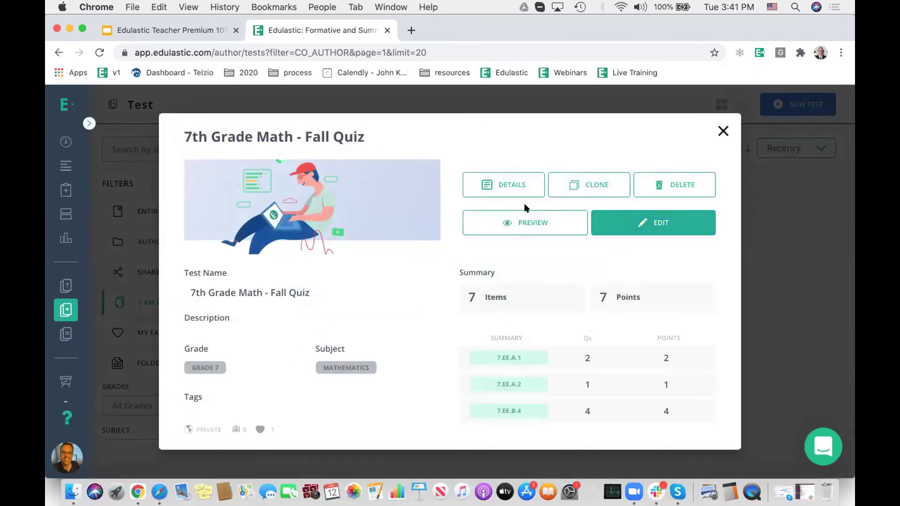
click(663, 222)
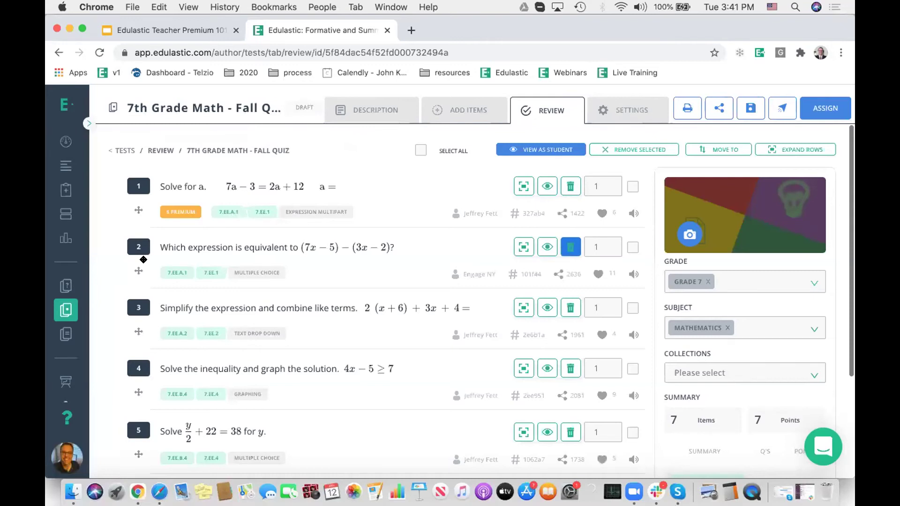
Step: Drag the equivalent-expression question above question 1, then go to Add Items
drag(134, 267, 132, 197)
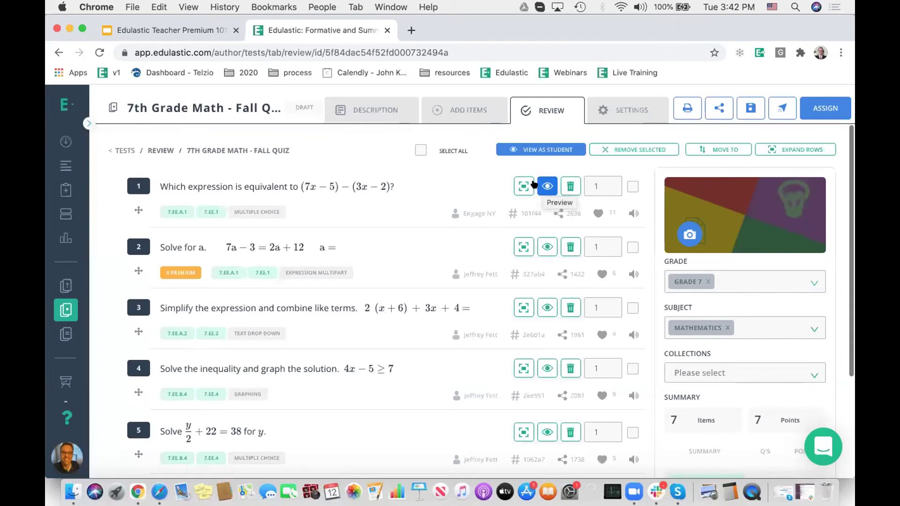
click(462, 110)
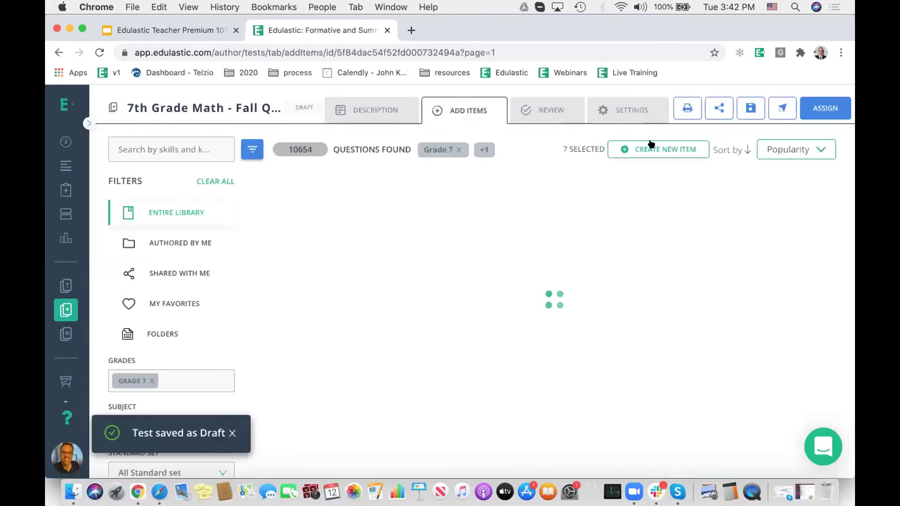
Step: Start a new item and browse fill-in-the-blanks, classify/match/order, writing, passage and highlight types
click(658, 149)
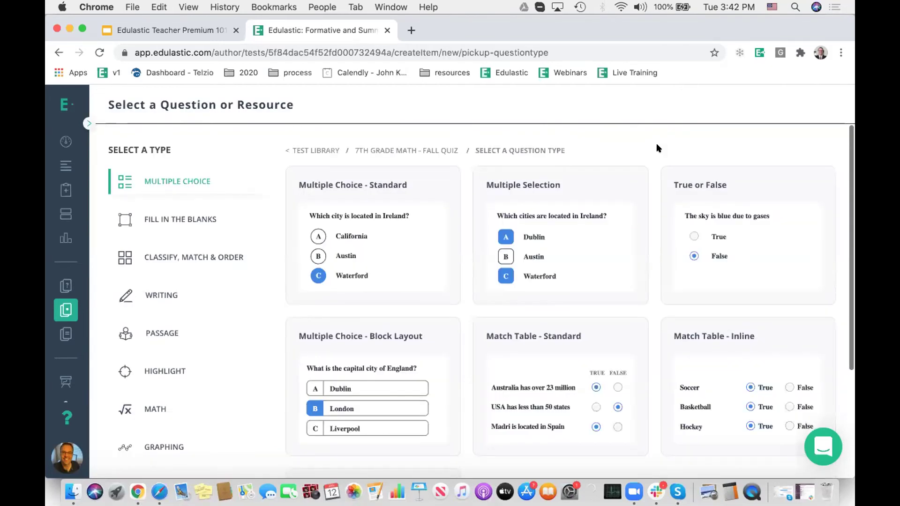
scroll(653, 154, down, 4)
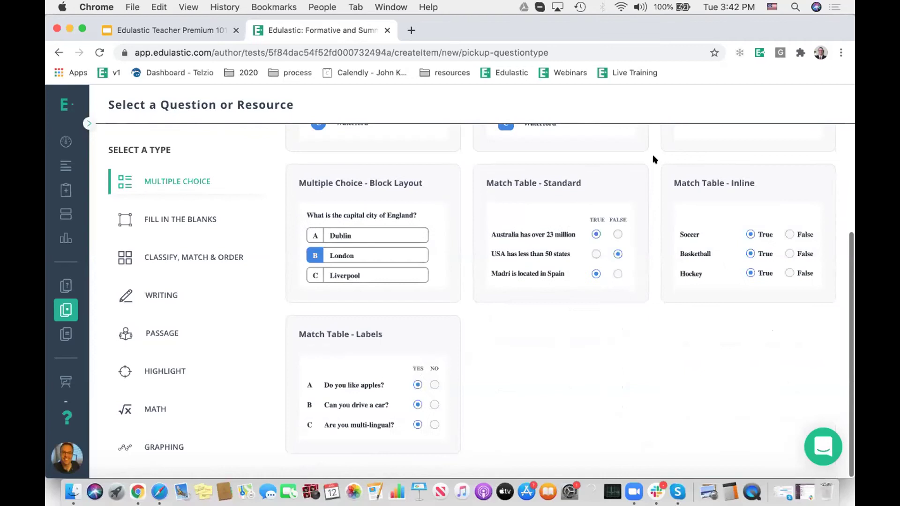
scroll(653, 153, up, 4)
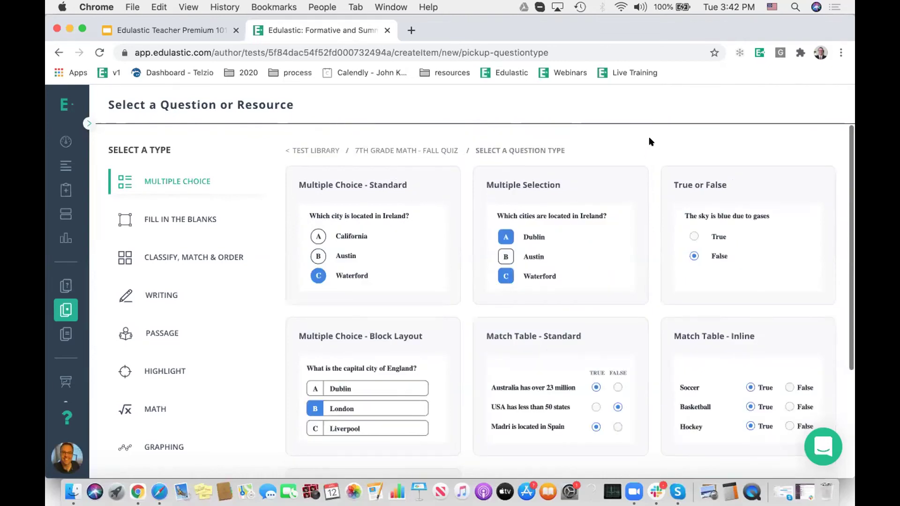
scroll(648, 137, down, 3)
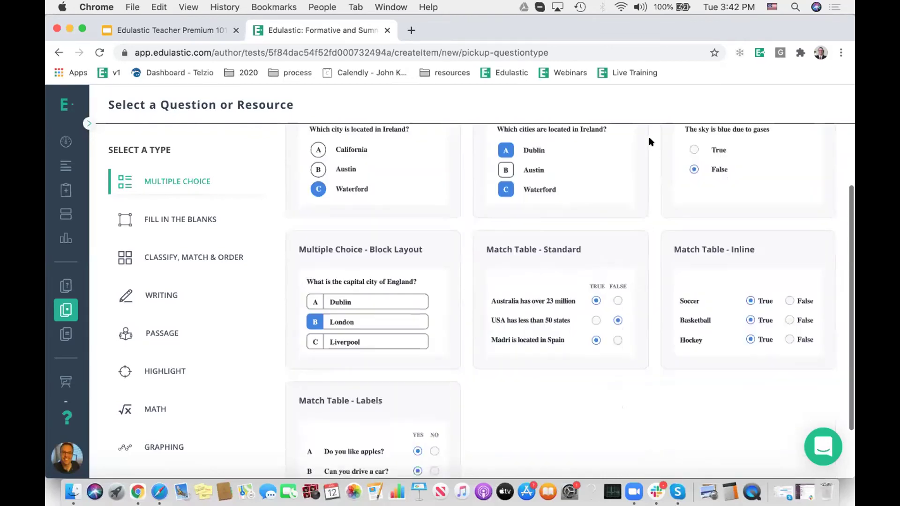
scroll(648, 138, up, 3)
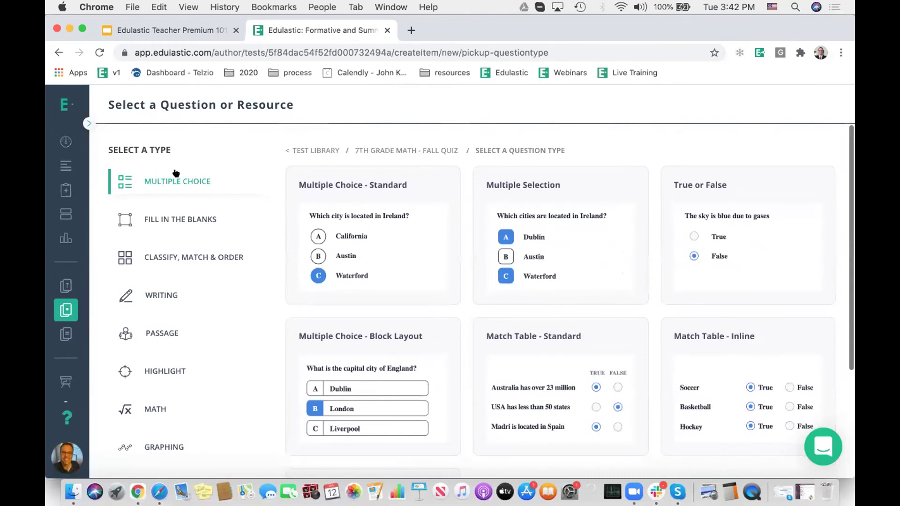
scroll(166, 185, down, 1)
scroll(171, 226, up, 1)
click(165, 216)
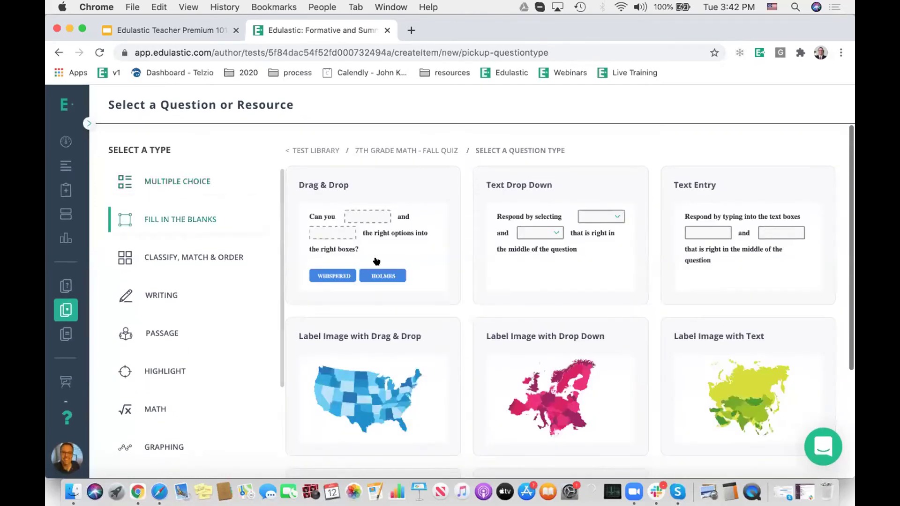
scroll(188, 234, down, 3)
click(177, 261)
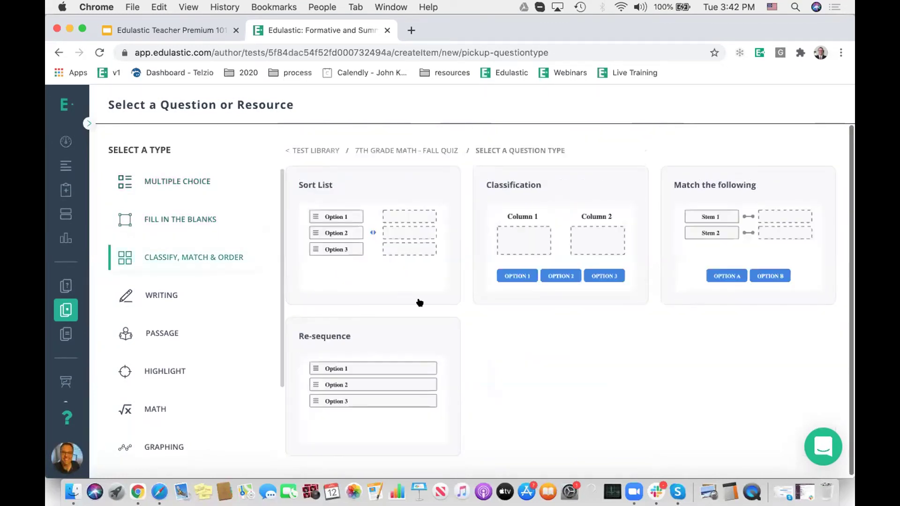
click(166, 292)
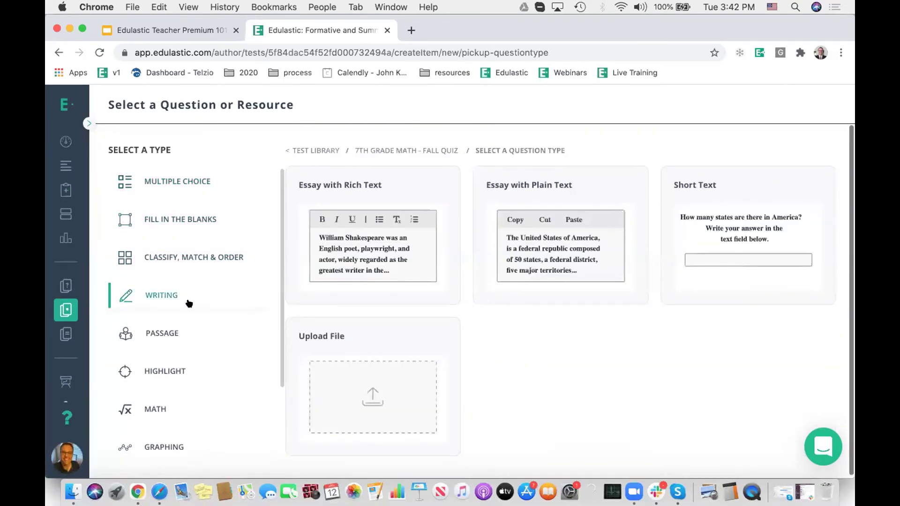
scroll(186, 301, down, 1)
click(157, 302)
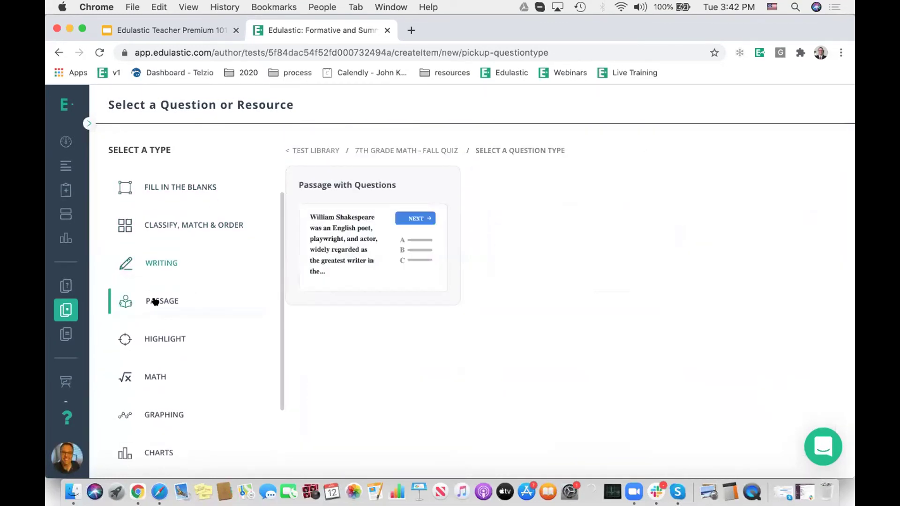
click(162, 338)
Step: Browse the math, graphing, chart, multipart and instruction resource question types
scroll(196, 332, down, 1)
scroll(196, 331, down, 1)
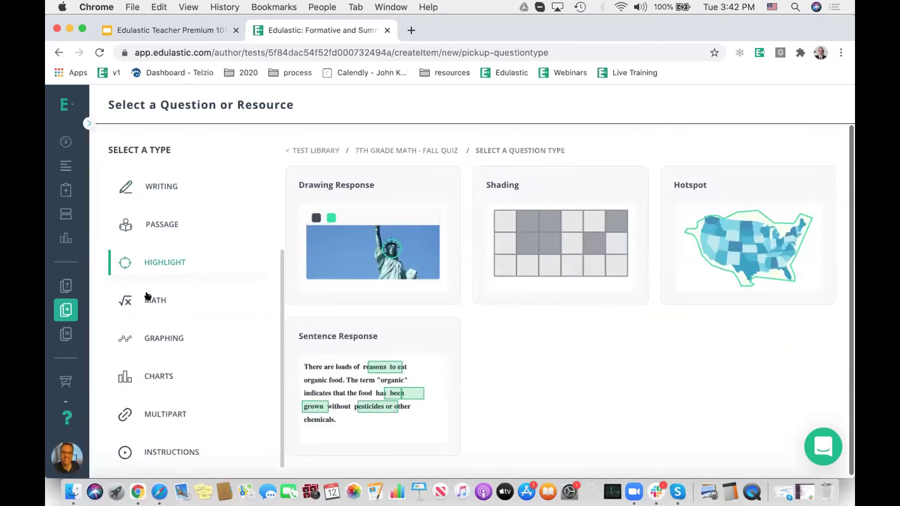
click(150, 298)
scroll(349, 334, down, 3)
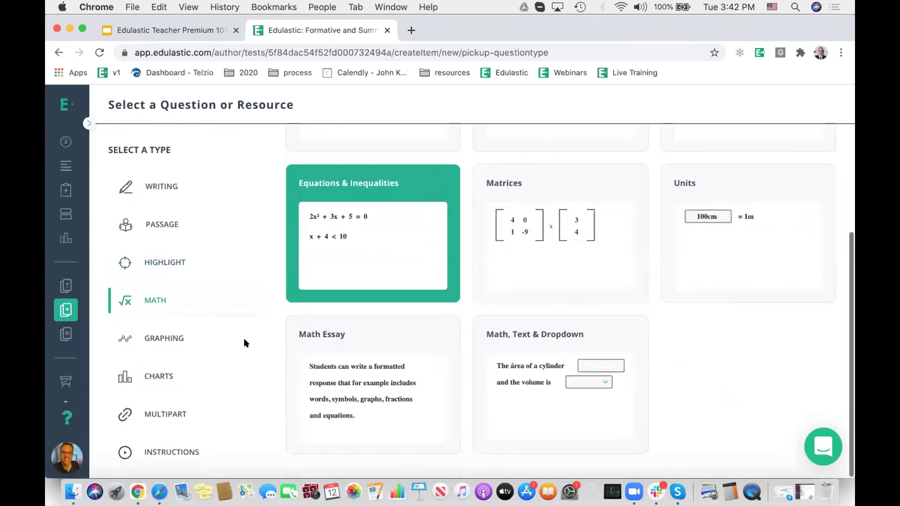
click(154, 334)
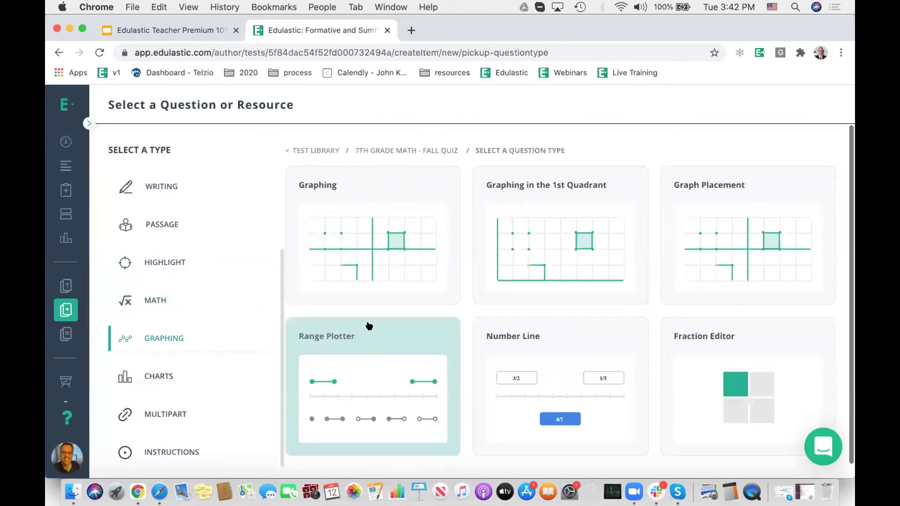
click(157, 375)
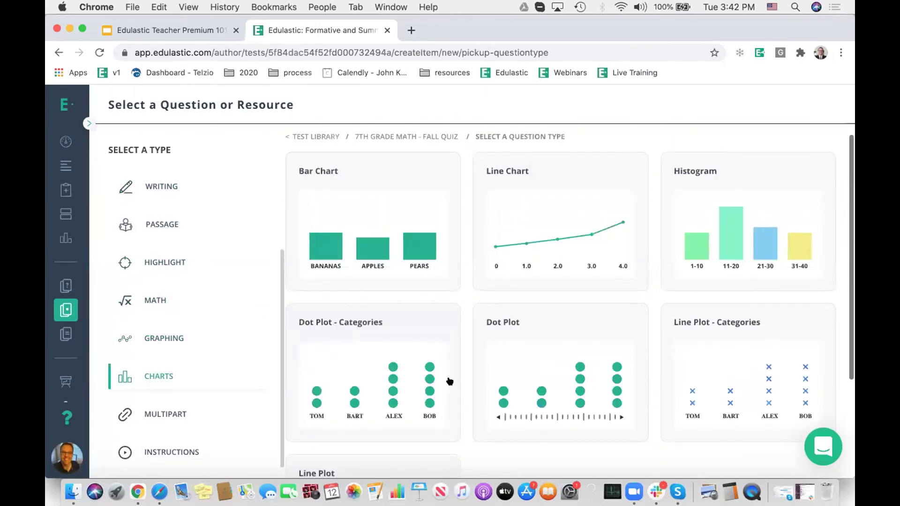
scroll(157, 399, down, 3)
click(156, 410)
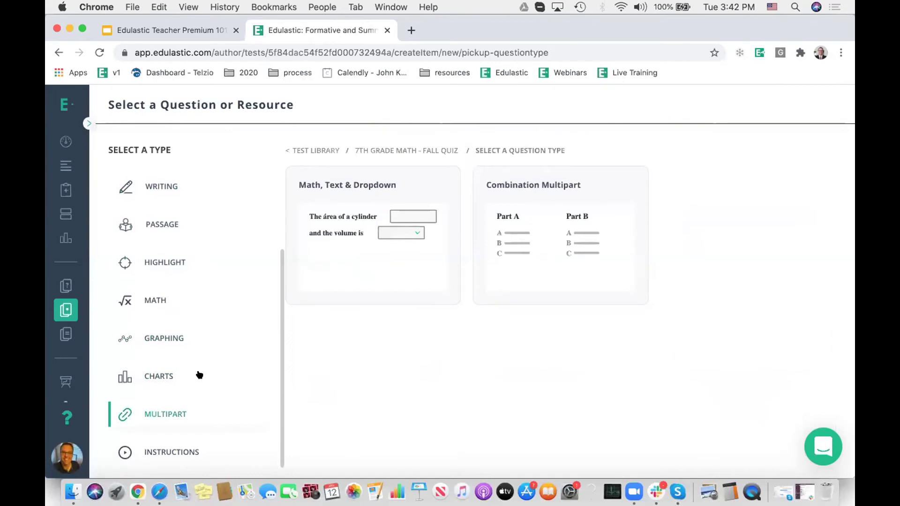
click(164, 449)
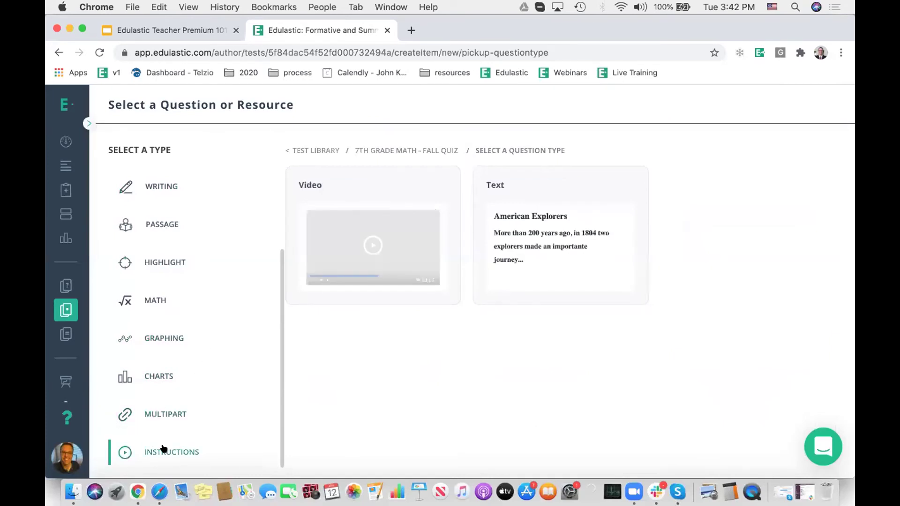
Step: Start a Multiple Choice - Standard question, then cancel it
click(395, 185)
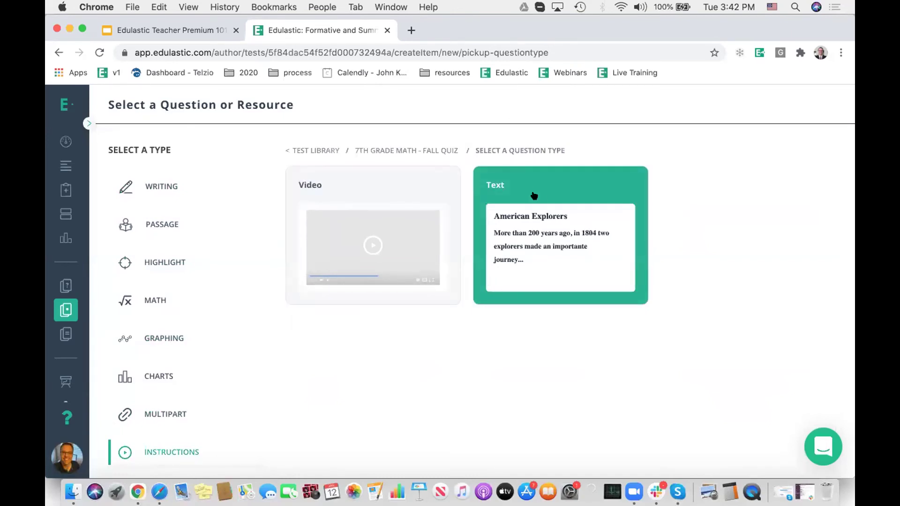
scroll(247, 352, up, 3)
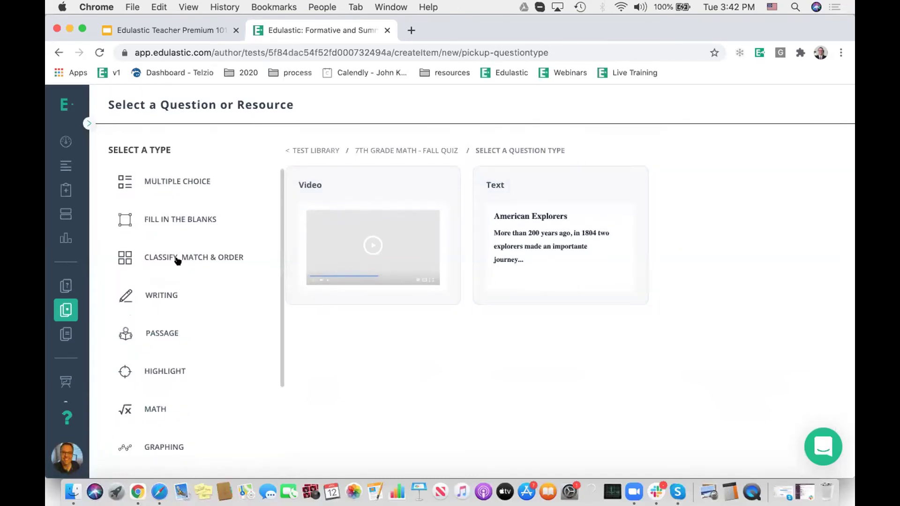
click(182, 179)
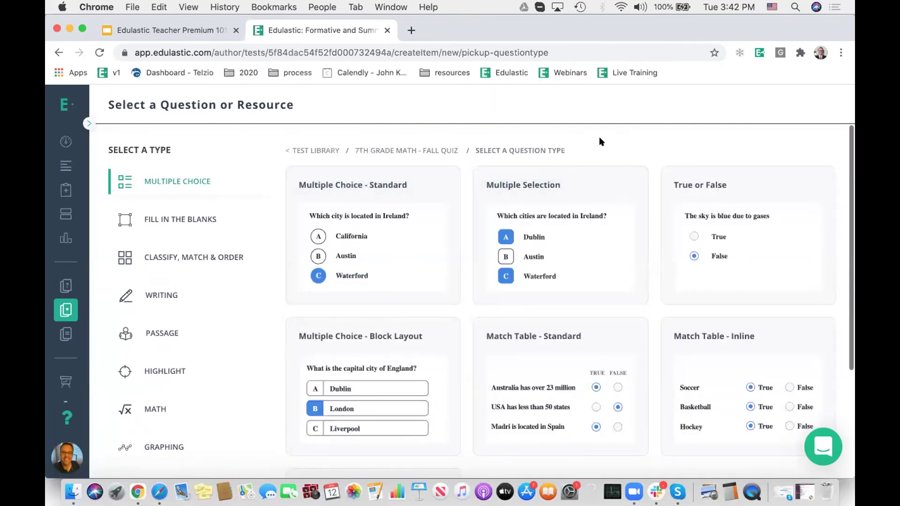
click(389, 256)
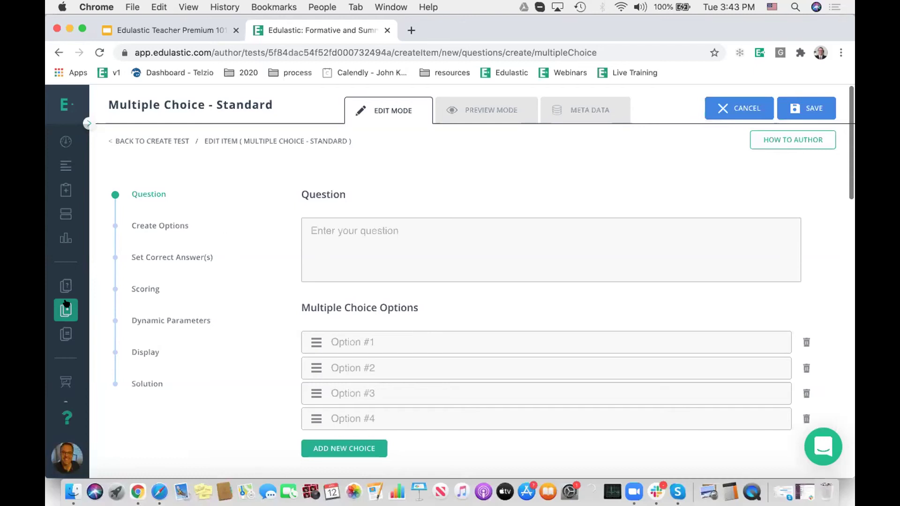
click(723, 105)
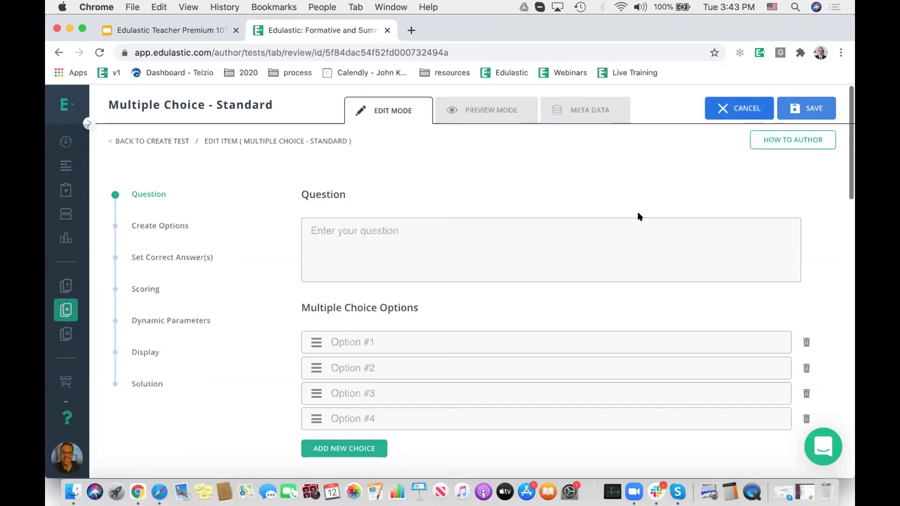
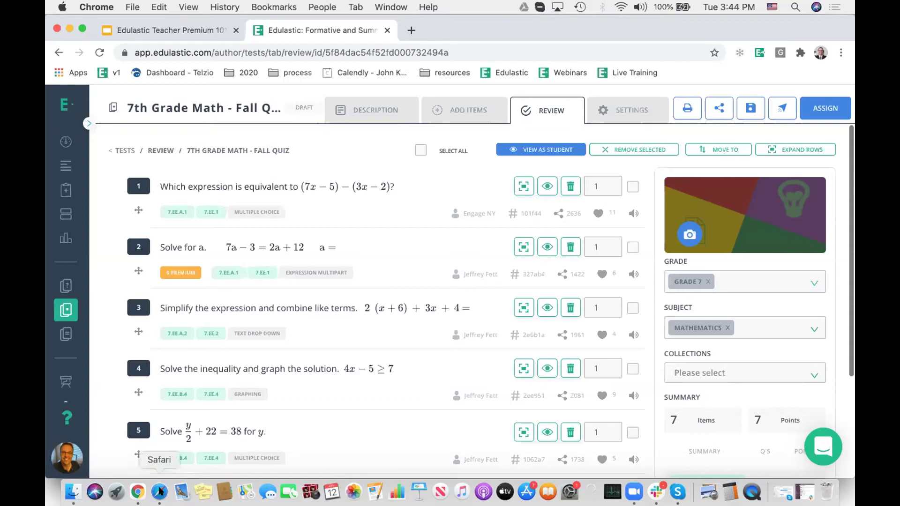
Step: Open the Demo Class assignments from the teacher Dashboard, then switch to the student's window
click(59, 140)
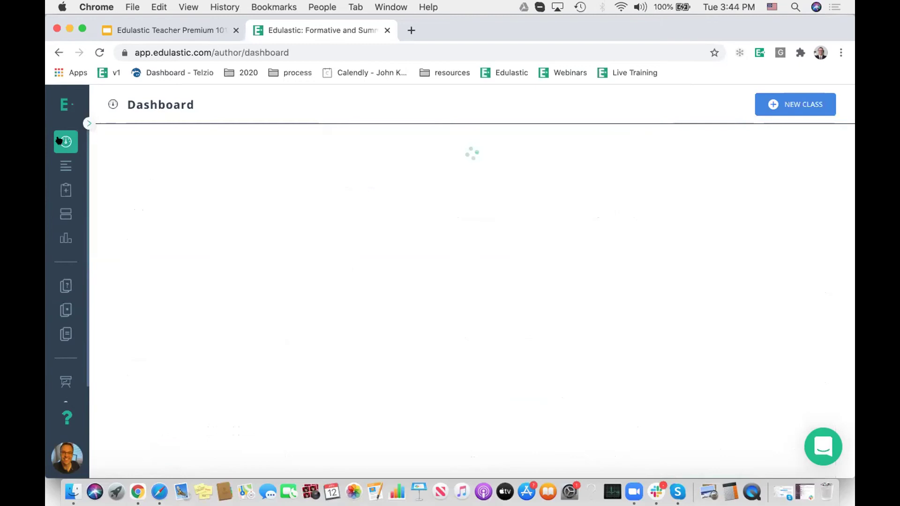
click(168, 243)
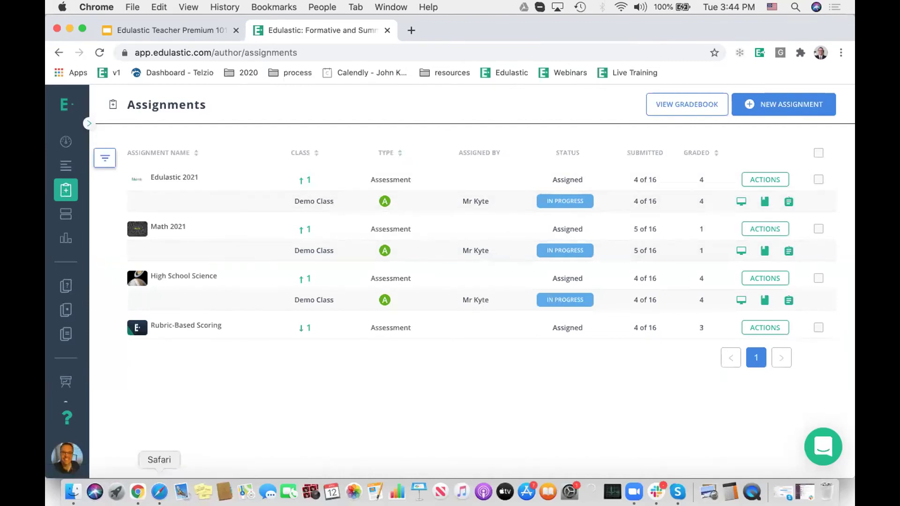
click(159, 491)
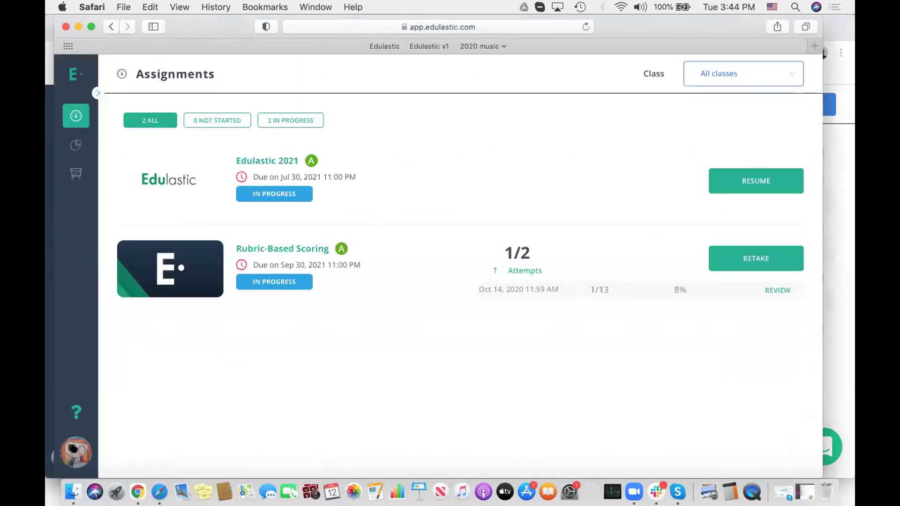
click(96, 443)
click(112, 377)
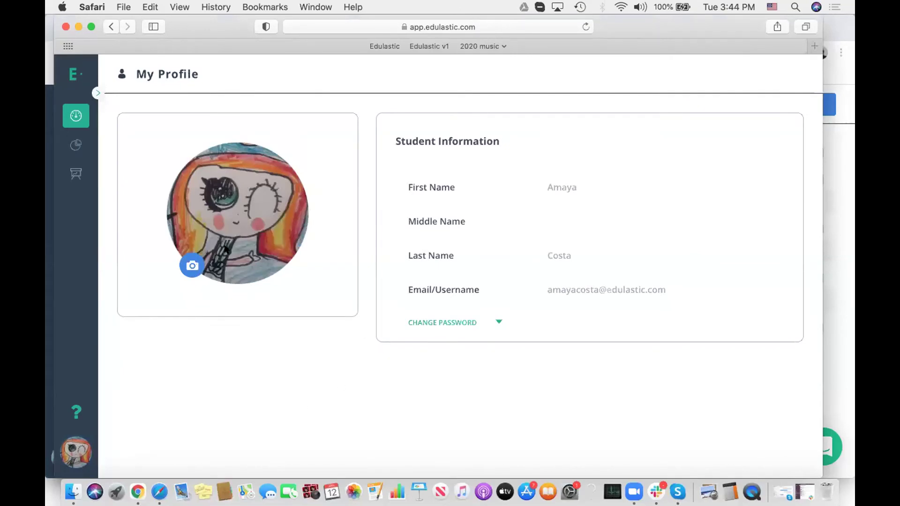
click(76, 115)
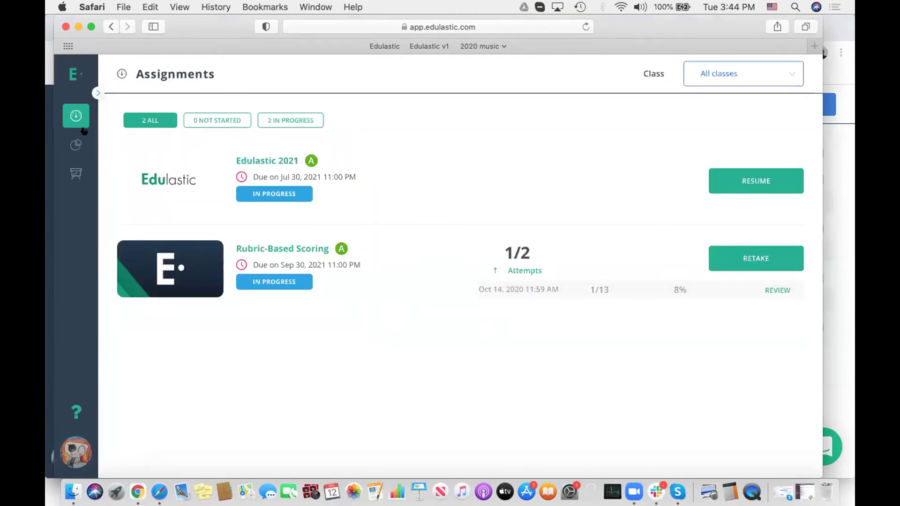
click(97, 93)
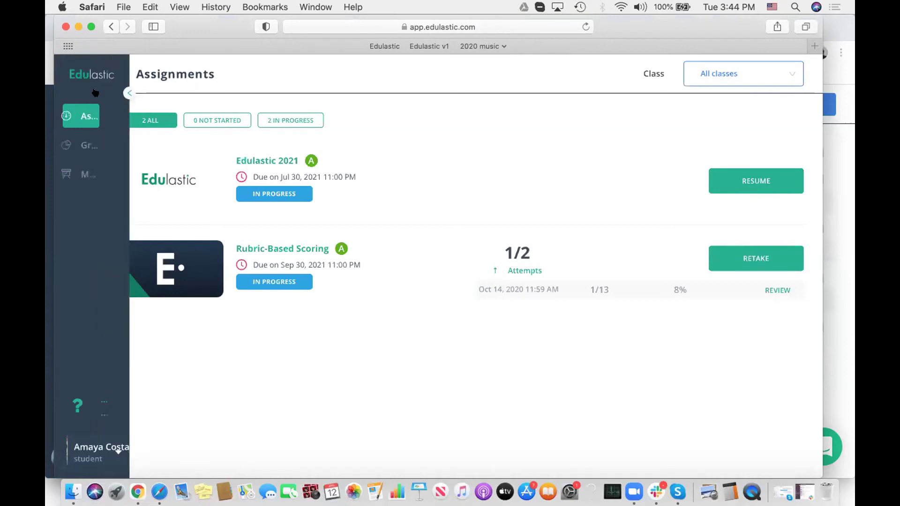
click(108, 144)
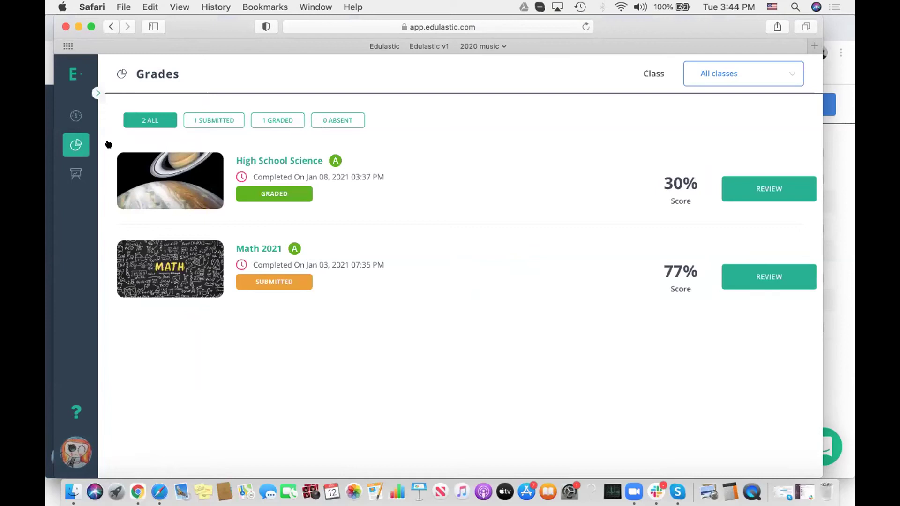
click(77, 169)
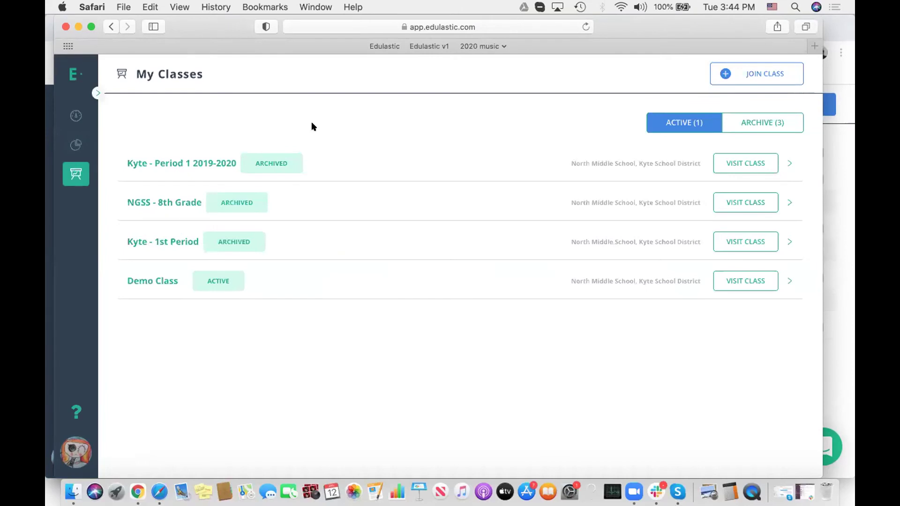
click(75, 137)
click(74, 111)
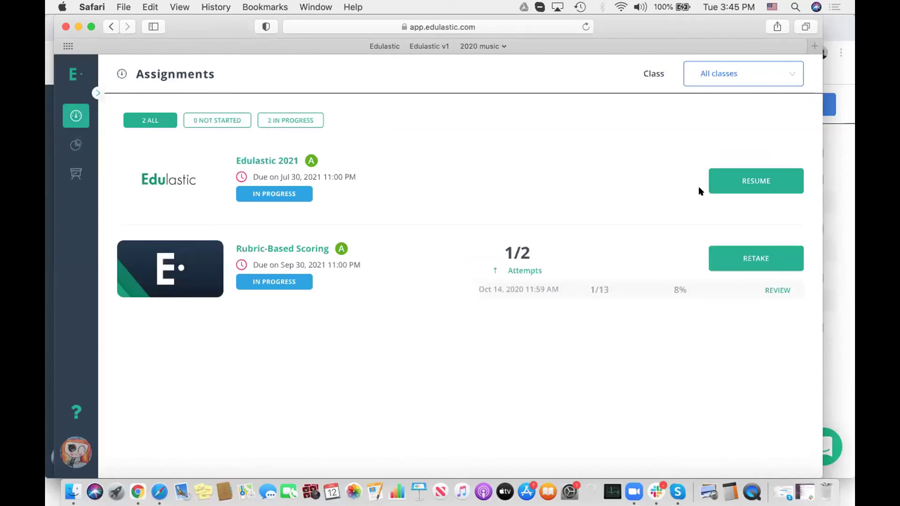
Step: Resume and submit the student's Edulastic 2021 test, then return to the teacher's window
click(755, 180)
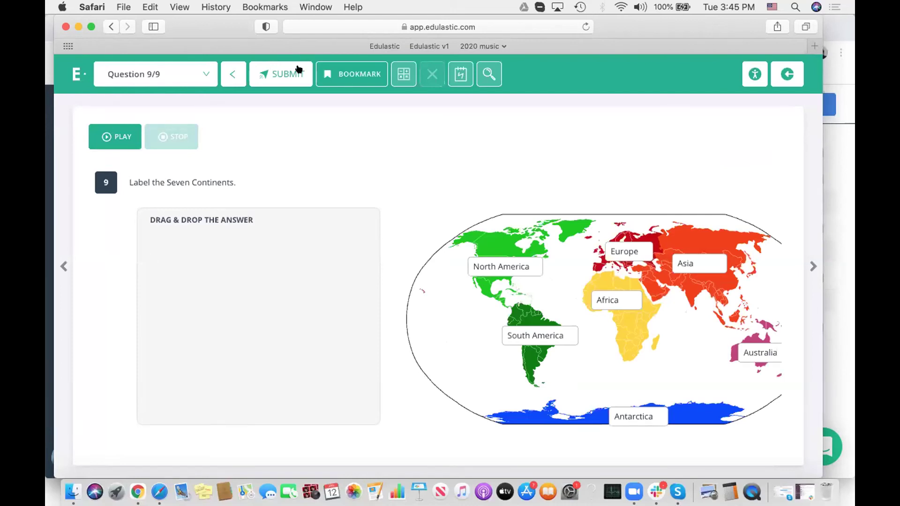
click(288, 76)
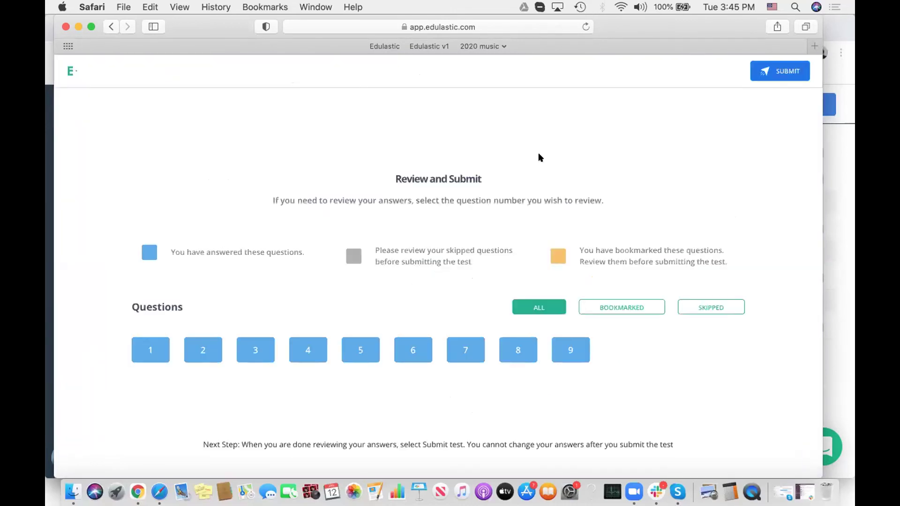
click(784, 63)
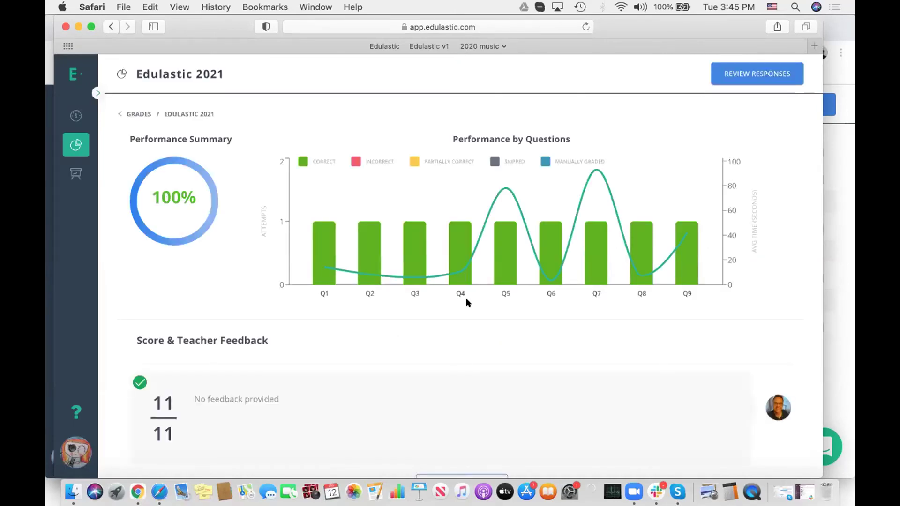
click(139, 490)
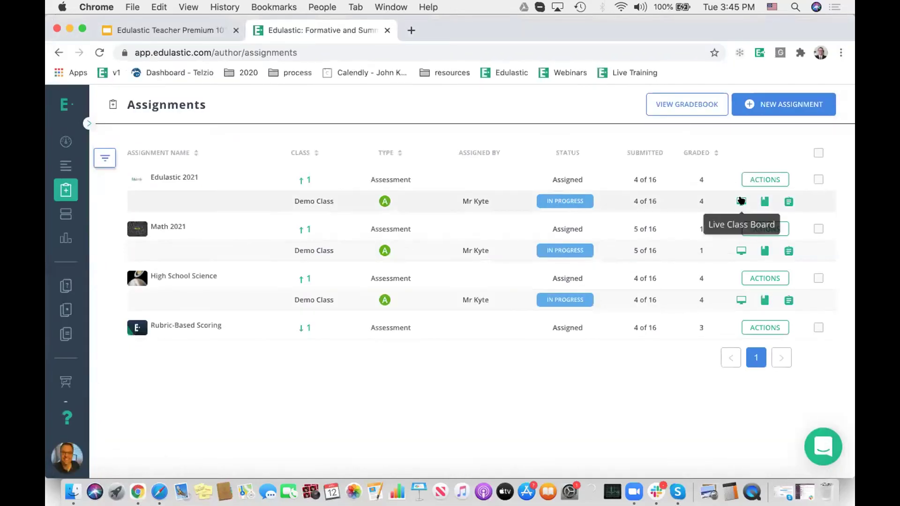
Step: Open the Demo Class Live Class Board and scroll to the student's submission
click(740, 202)
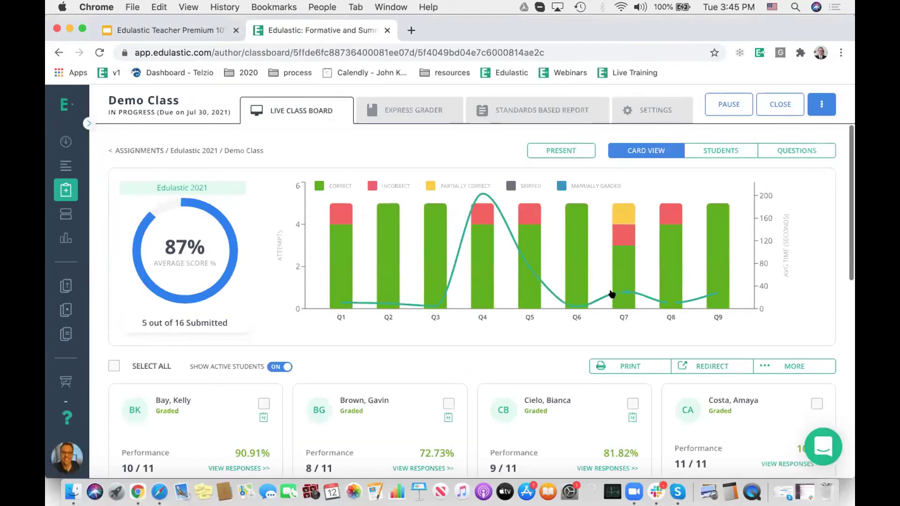
scroll(656, 318, down, 3)
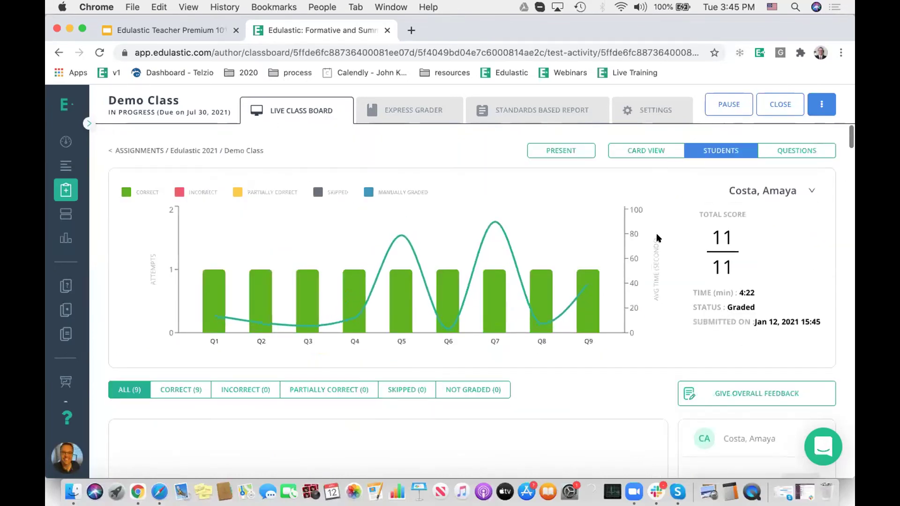
scroll(658, 237, down, 4)
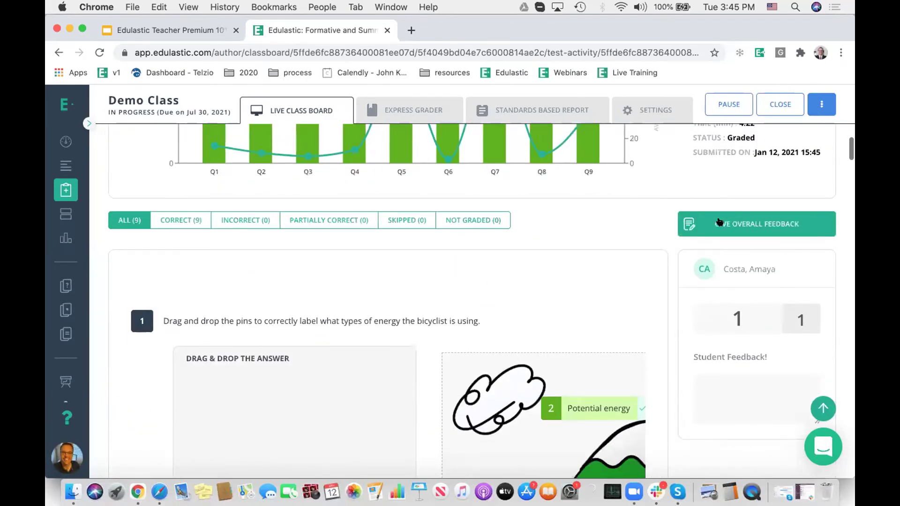
Step: Save overall feedback 'OVERALL FEEDBACK - TEST LEVEL' for the student
click(719, 222)
text(OVERALL)
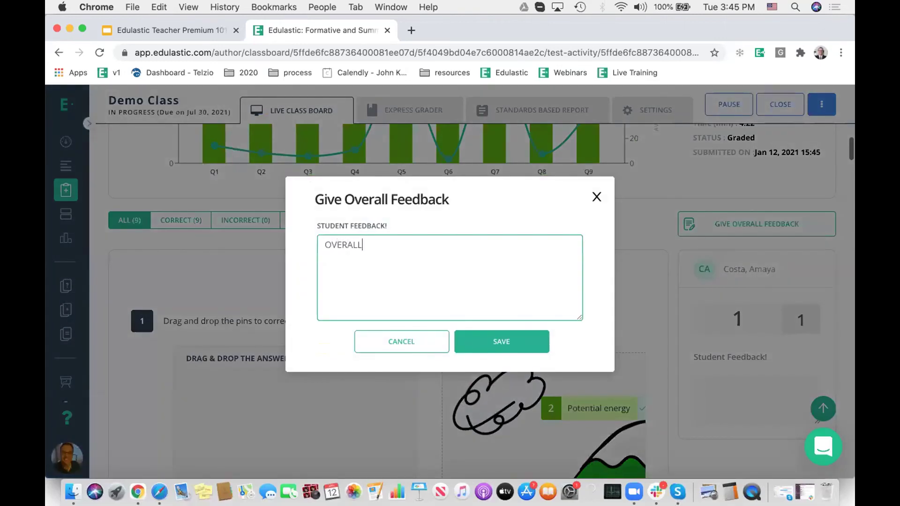
text( FEEDBACK)
click(499, 342)
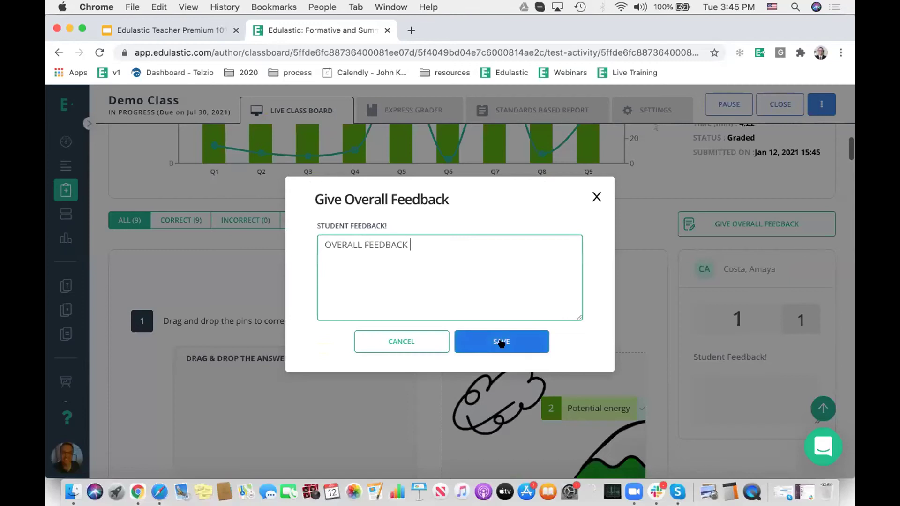
text(- TEST LEVEL)
click(501, 344)
scroll(720, 287, down, 3)
click(705, 293)
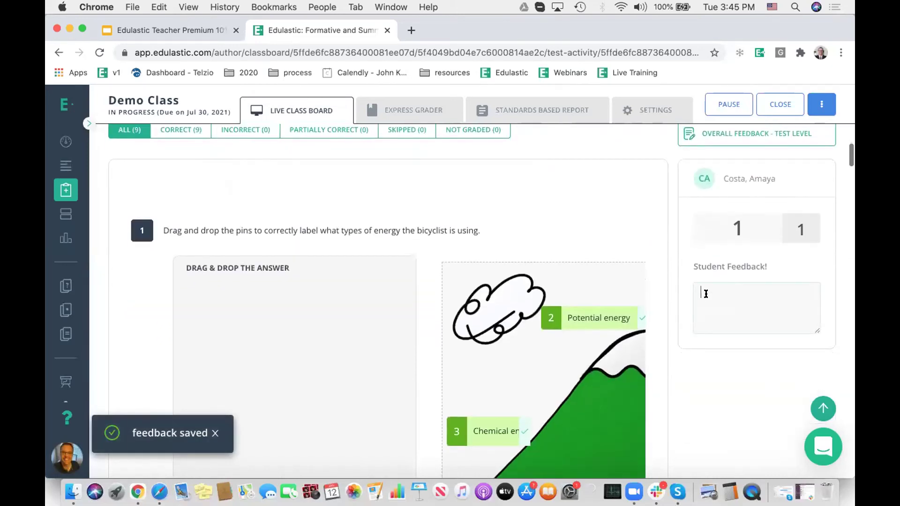
Step: Save question 1 feedback 'QUESTION LEVEL FEEDBACK FOR THIS STUDENT ON 1 12 2021' and lower its score to 0.9
text(QUE)
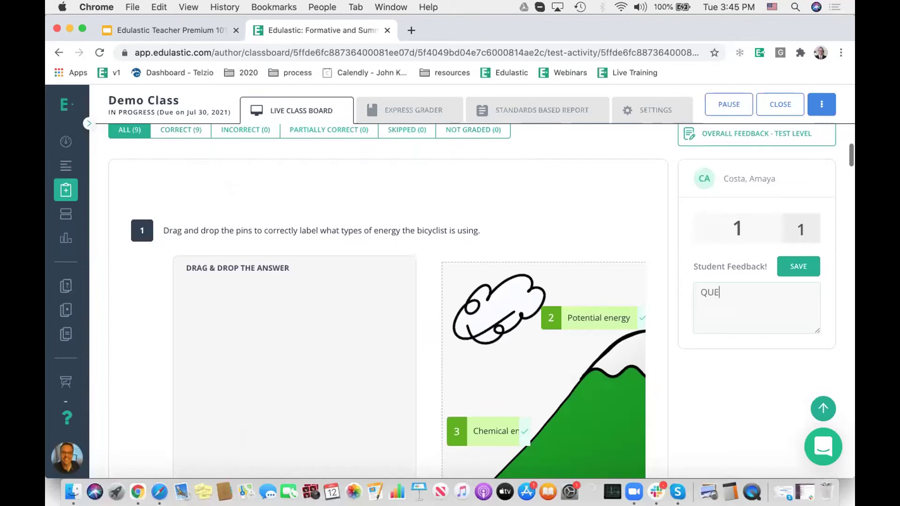
text(STION LEVEL FEEDB)
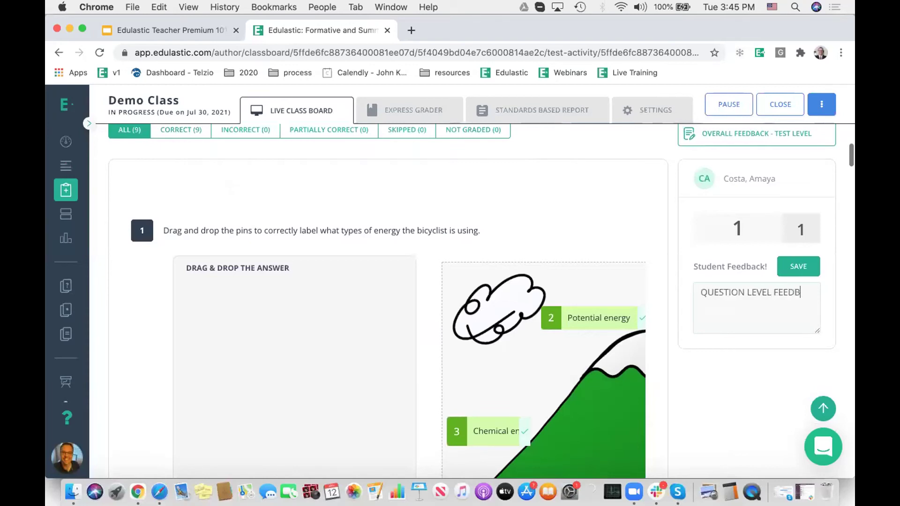
text(ACK FOR THIS ST)
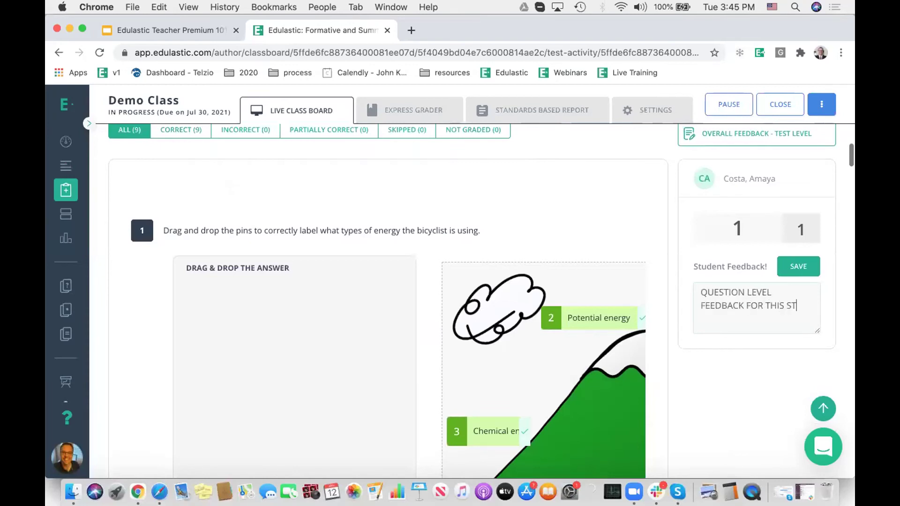
text(UDENT ON 1 12 2021)
click(793, 258)
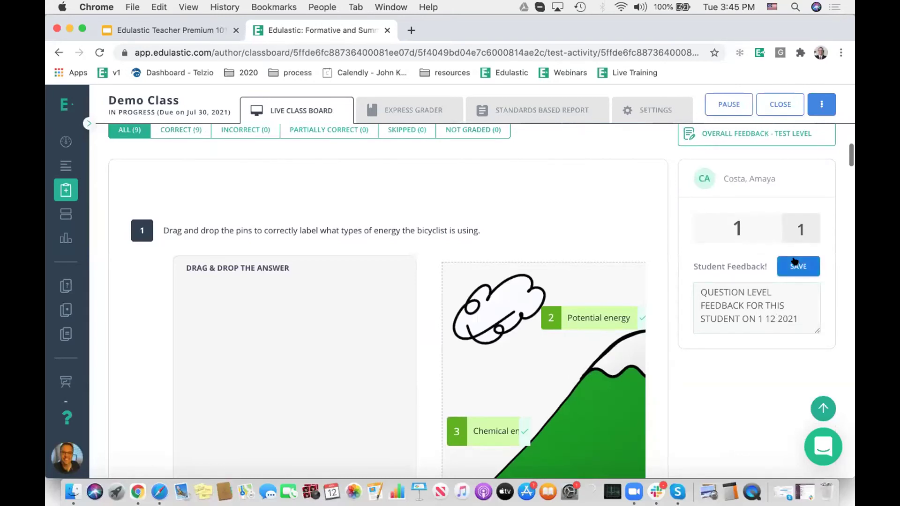
click(746, 220)
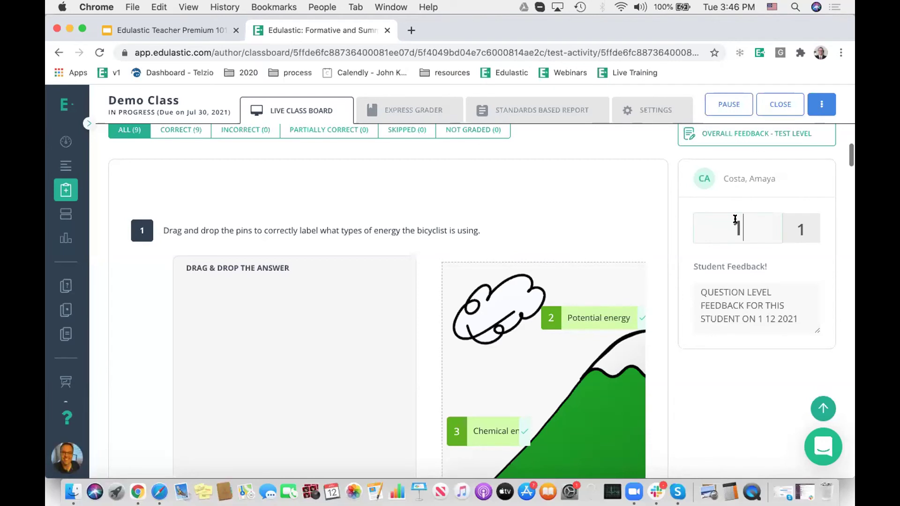
key(BackSpace)
text(0.9)
click(764, 196)
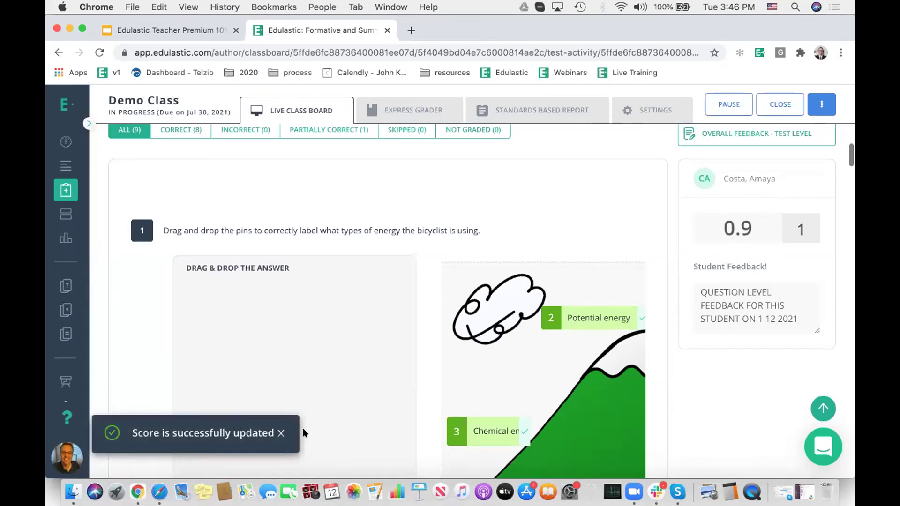
scroll(386, 348, up, 1)
scroll(387, 352, up, 5)
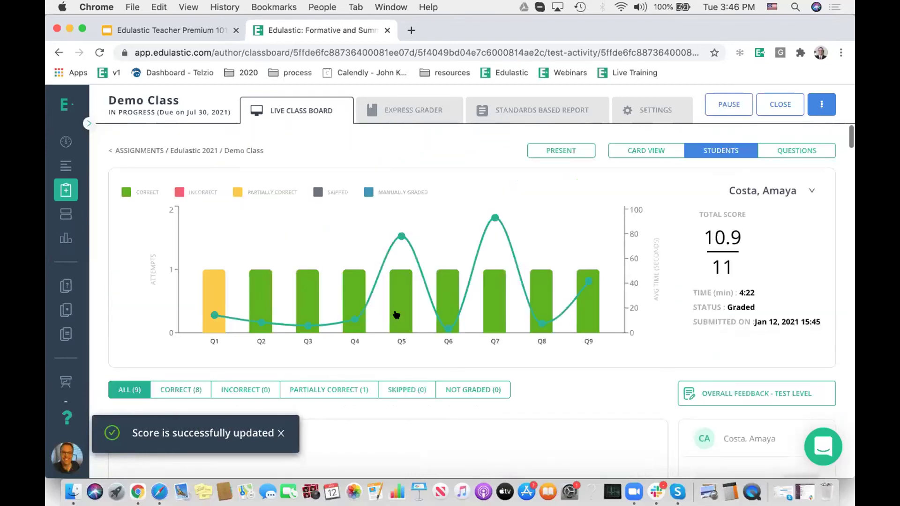
Step: Reload the student's grades report in the student window
click(160, 483)
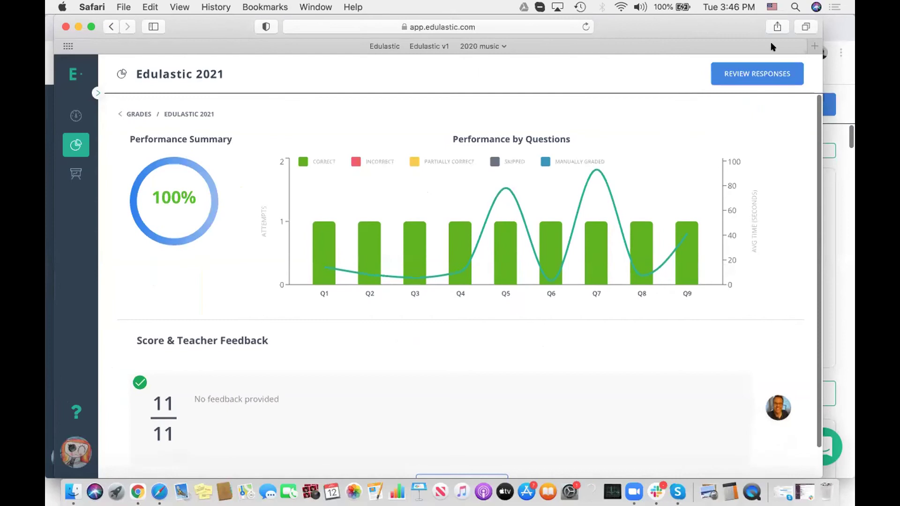
drag(738, 39, 738, 109)
click(585, 111)
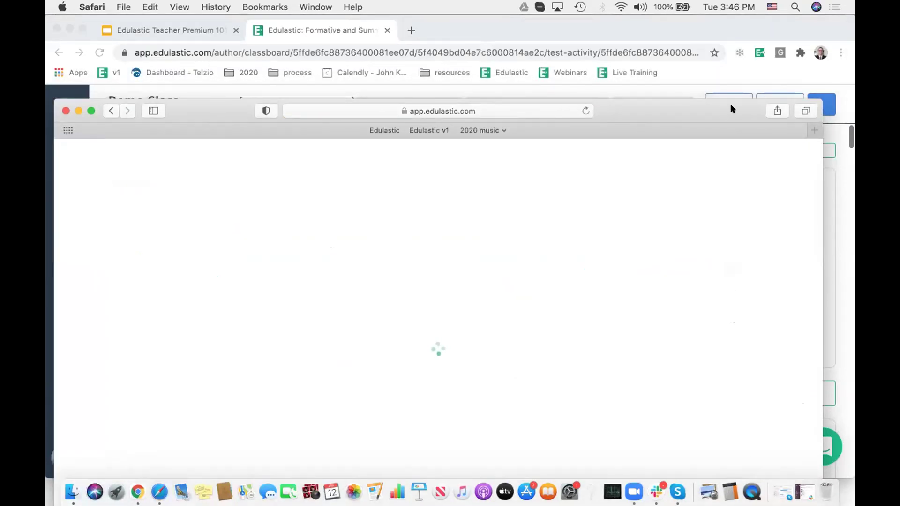
drag(731, 108, 735, 88)
drag(747, 57, 745, 14)
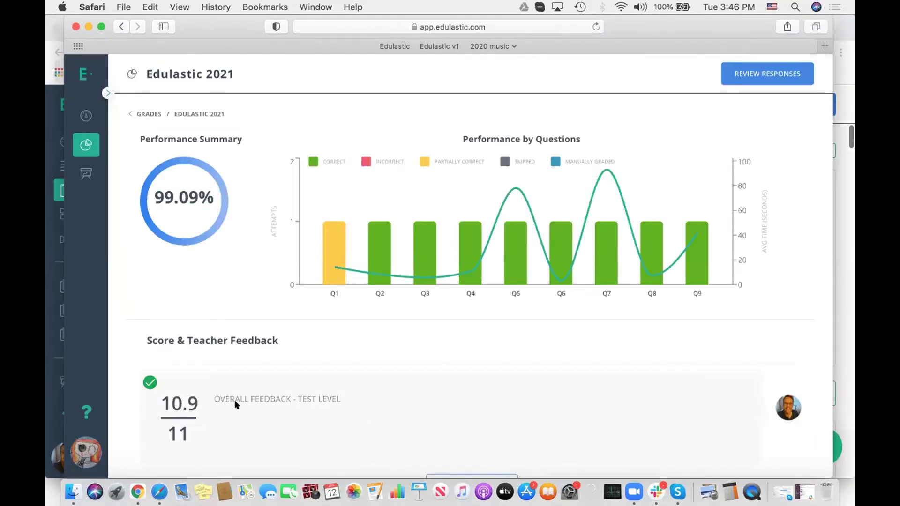
scroll(244, 407, up, 5)
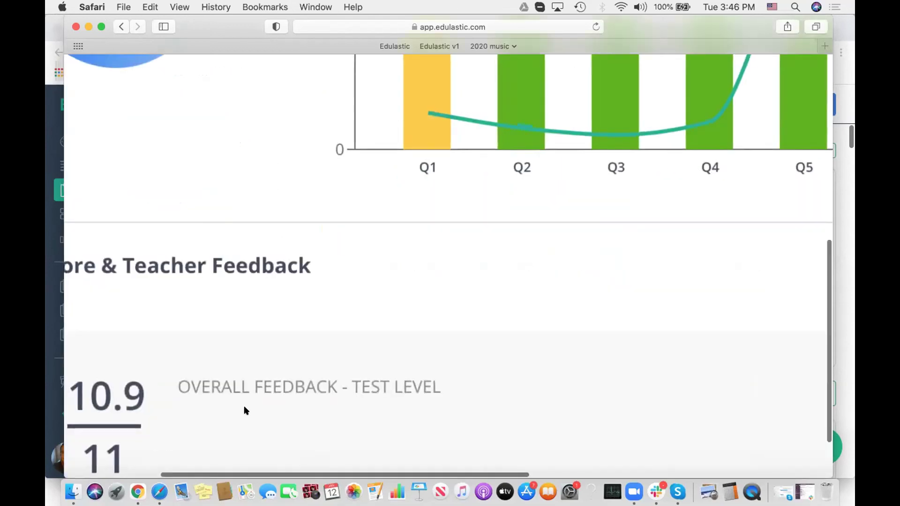
scroll(243, 411, down, 5)
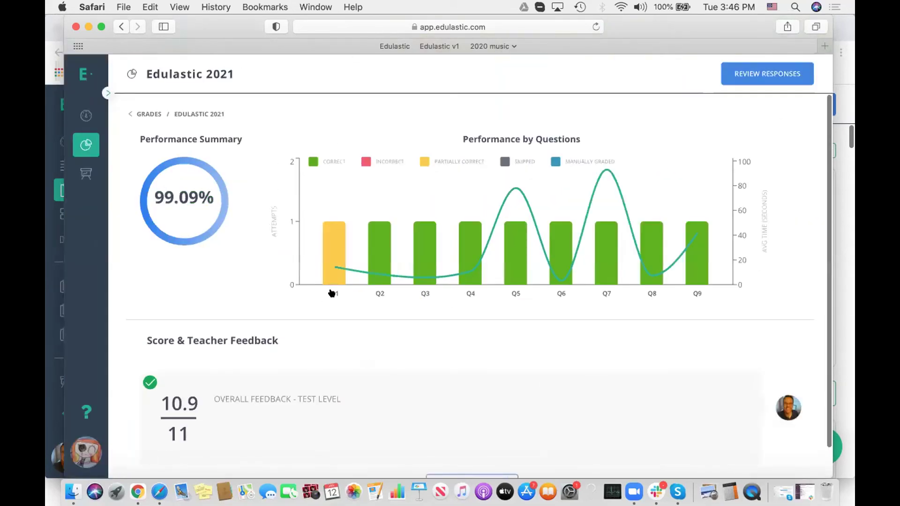
Step: Review Q1's correct answer and teacher feedback, then go back to Assignments
click(325, 249)
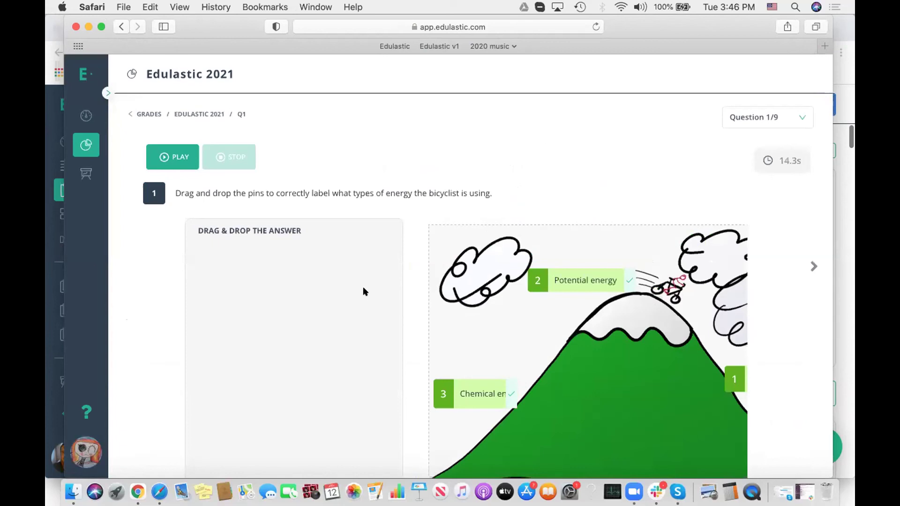
scroll(401, 294, down, 10)
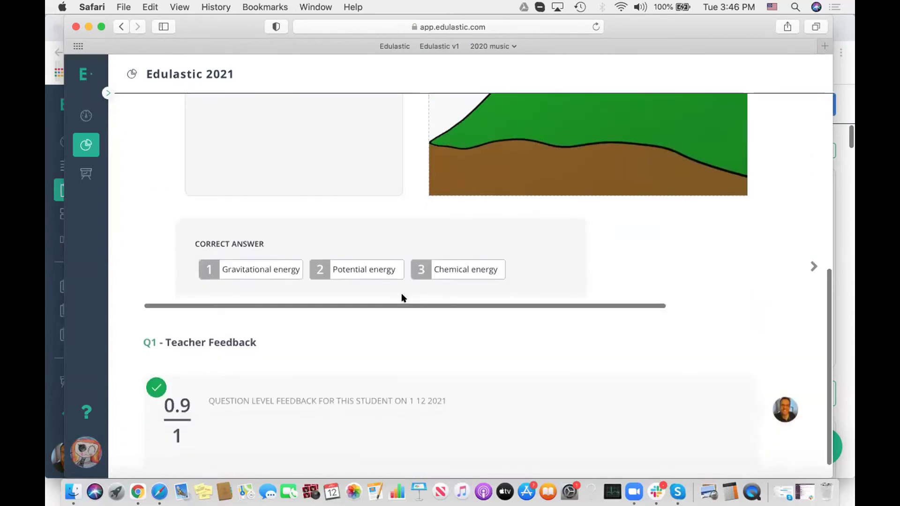
scroll(243, 375, up, 3)
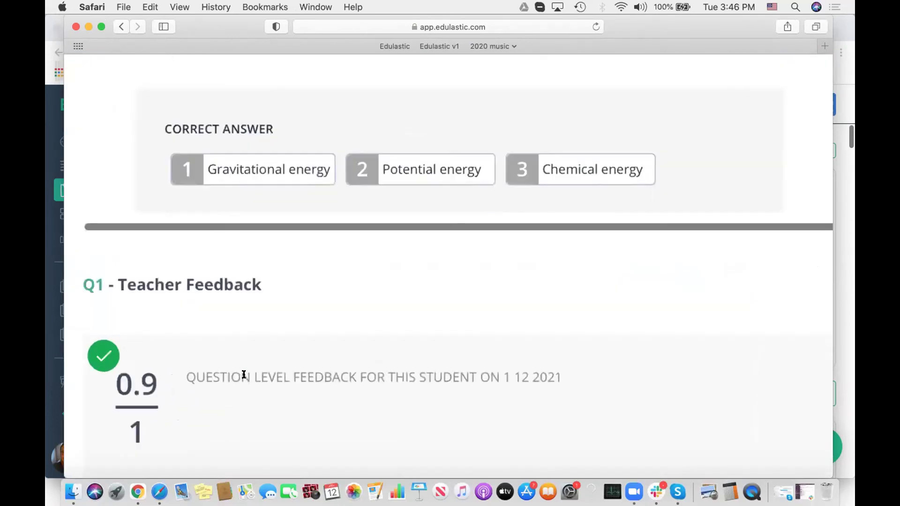
scroll(243, 375, up, 2)
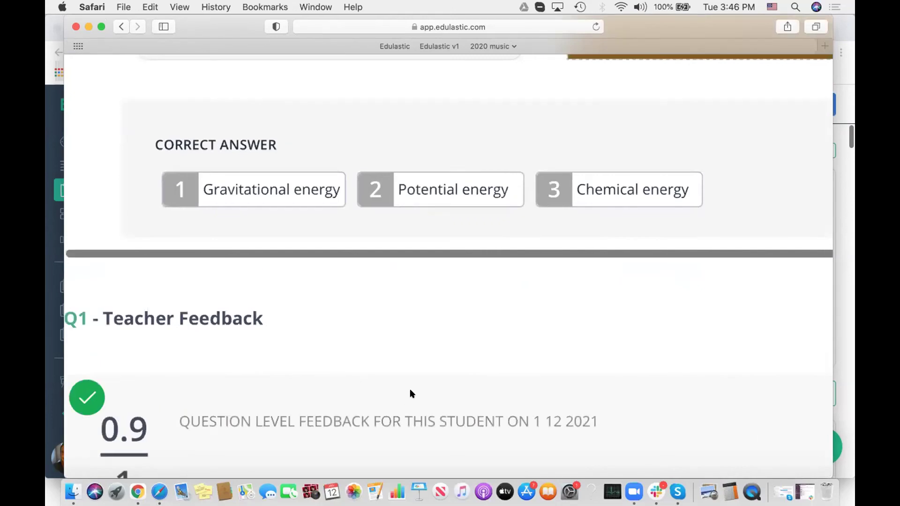
scroll(410, 394, down, 5)
scroll(450, 249, up, 10)
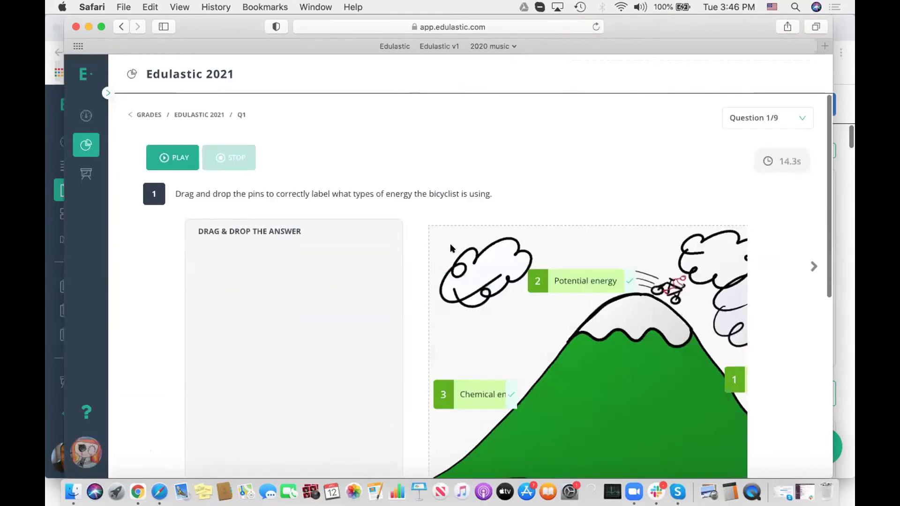
click(85, 116)
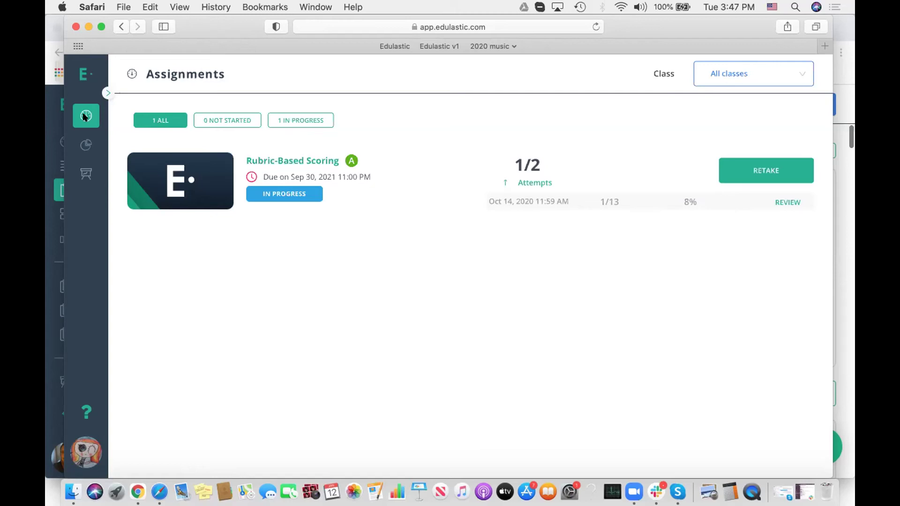
Step: Switch back to the teacher's Live Class Board showing the student's 10.9/11 submission
key(super+Tab)
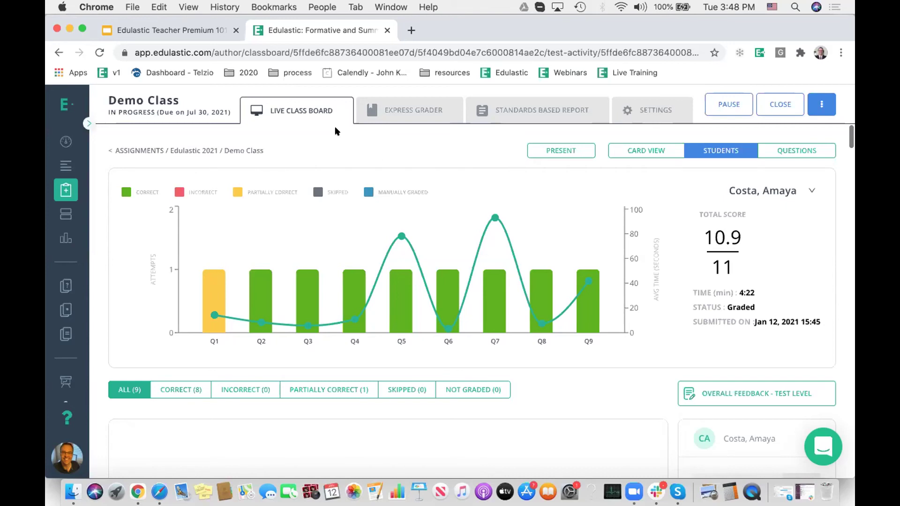
Step: Open the Item Bank library listing all 517074 items from the expanded sidebar
click(88, 124)
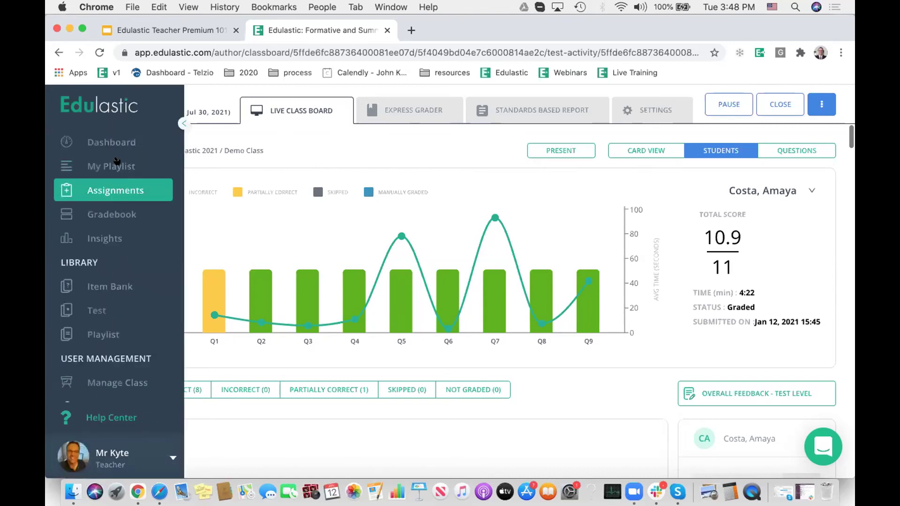
click(106, 287)
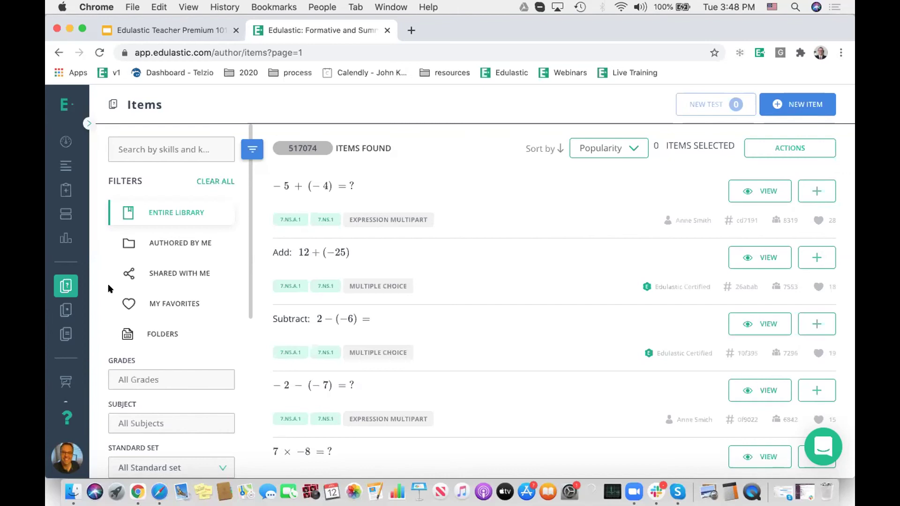
click(141, 150)
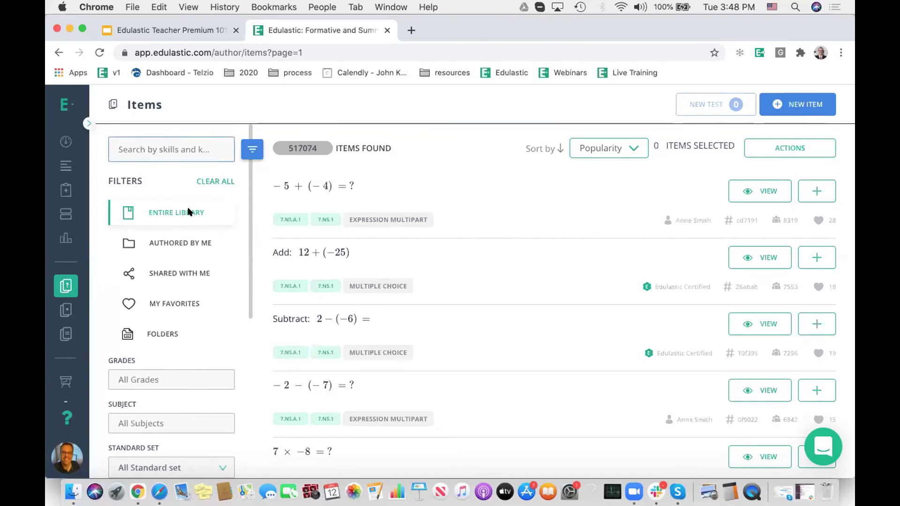
Step: Scroll through the Item Bank filters, then return to the teacher Dashboard's My Classes
scroll(189, 212, down, 5)
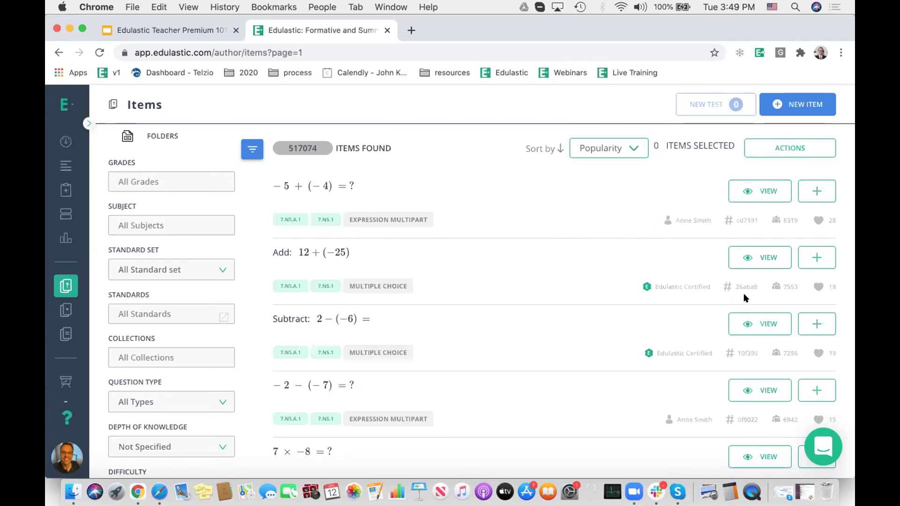
scroll(498, 272, up, 1)
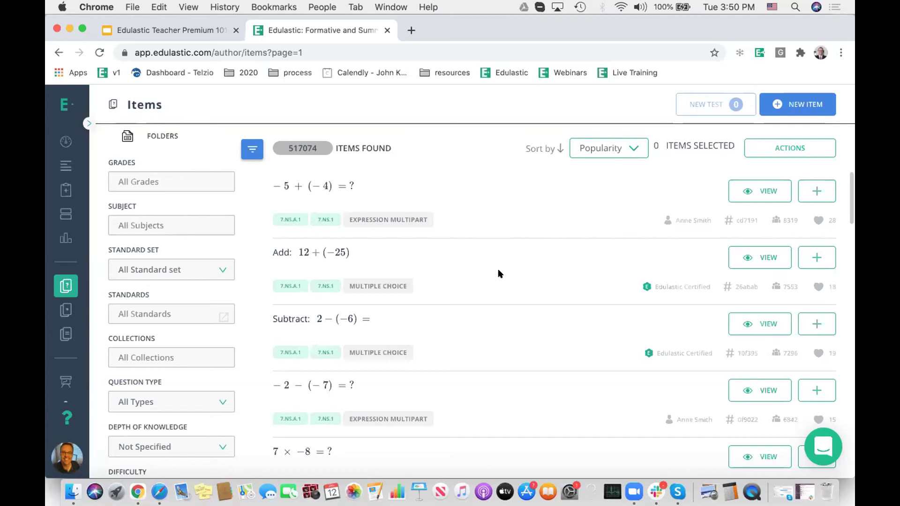
click(62, 139)
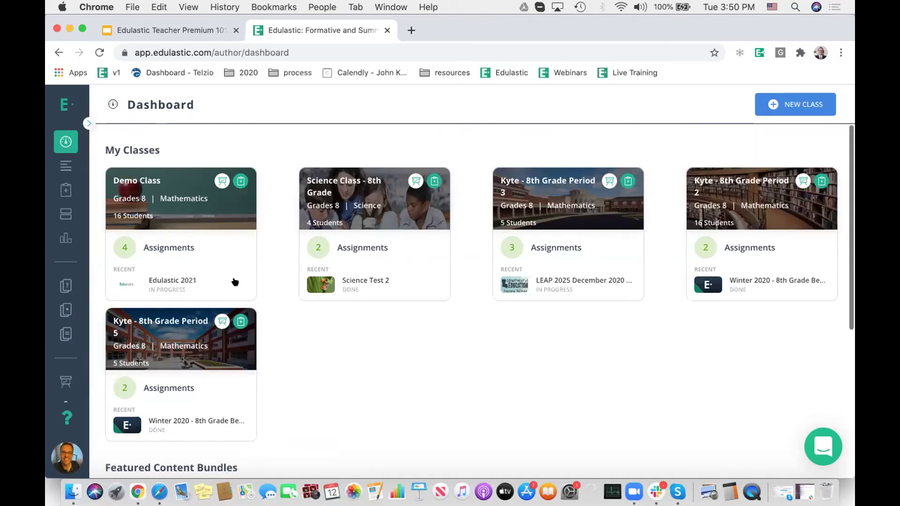
Step: Open the Live Class Board for Demo Class's Edulastic 2021 assignment
click(165, 244)
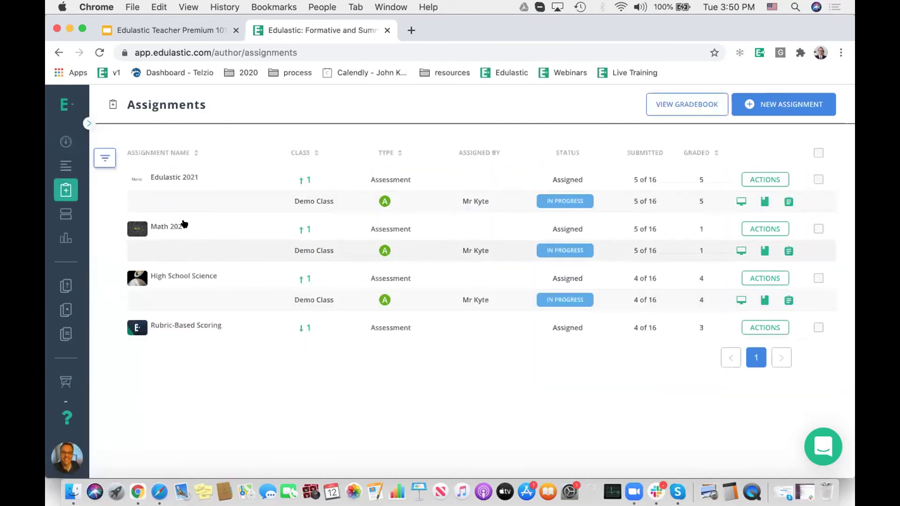
click(737, 200)
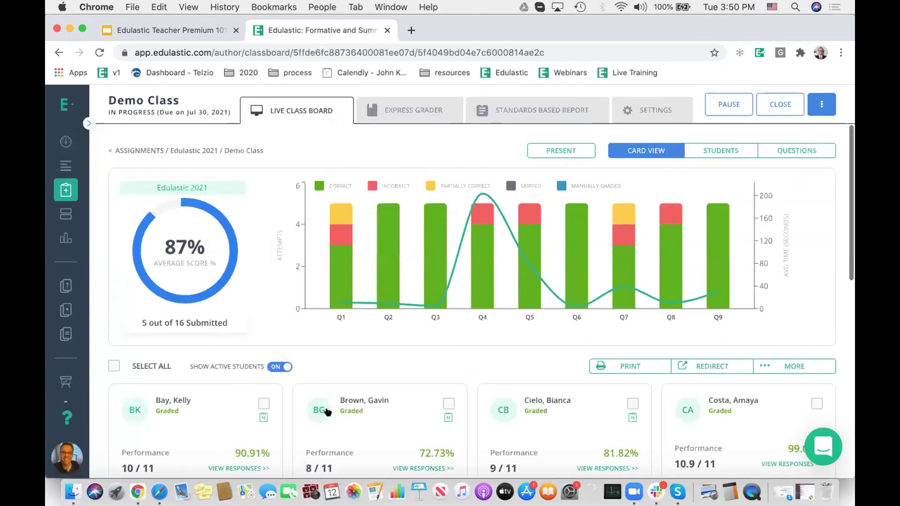
click(160, 491)
click(88, 26)
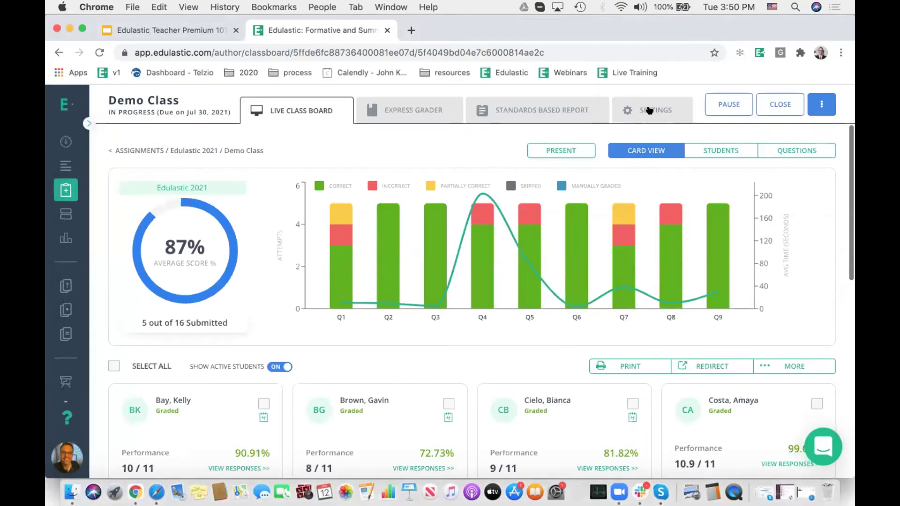
Step: Set Release Scores to 'Do not release scores or responses' and update the settings
click(655, 108)
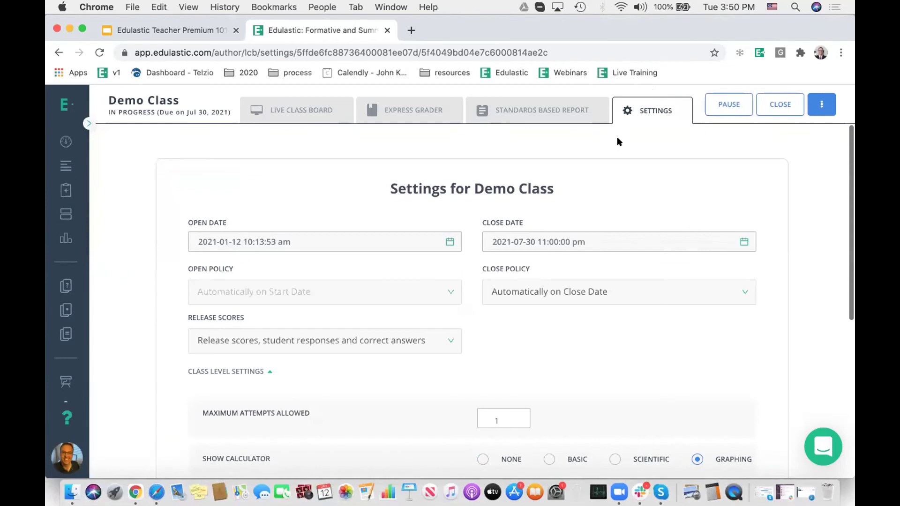
scroll(595, 157, down, 3)
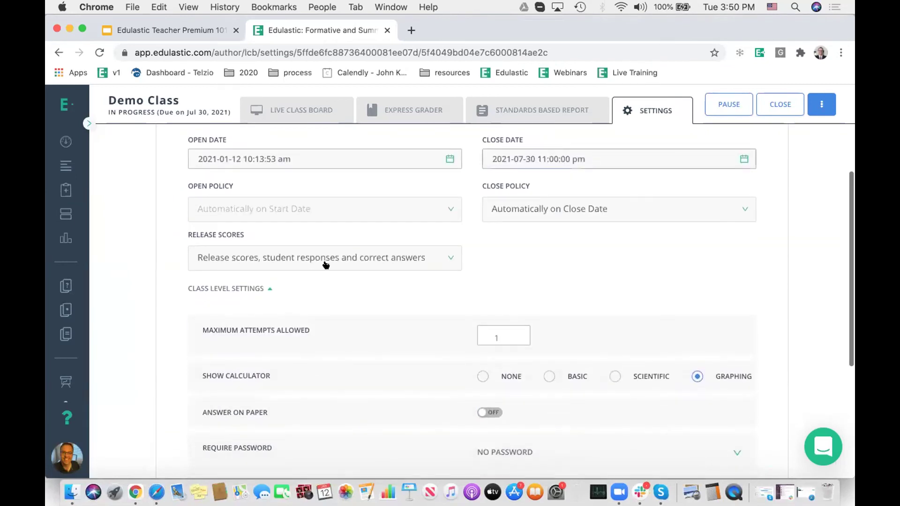
click(304, 261)
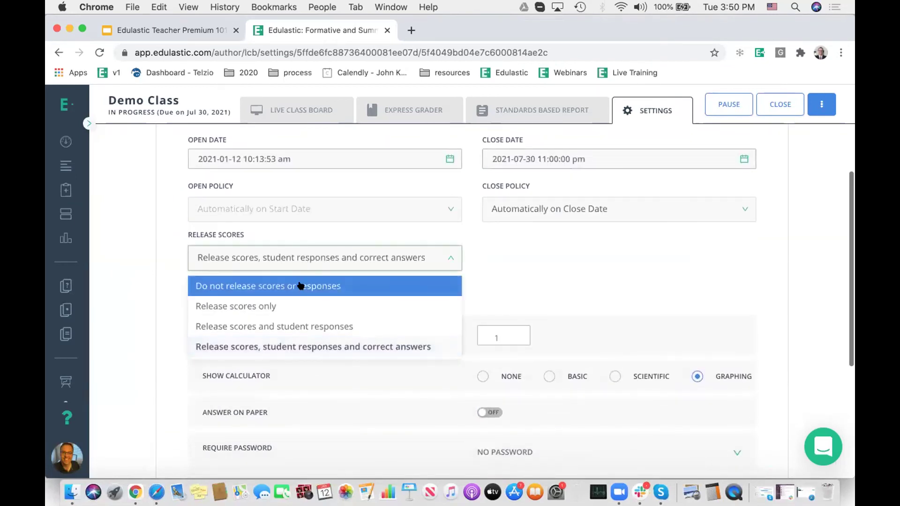
click(301, 286)
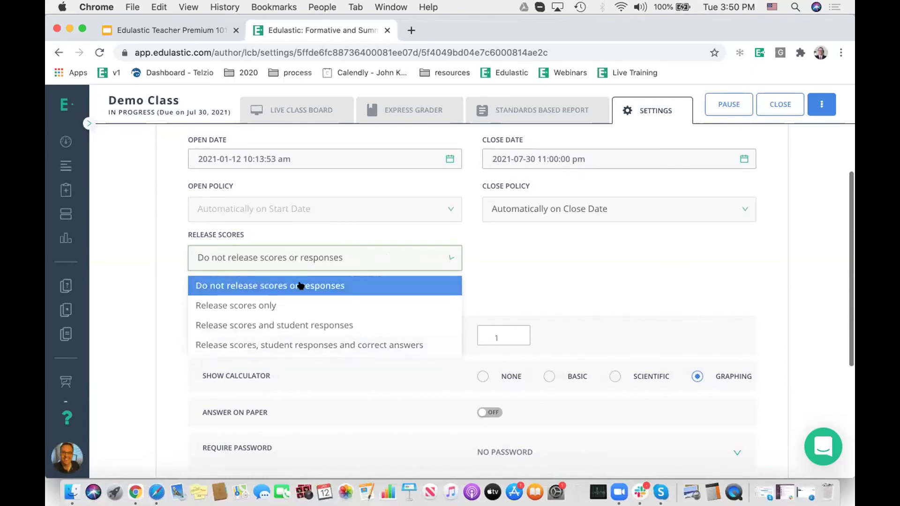
scroll(647, 228, down, 5)
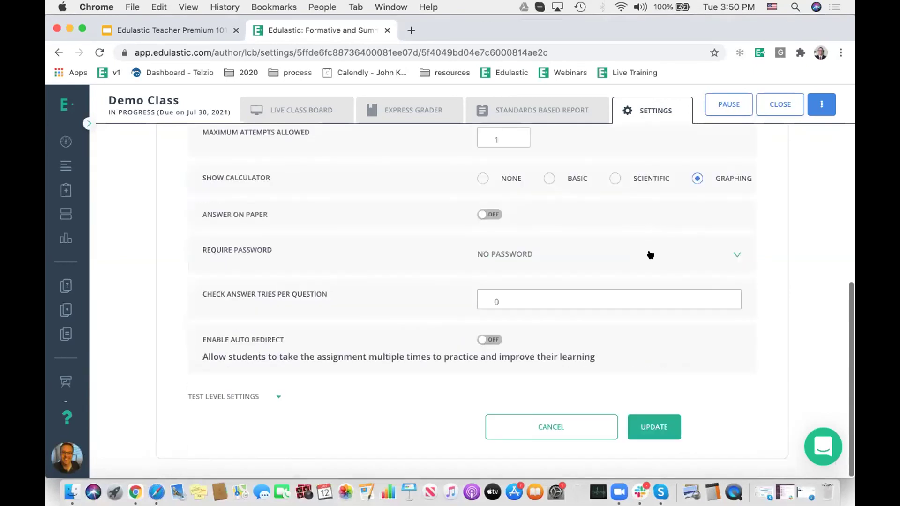
click(660, 424)
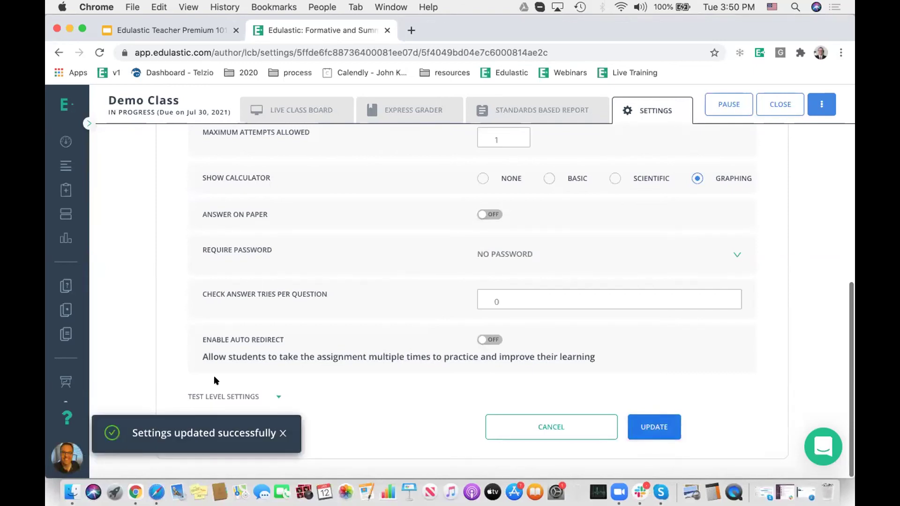
Step: Reload the student's assignments page in the student window
click(156, 492)
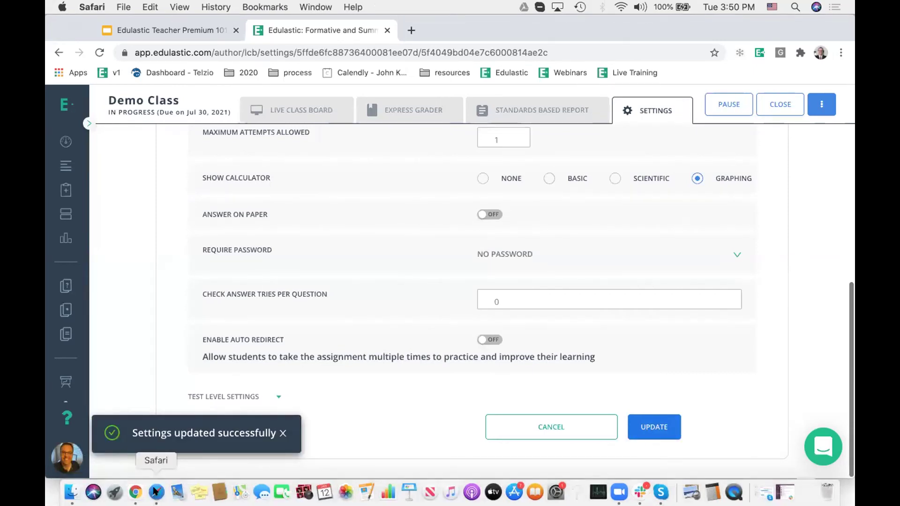
drag(718, 27, 715, 101)
click(591, 101)
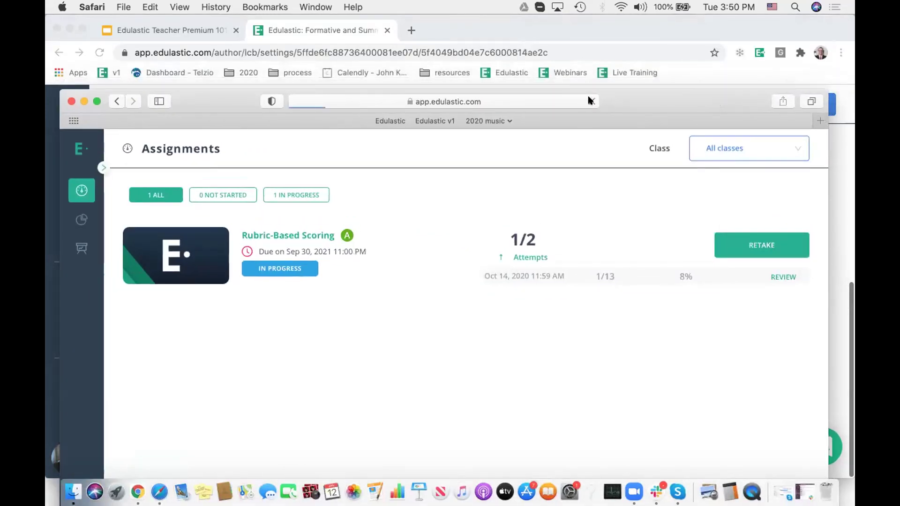
drag(739, 92, 740, 17)
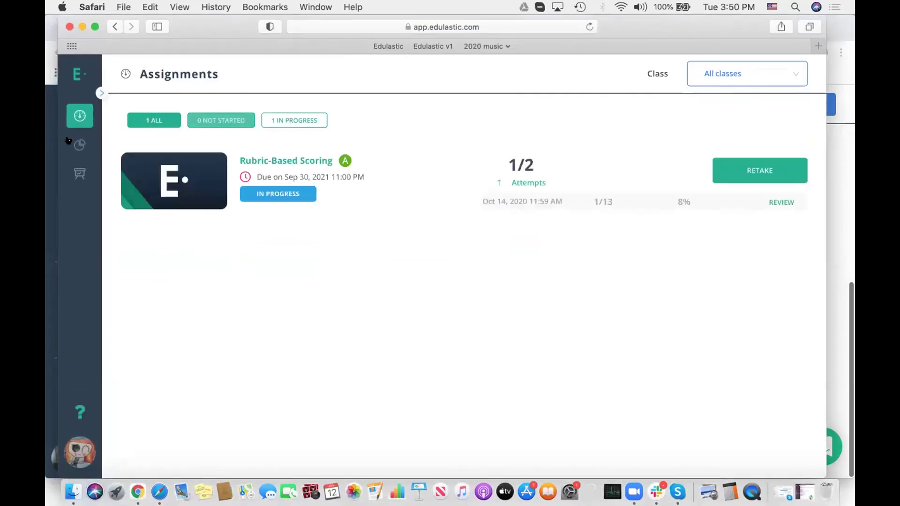
Step: Check the student's pending Edulastic 2021 review under Grades, then return to teacher settings
click(99, 93)
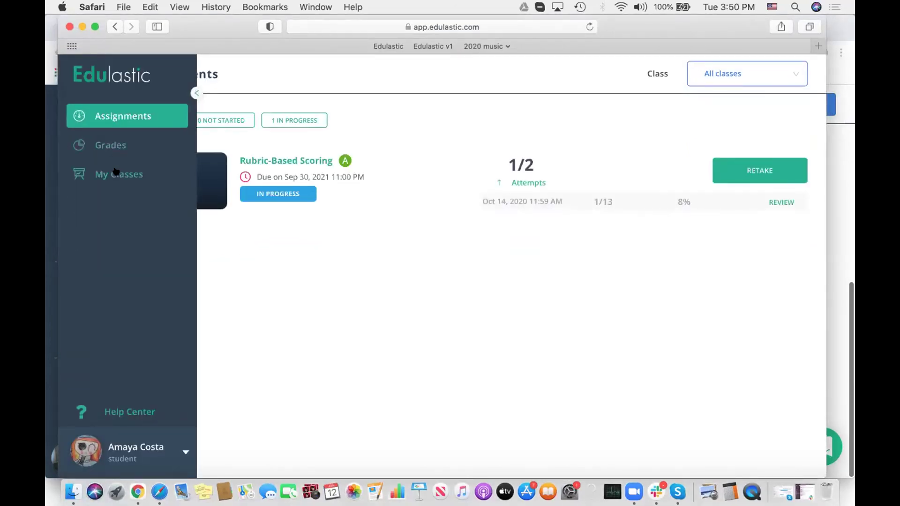
click(107, 144)
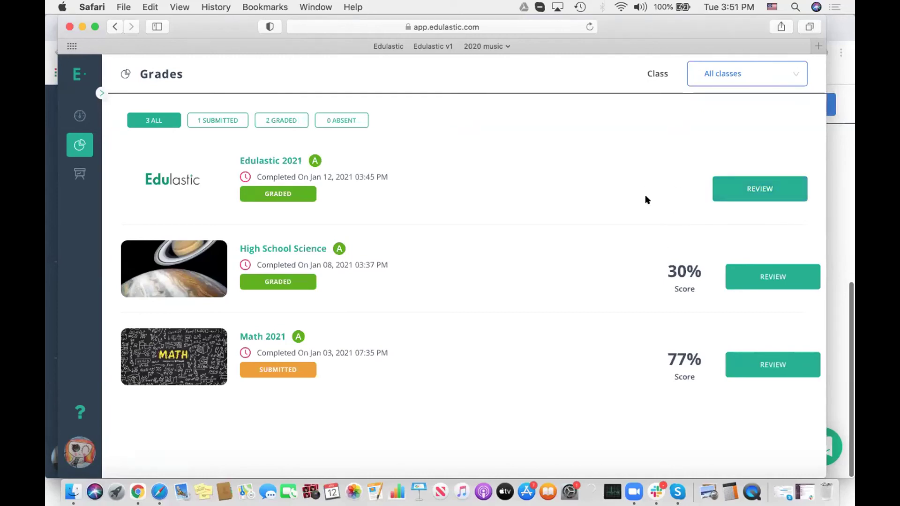
click(731, 190)
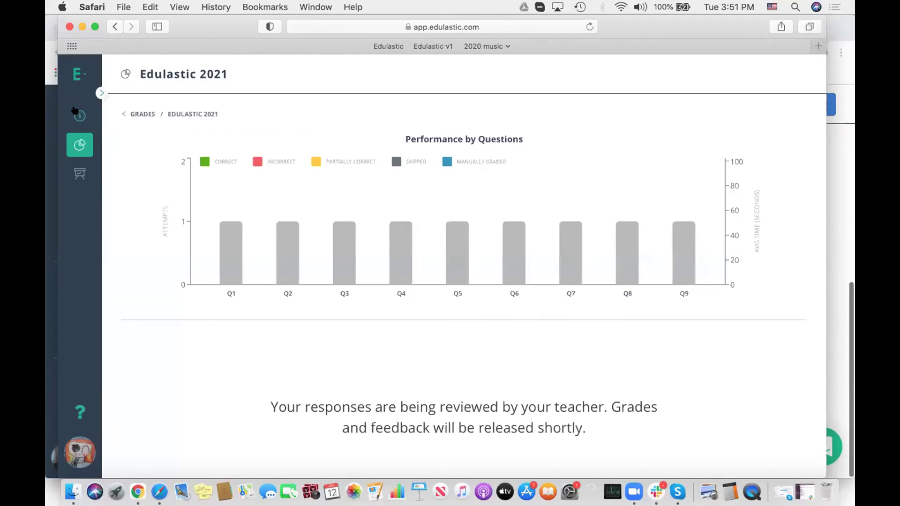
click(136, 491)
scroll(407, 298, up, 6)
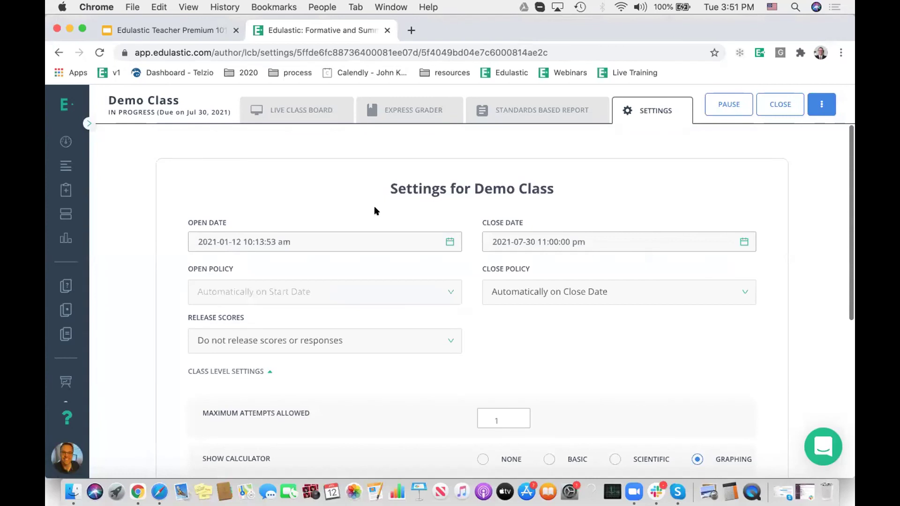
Step: Open the Demo Class Live Class Board and tick the first two student cards
click(295, 107)
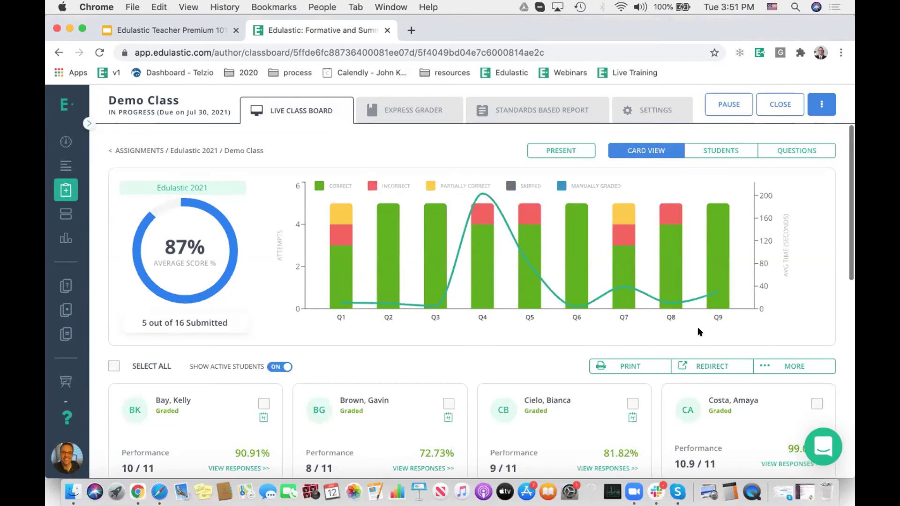
scroll(725, 317, down, 3)
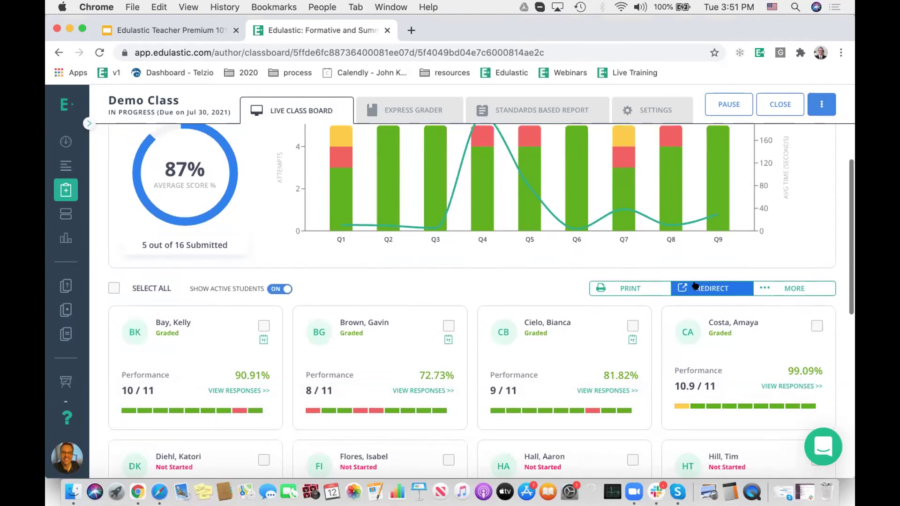
click(263, 325)
click(448, 325)
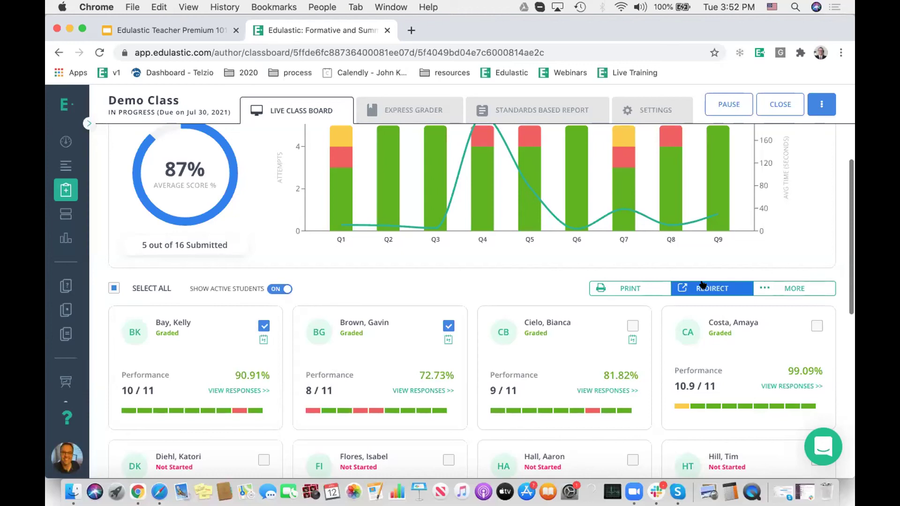
Step: Set a redirect for both students to deliver only Skipped and Wrong questions, then close it unsent
click(703, 284)
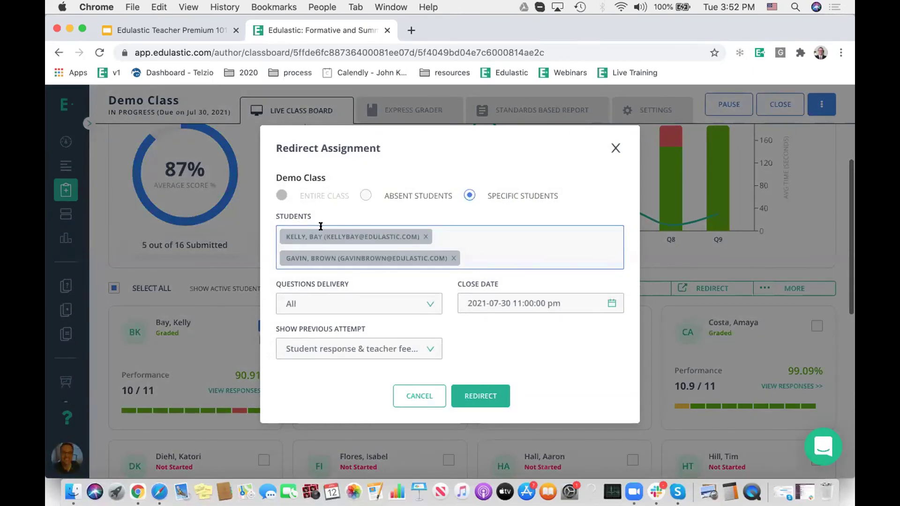
click(318, 296)
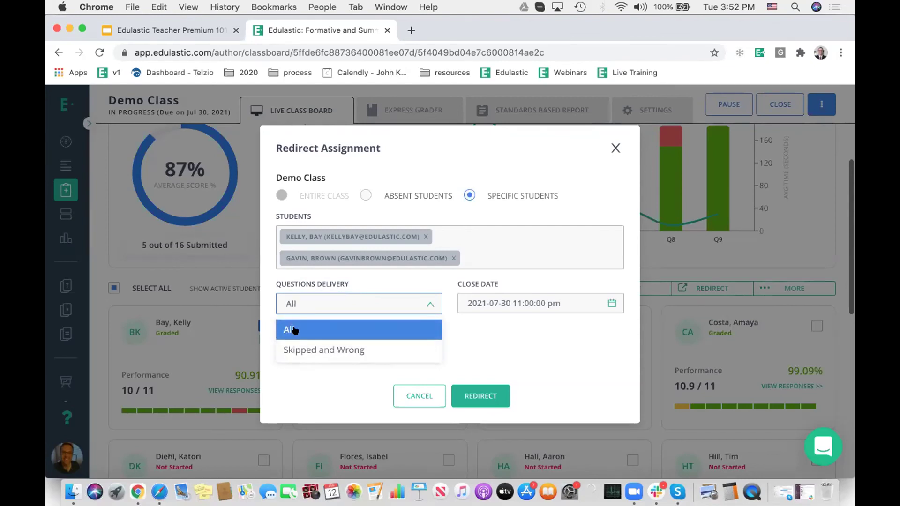
click(316, 351)
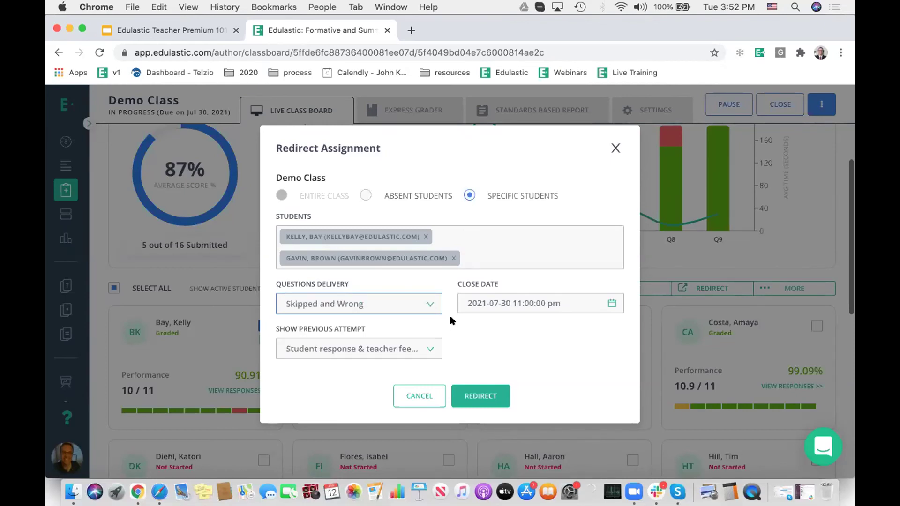
click(376, 346)
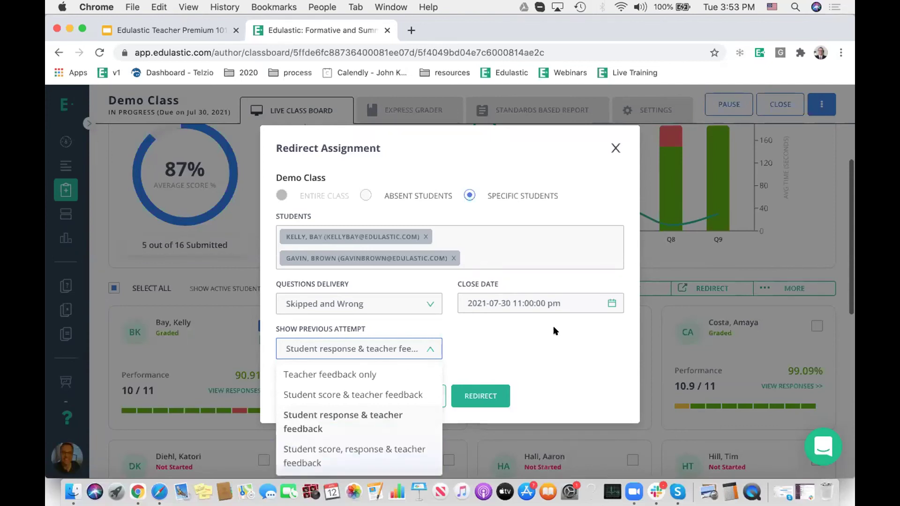
click(554, 338)
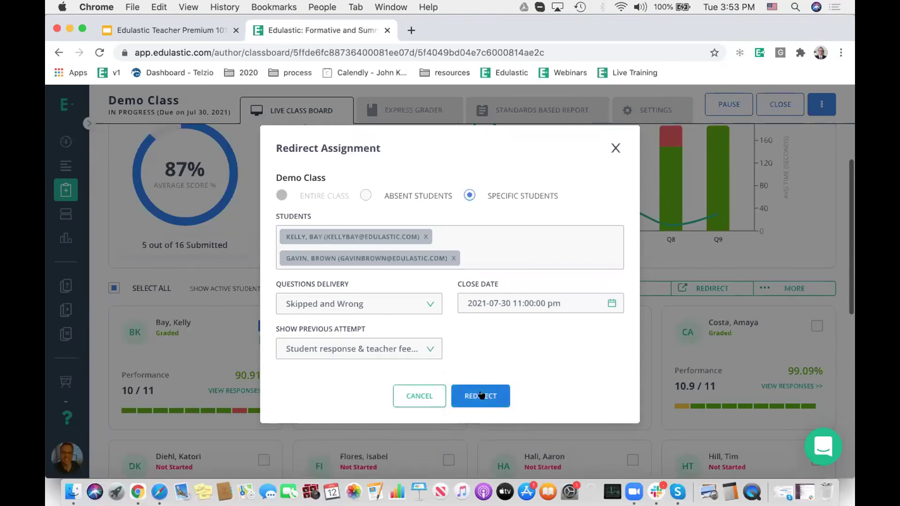
click(614, 149)
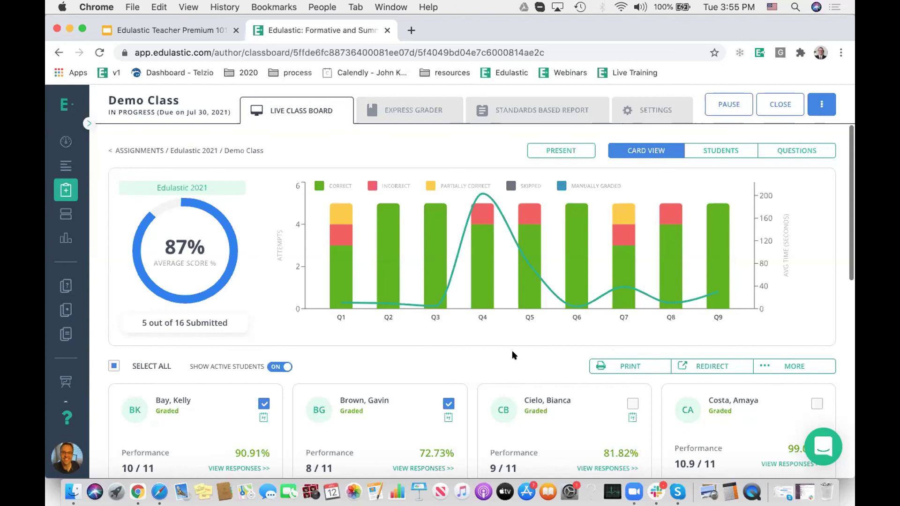
Step: Go via the Dashboard to the Bell Ringers playlist with the sidebar expanded
click(65, 141)
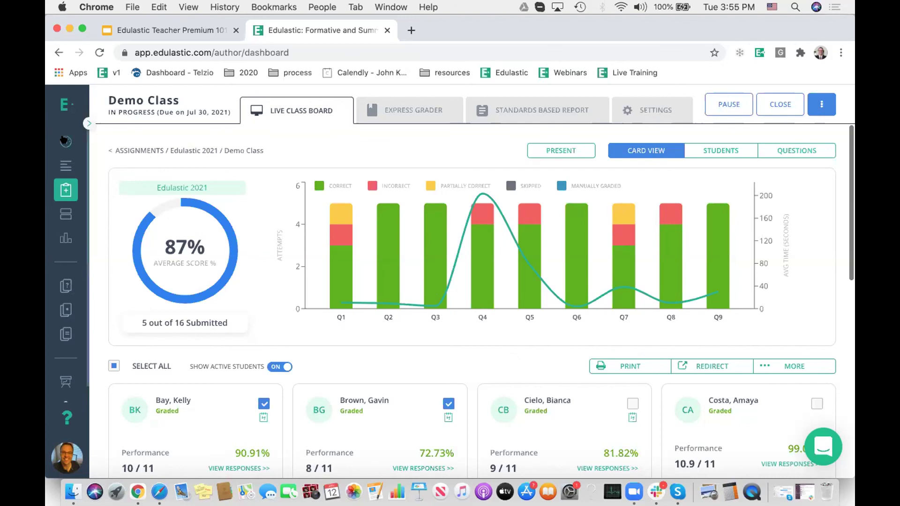
click(63, 164)
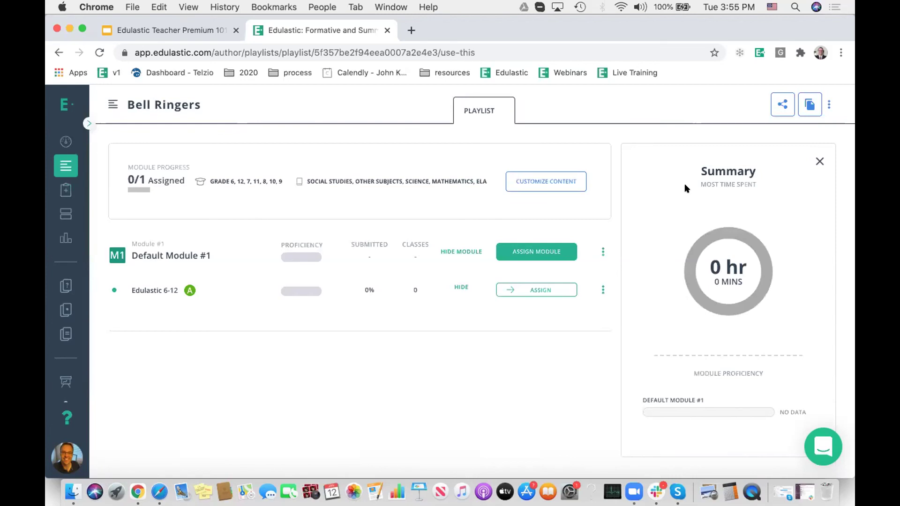
mouse_move(97, 149)
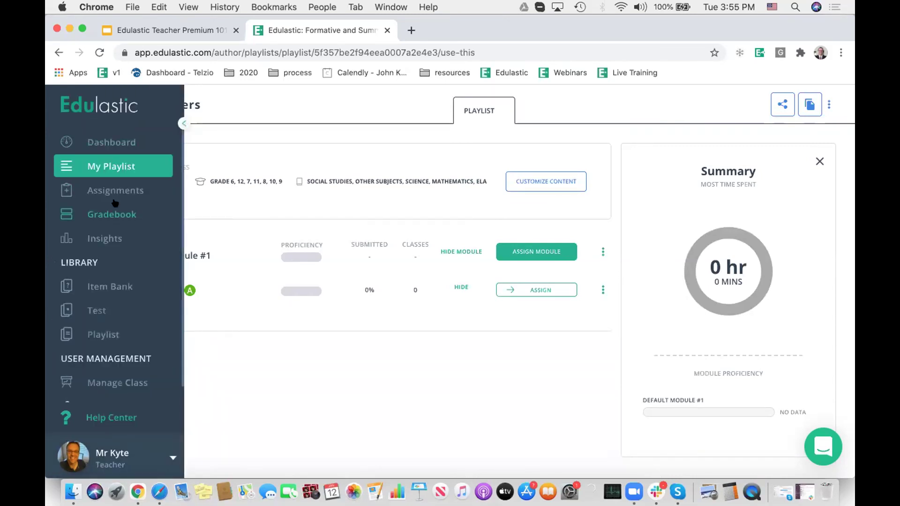
Step: Visit Assignments, New Assignment and the assessment library twice, returning to the Dashboard each time
click(118, 191)
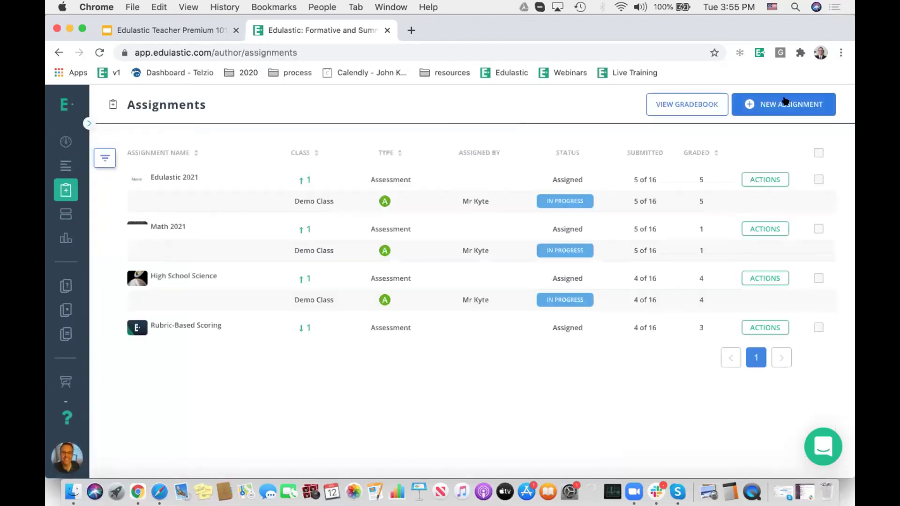
click(787, 101)
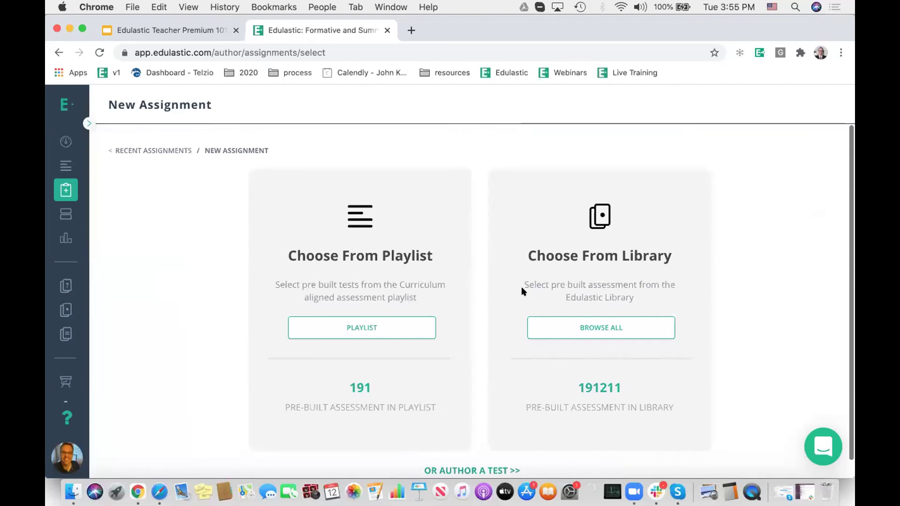
click(580, 329)
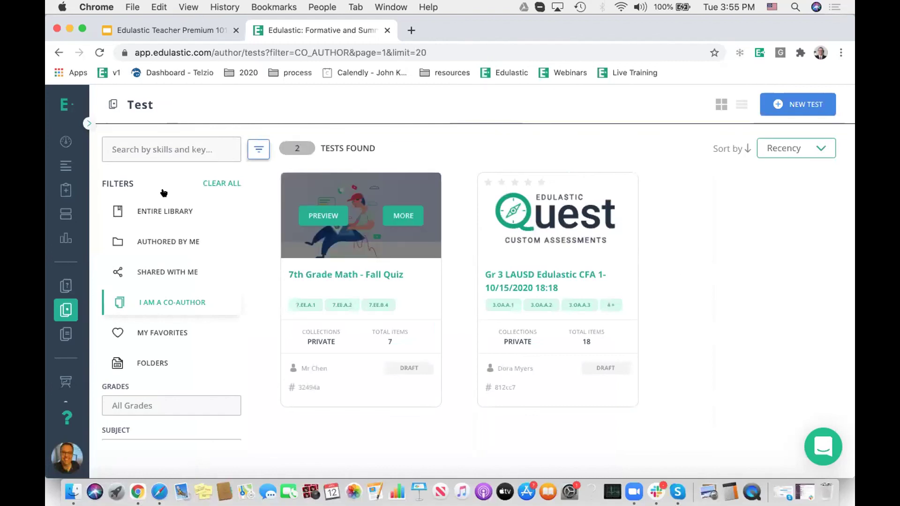
click(66, 141)
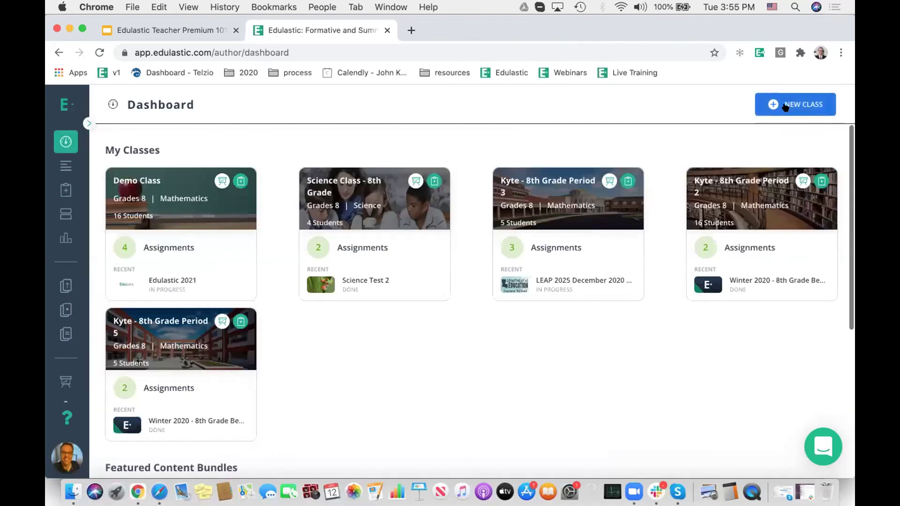
click(364, 242)
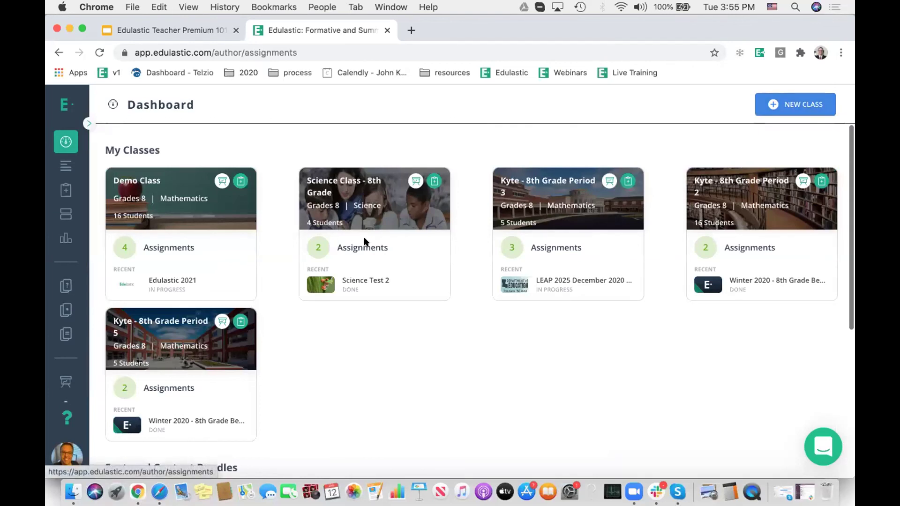
click(780, 102)
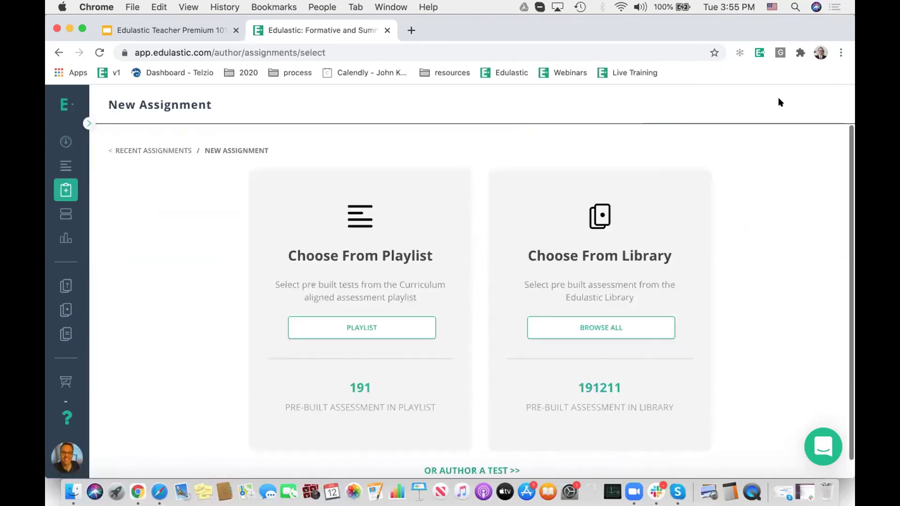
click(590, 331)
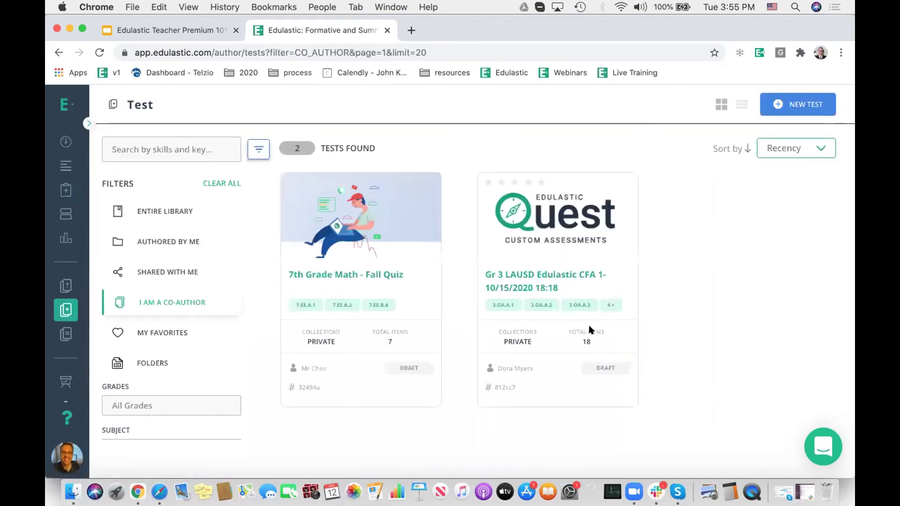
click(87, 122)
click(87, 141)
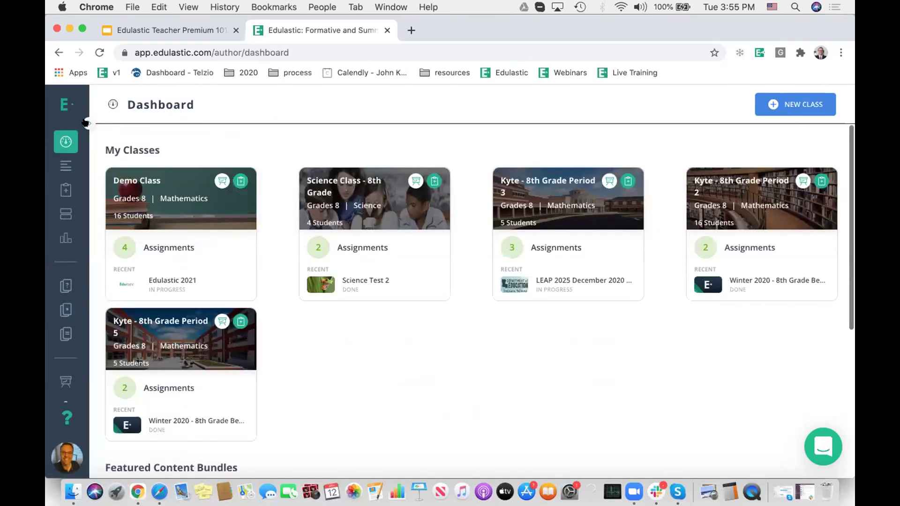
Step: Open the Test library from the expanded sidebar and start a New Test
click(87, 122)
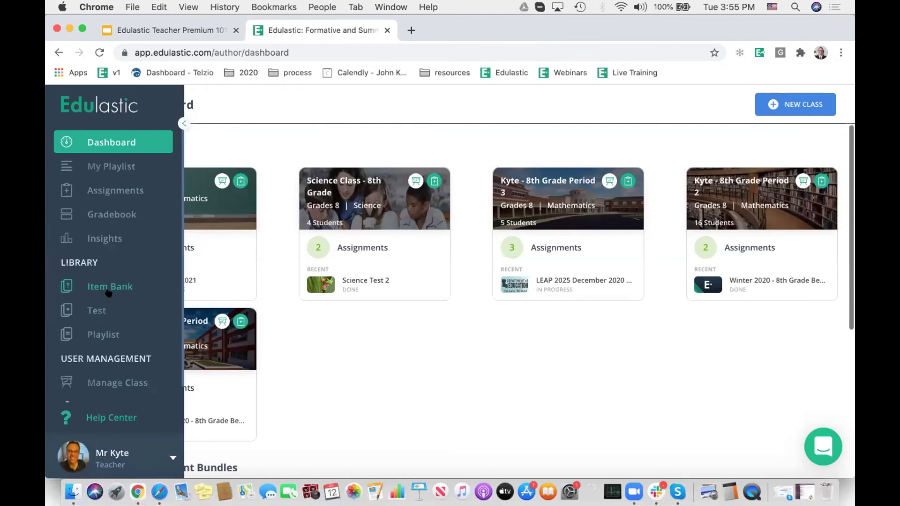
click(93, 309)
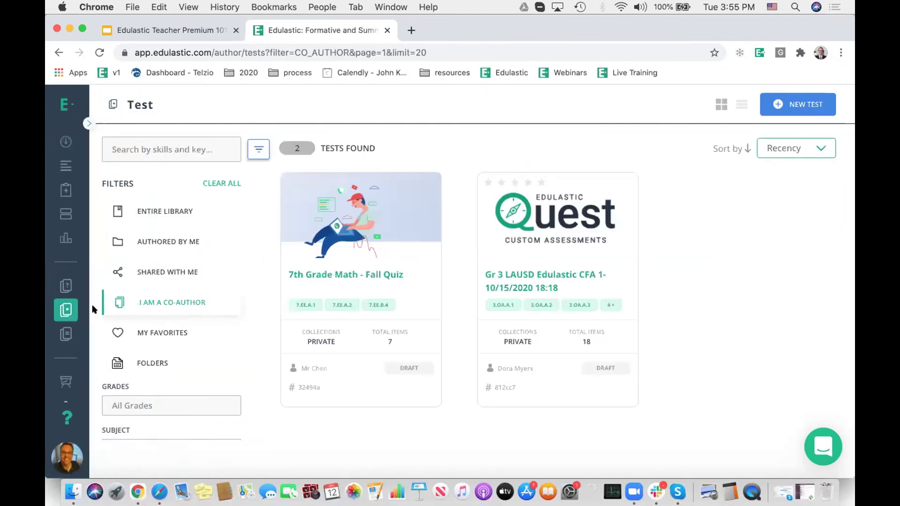
click(769, 105)
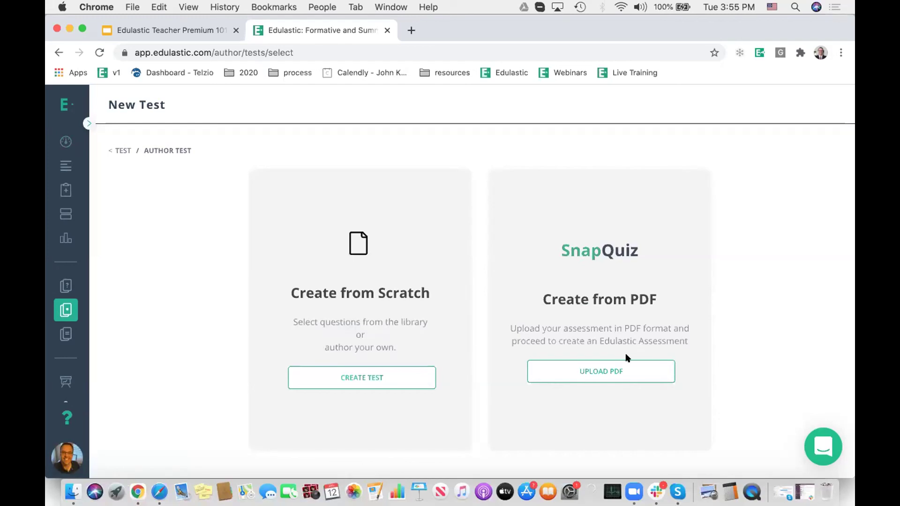
Step: Create the test from PDF by uploading PDF.pdf from the TEI folder
click(608, 365)
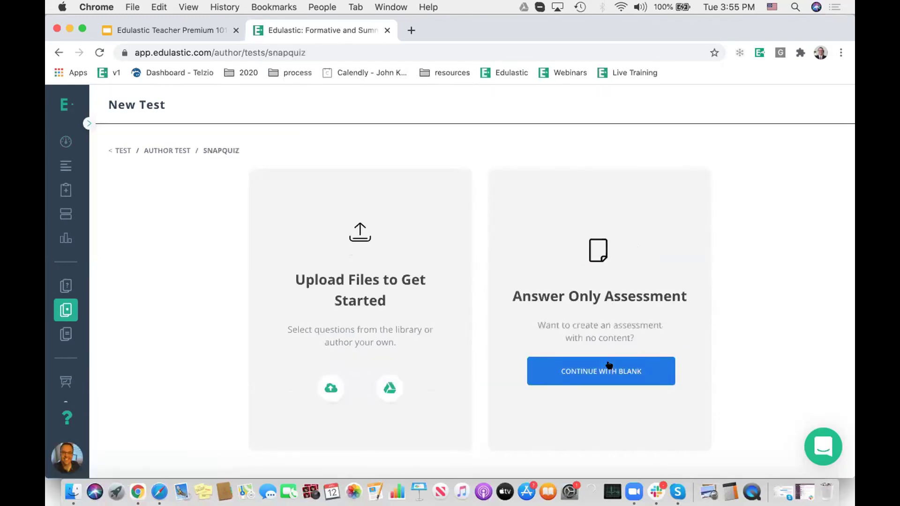
click(326, 385)
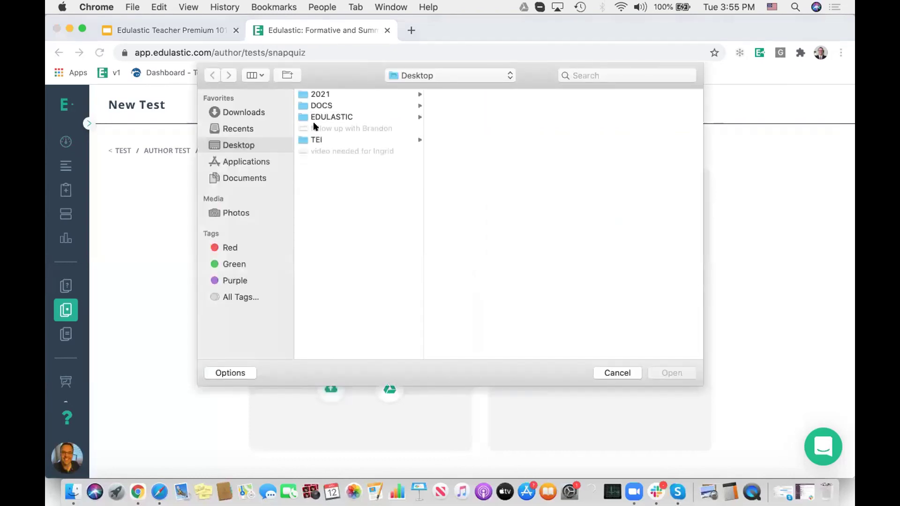
click(310, 140)
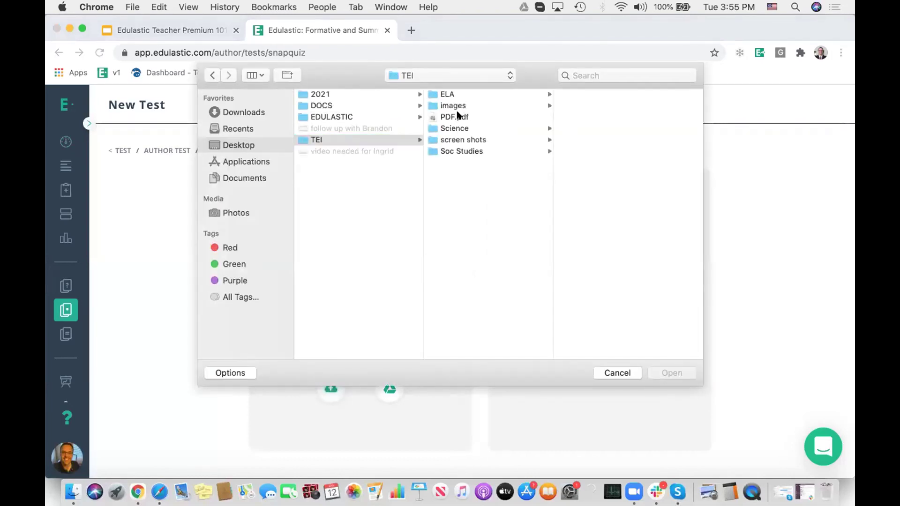
click(457, 116)
click(675, 373)
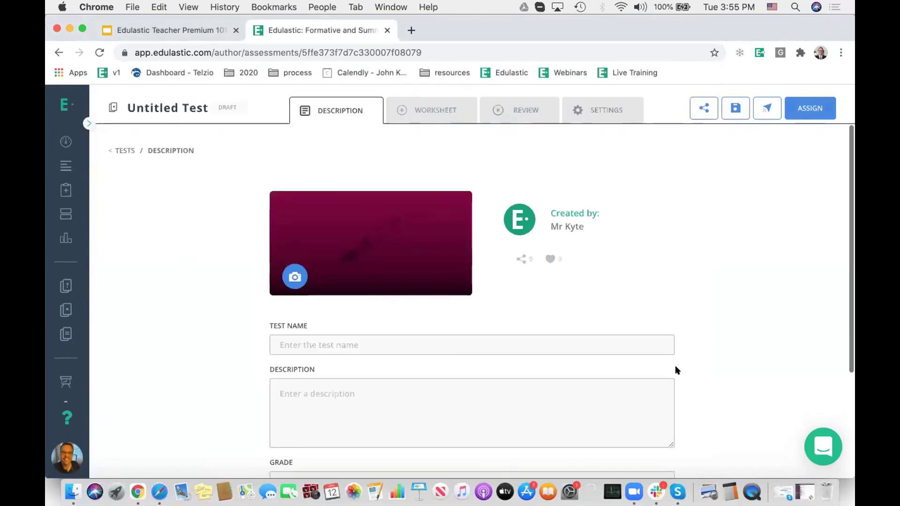
Step: Name the test 'PDF TEST' and scroll through the 3rd Grade Math Test worksheet
click(368, 344)
text(P)
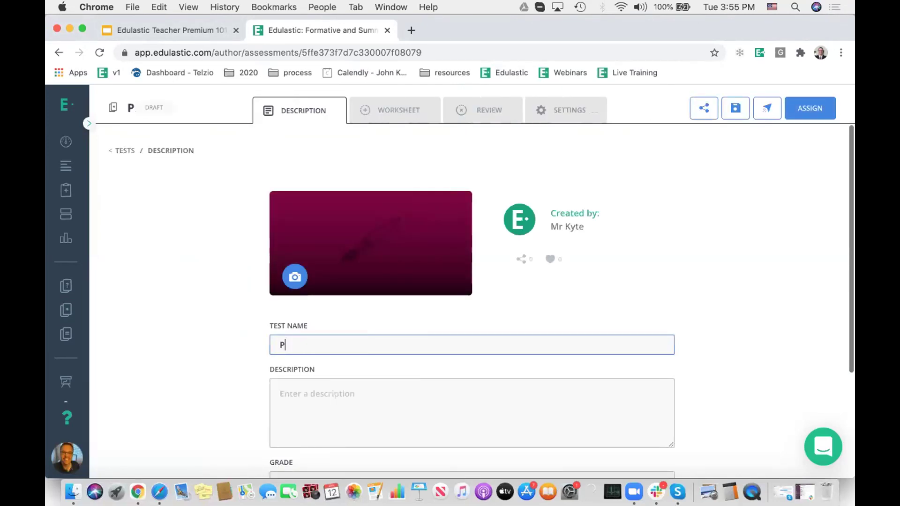
text(DF TEST)
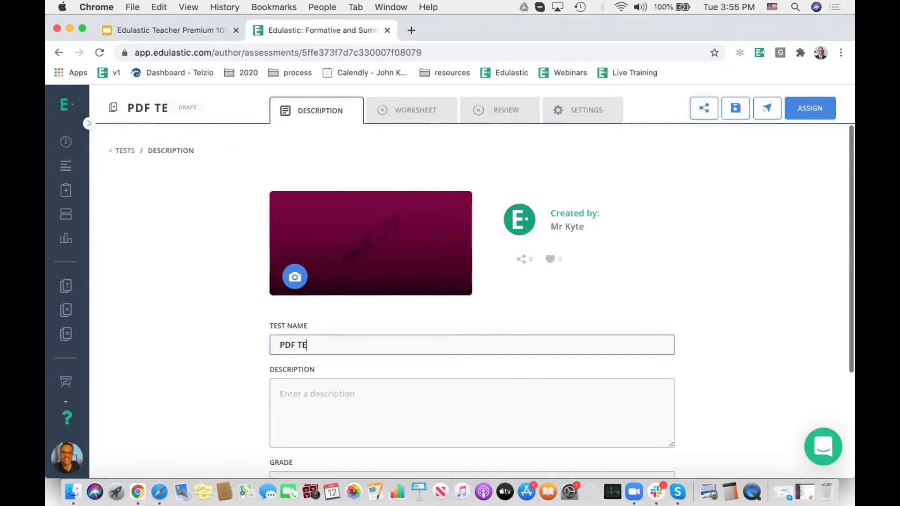
click(425, 110)
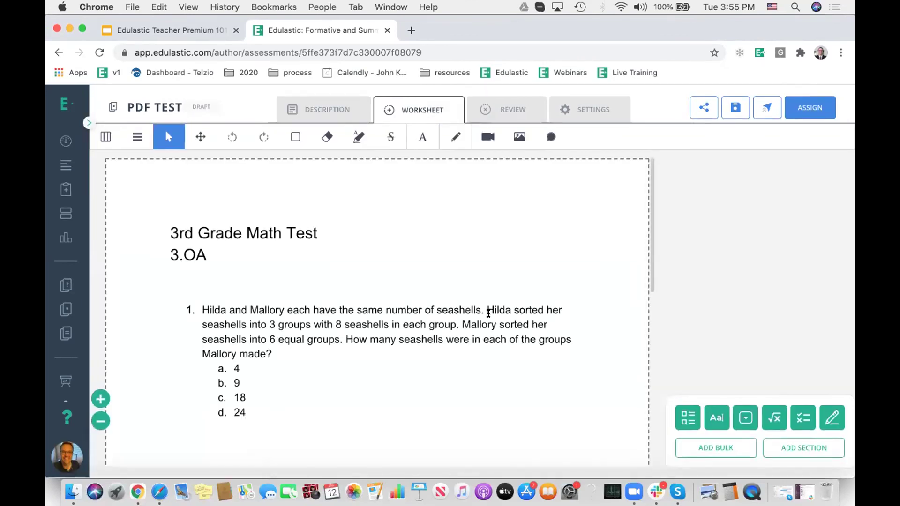
scroll(488, 319, down, 5)
scroll(488, 318, down, 5)
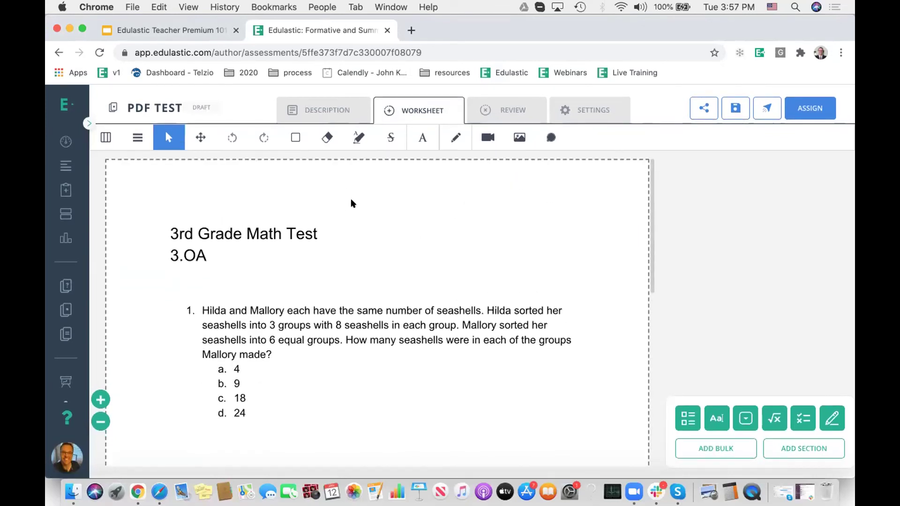
scroll(504, 302, down, 1)
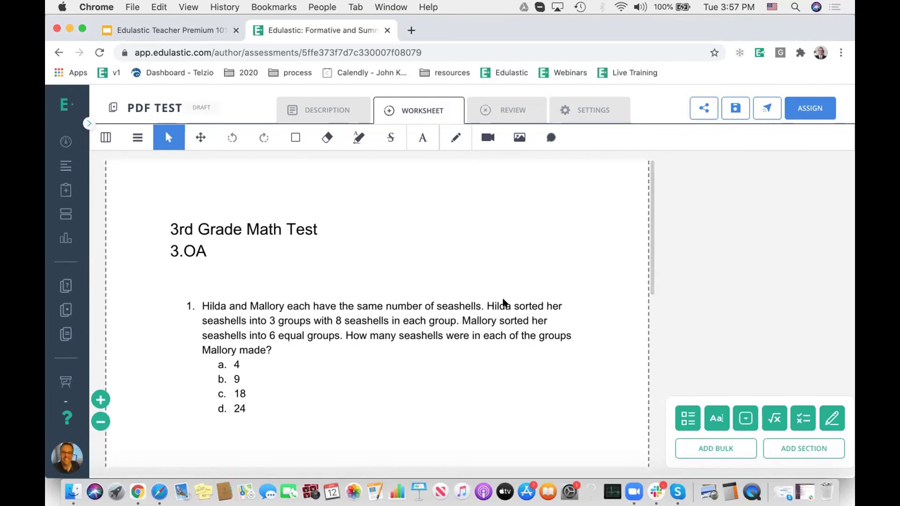
scroll(504, 302, down, 2)
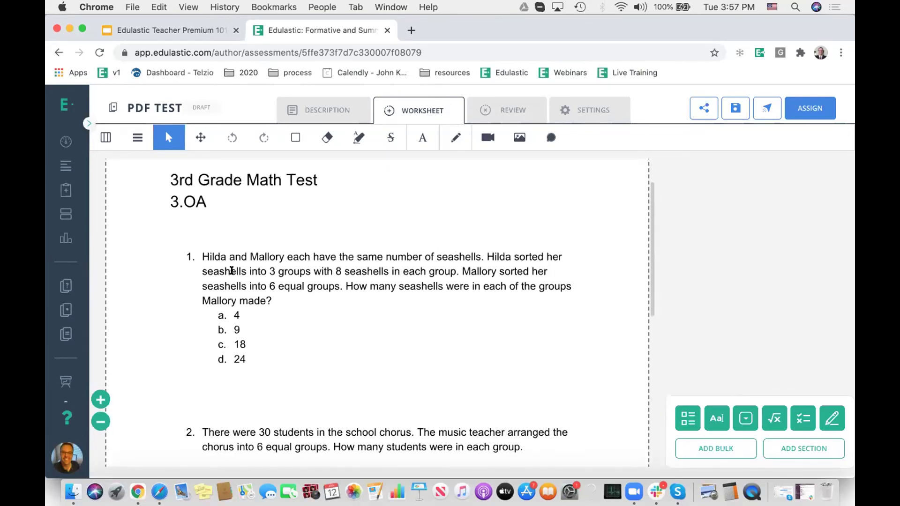
Step: Add question 1 as multiple choice with answer options A, B, C and D
click(688, 414)
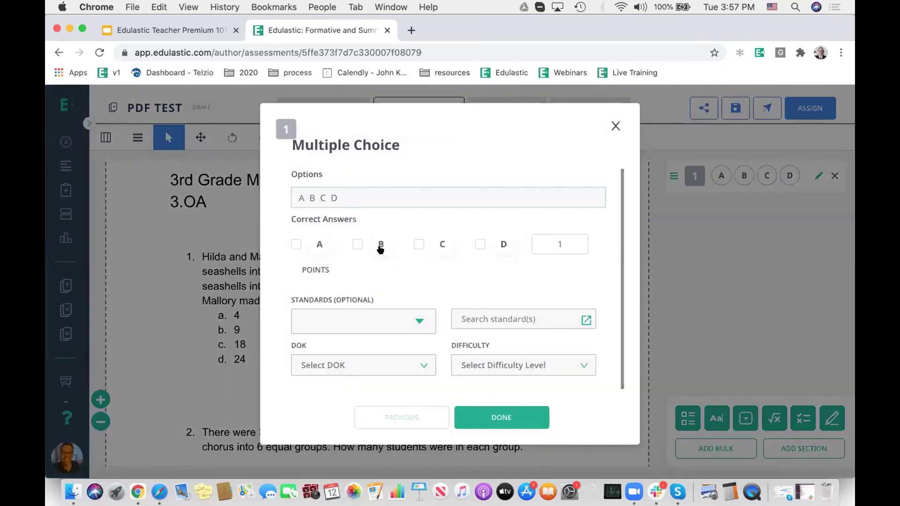
click(359, 193)
text(EFG)
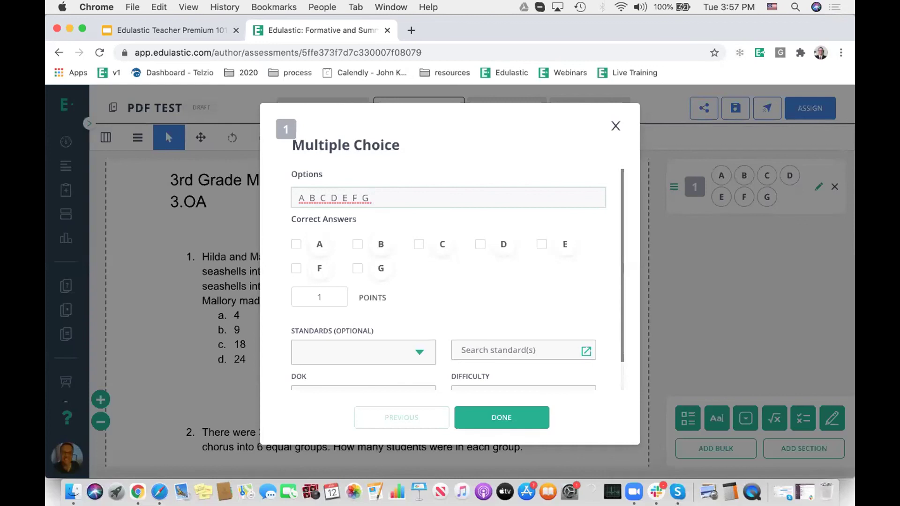
key(BackSpace)
key(BackSpace)
key(BackSpace)
key(BackSpace)
text(D)
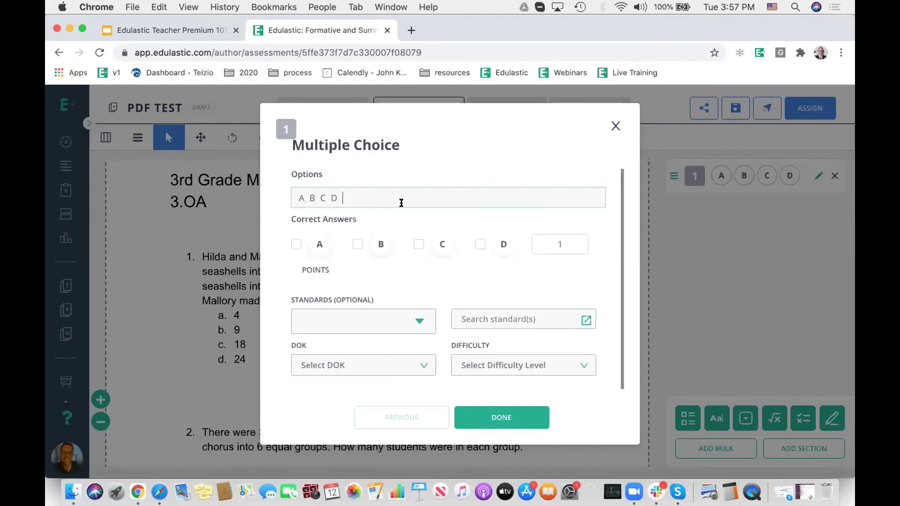
click(434, 218)
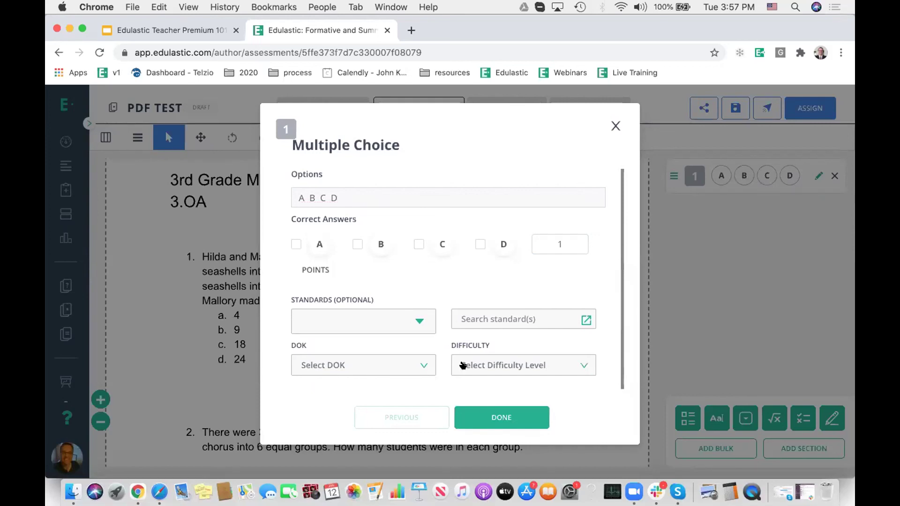
click(509, 416)
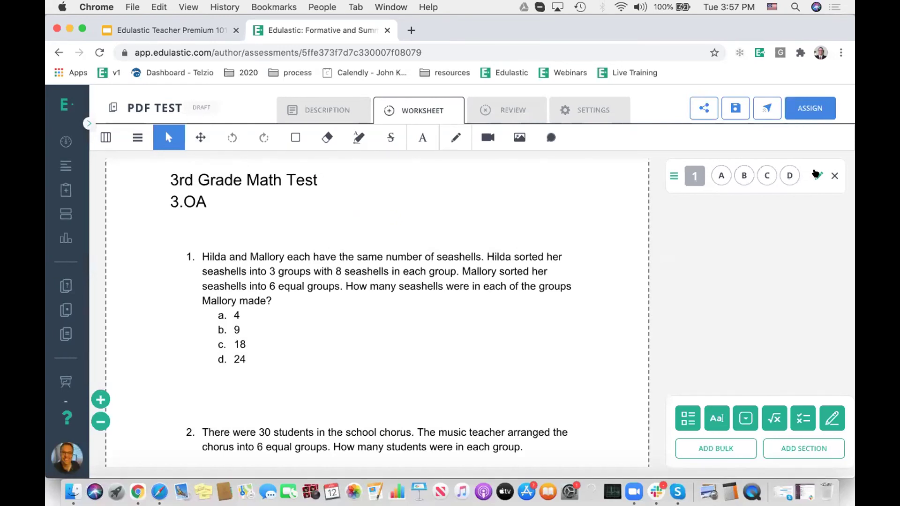
Step: Edit question 1 to mark C as the correct answer
click(818, 176)
click(418, 244)
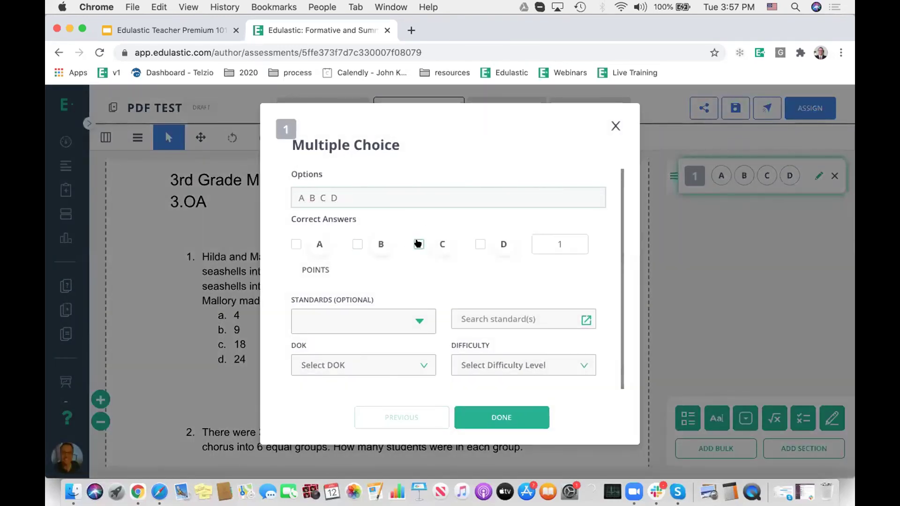
click(520, 415)
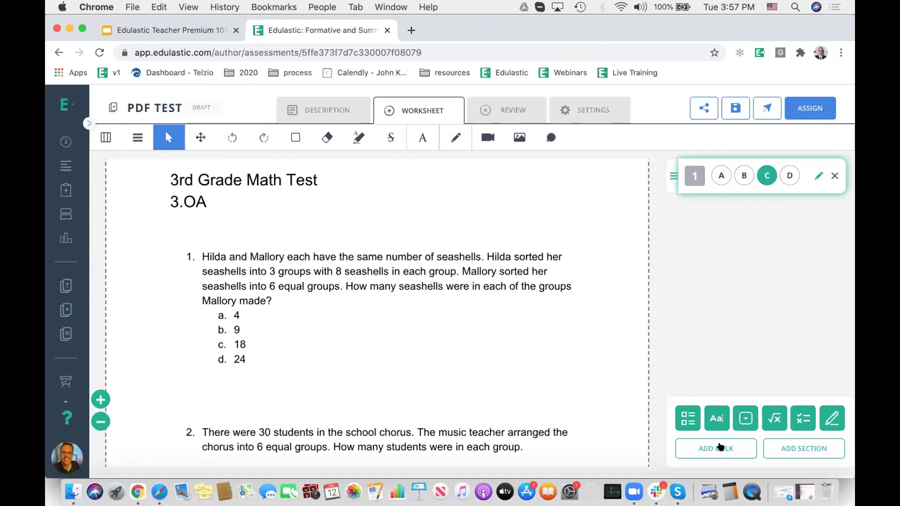
Step: Add text-entry question 2 accepting any text containing 'Edulastic', with Match Case on
click(720, 448)
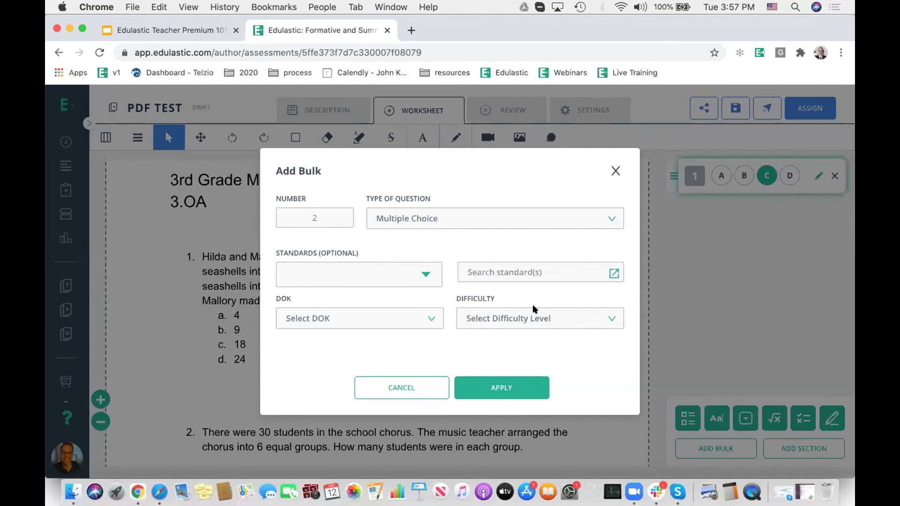
click(614, 170)
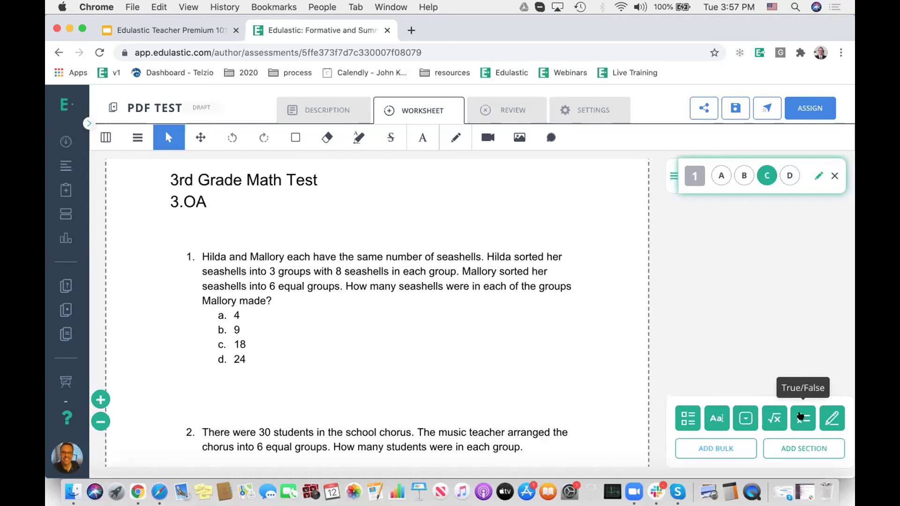
click(712, 416)
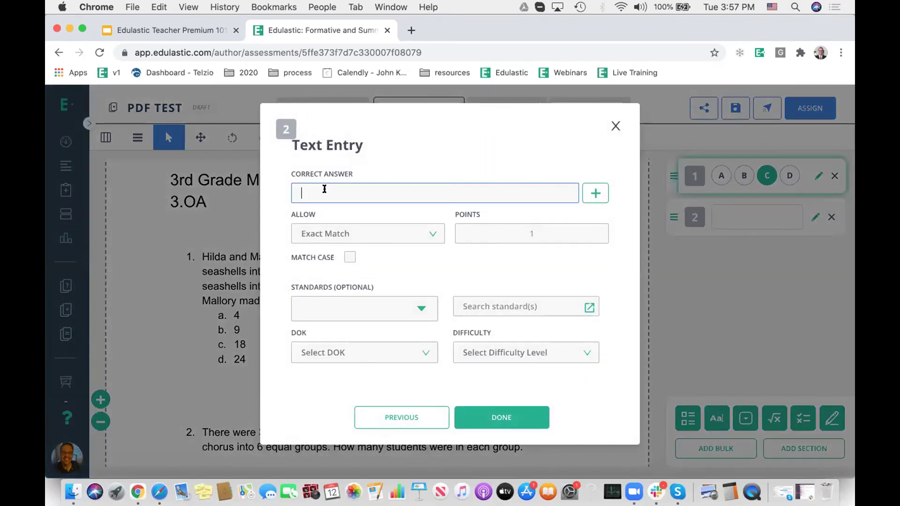
text(Edulastic)
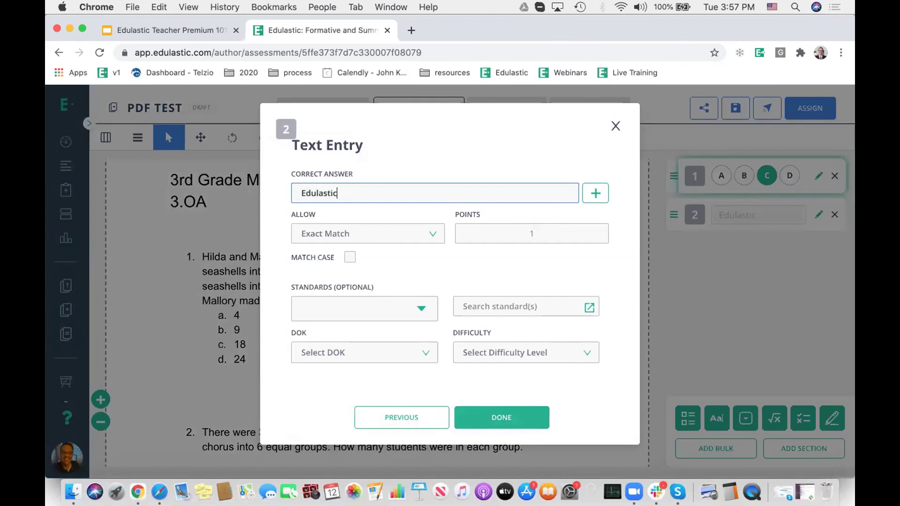
click(374, 205)
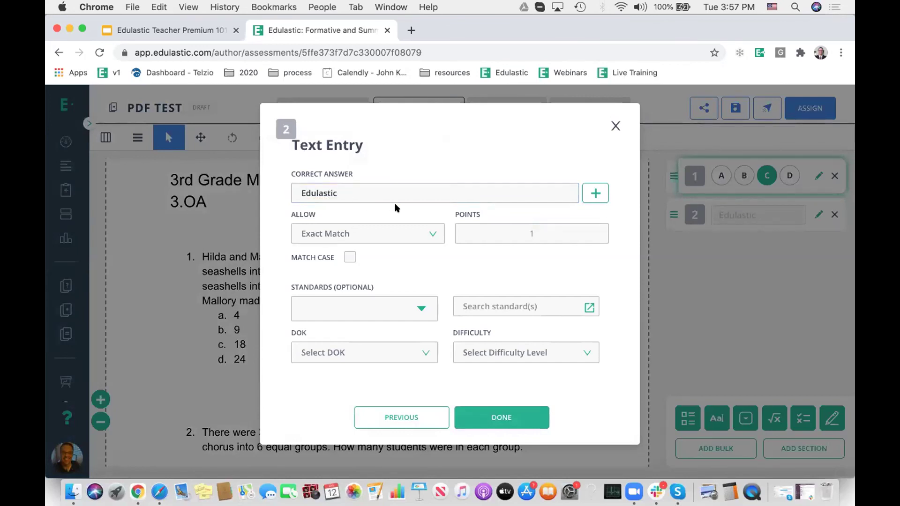
click(359, 235)
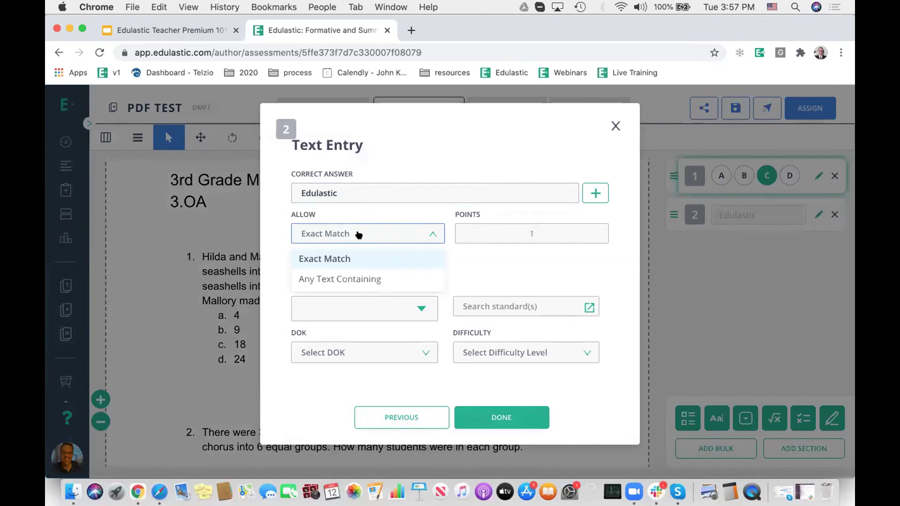
click(363, 280)
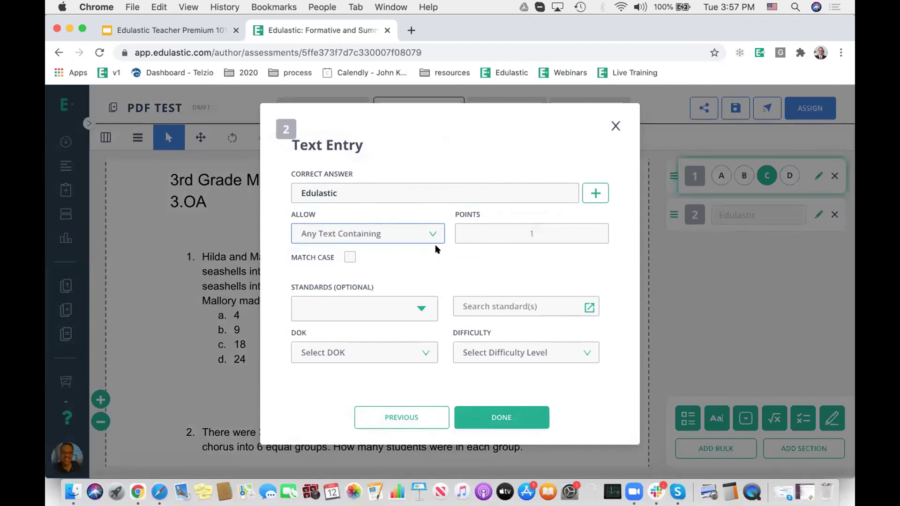
click(349, 256)
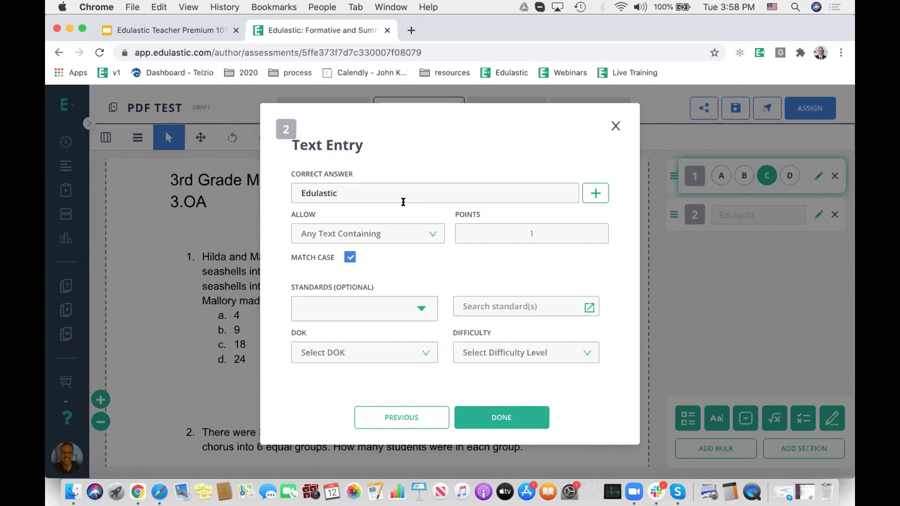
click(612, 125)
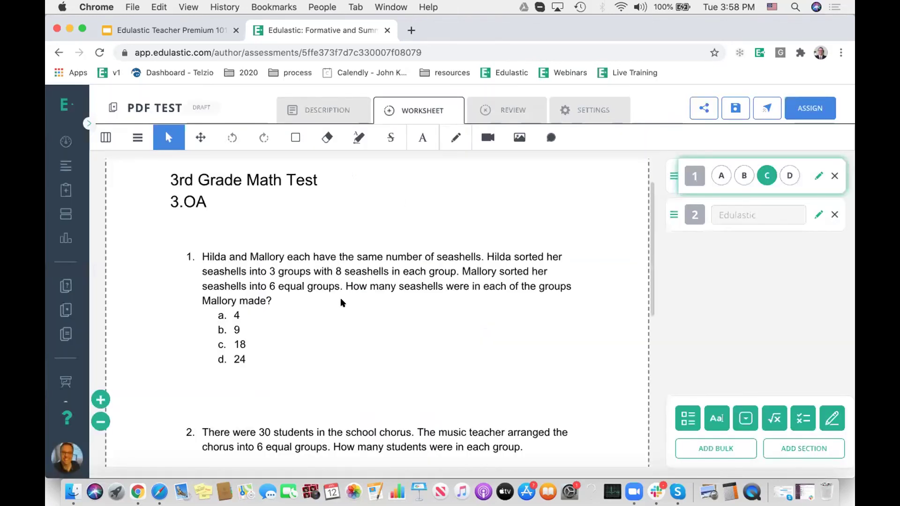
Step: Scroll the PDF TEST worksheet, then return to the Dashboard's My Classes
scroll(341, 301, up, 2)
scroll(341, 300, down, 2)
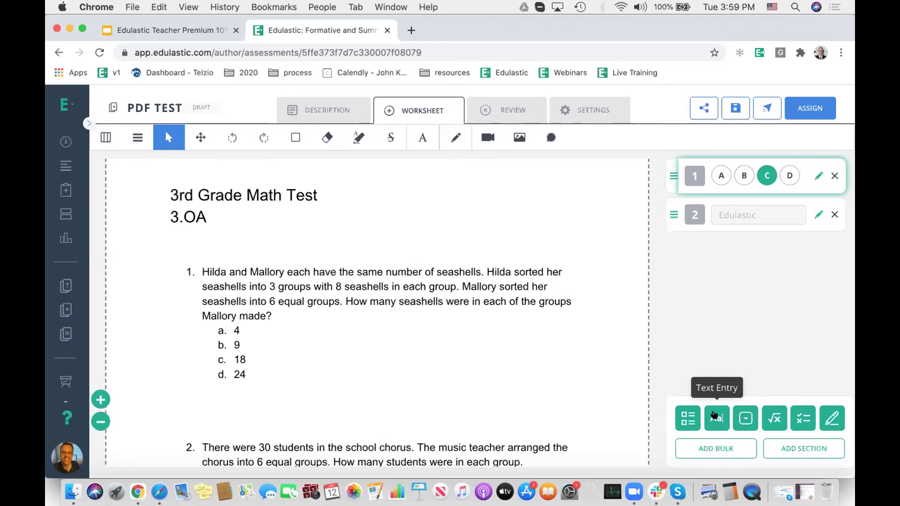
click(58, 134)
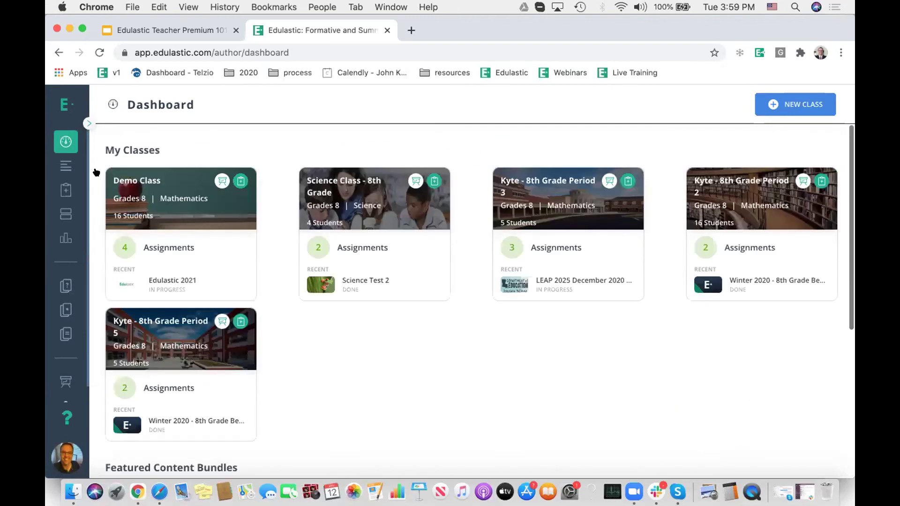
Step: Favourite the −5 + (−4) item in the Item Bank and filter to My Favorites
click(160, 249)
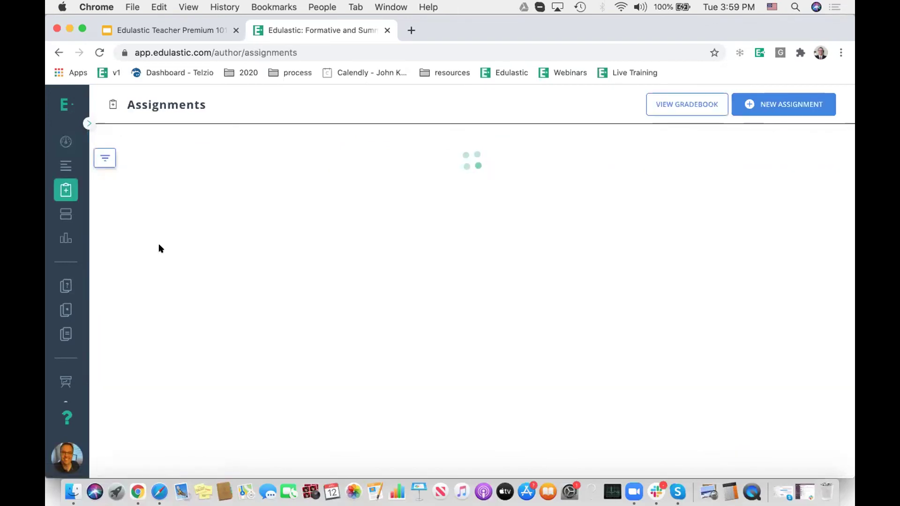
click(89, 123)
click(115, 294)
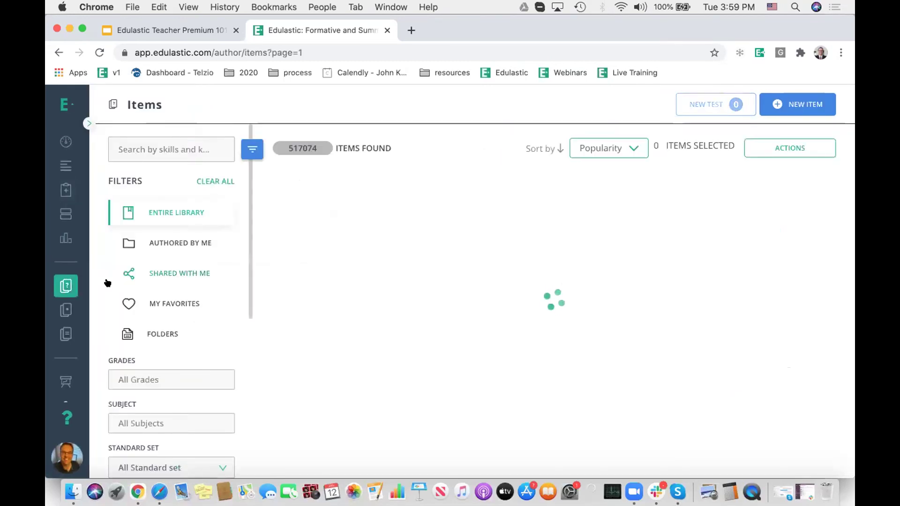
click(818, 221)
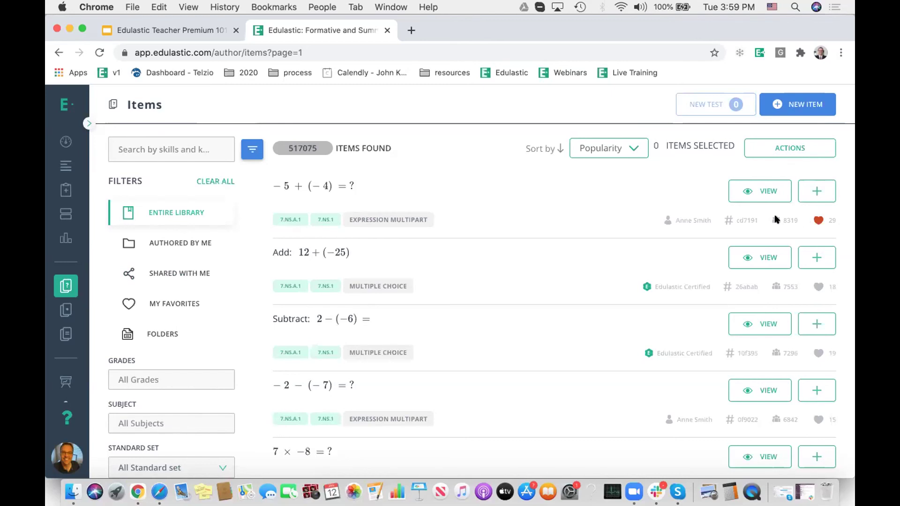
click(174, 302)
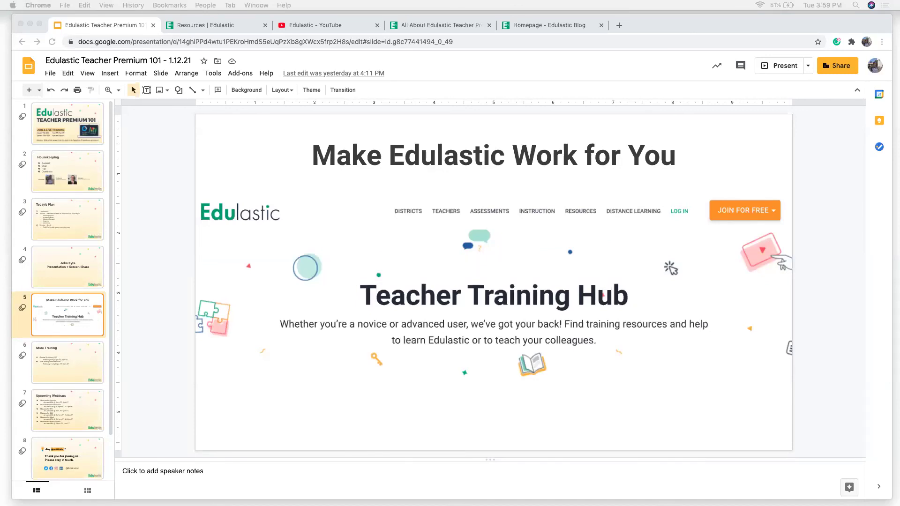
Step: Scroll through the training slides, then switch to the Edulastic Teacher Training Hub resources page
click(171, 216)
scroll(53, 304, down, 1)
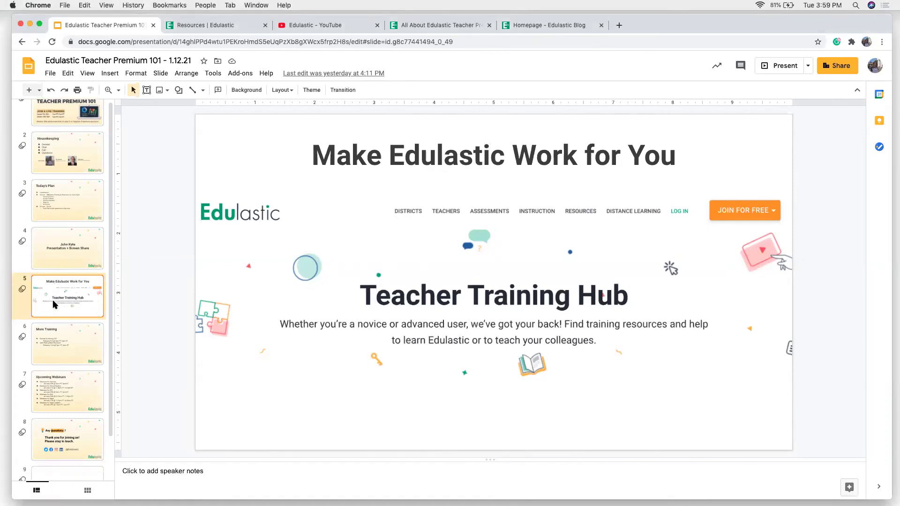
scroll(52, 304, down, 1)
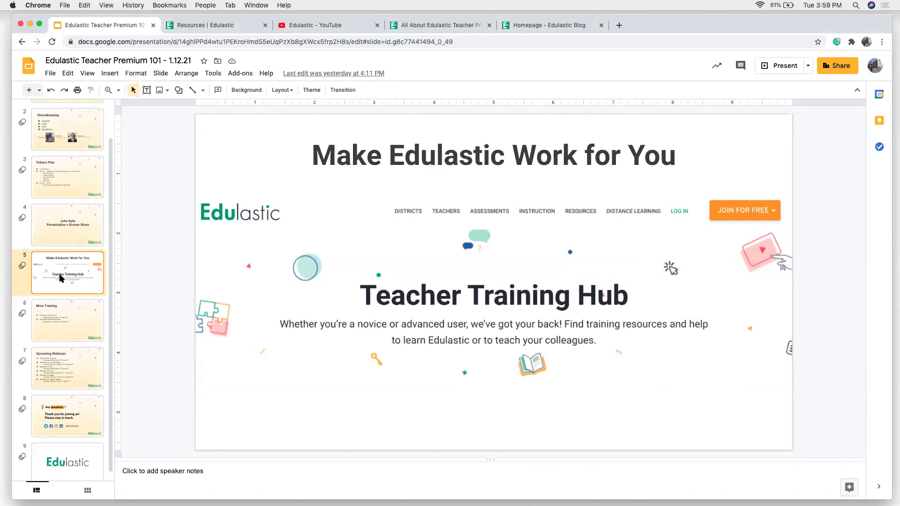
scroll(60, 278, down, 1)
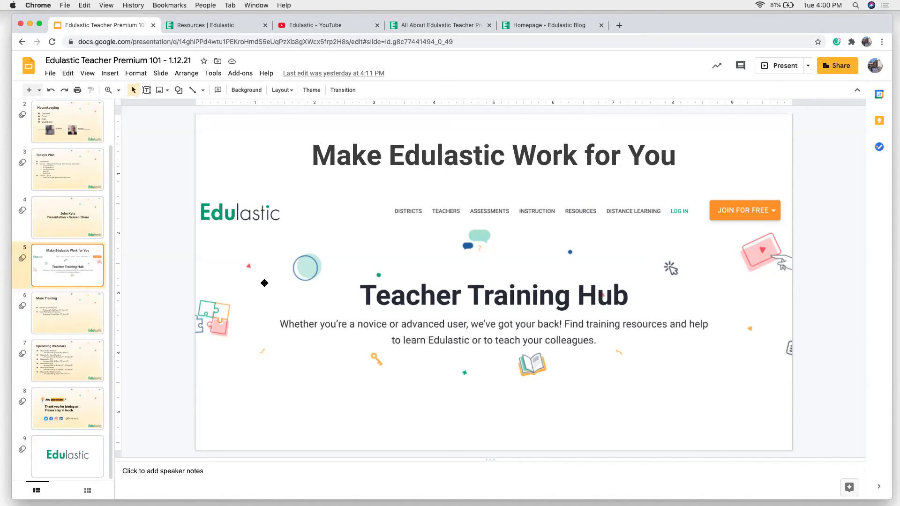
click(201, 26)
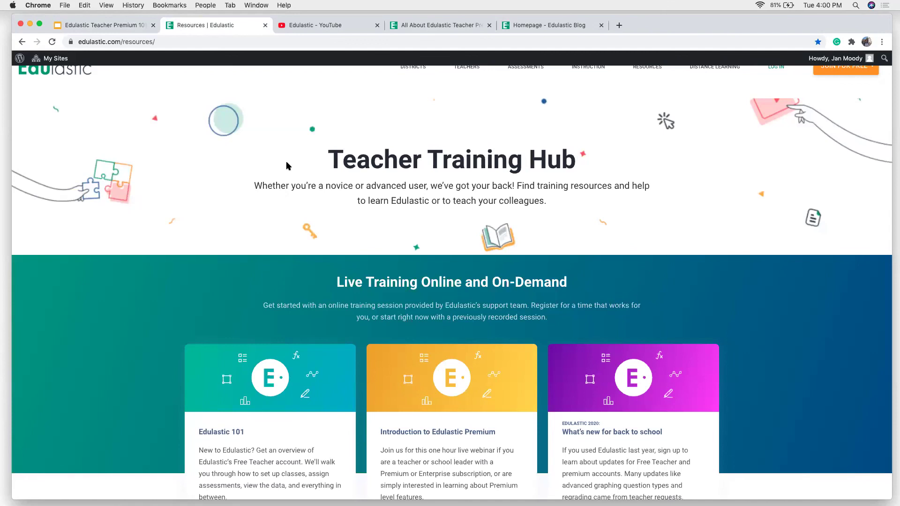
Step: Scroll past the live and on-demand training cards to 'Have a question', then bring up the Edulastic YouTube channel
scroll(115, 337, down, 5)
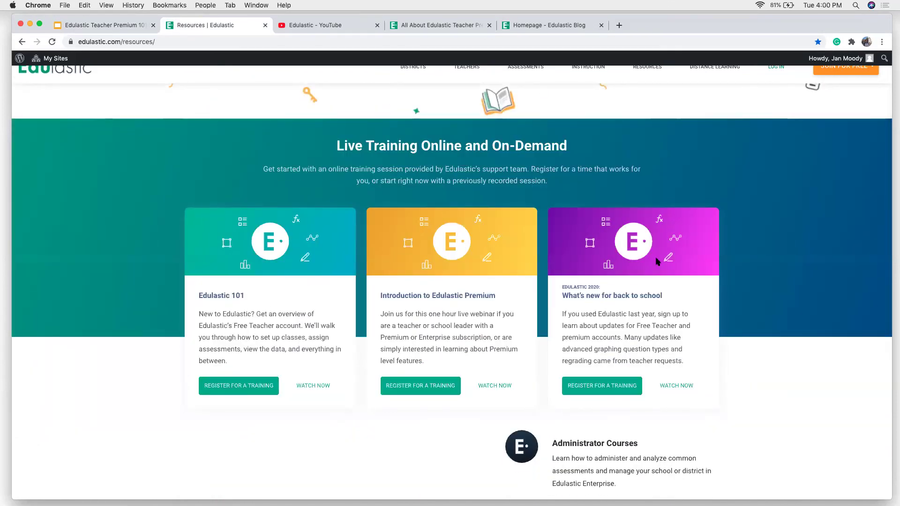
scroll(348, 315, down, 10)
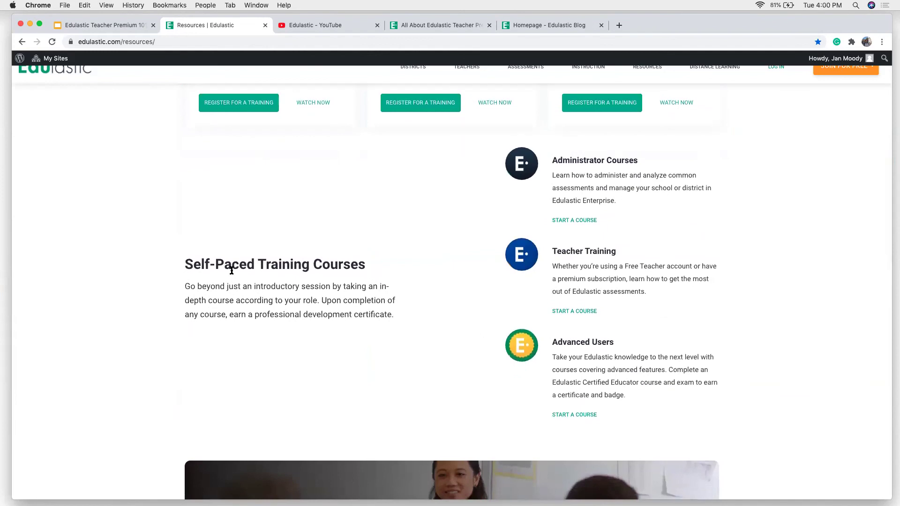
scroll(337, 299, down, 9)
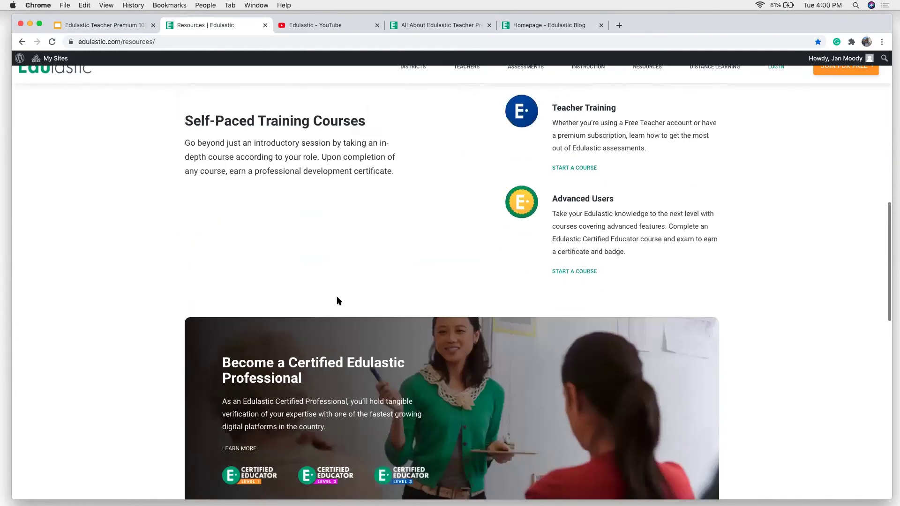
scroll(337, 299, down, 17)
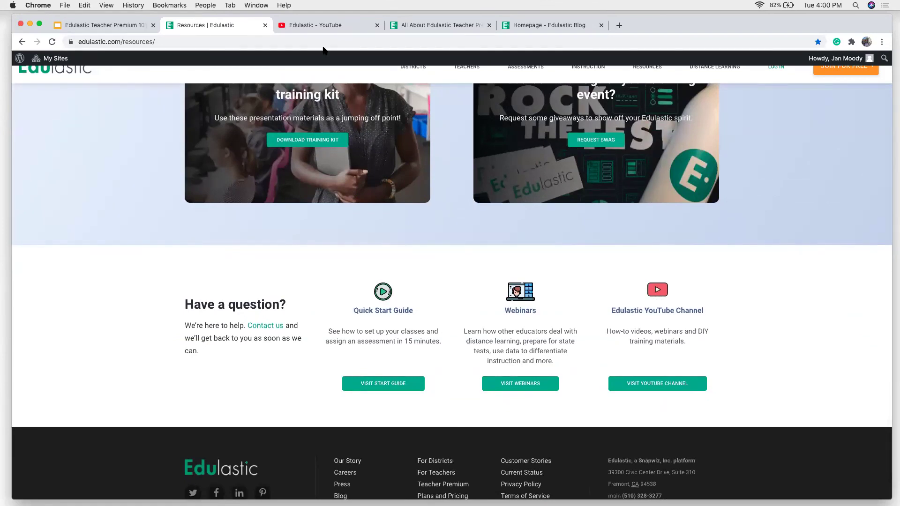
click(321, 26)
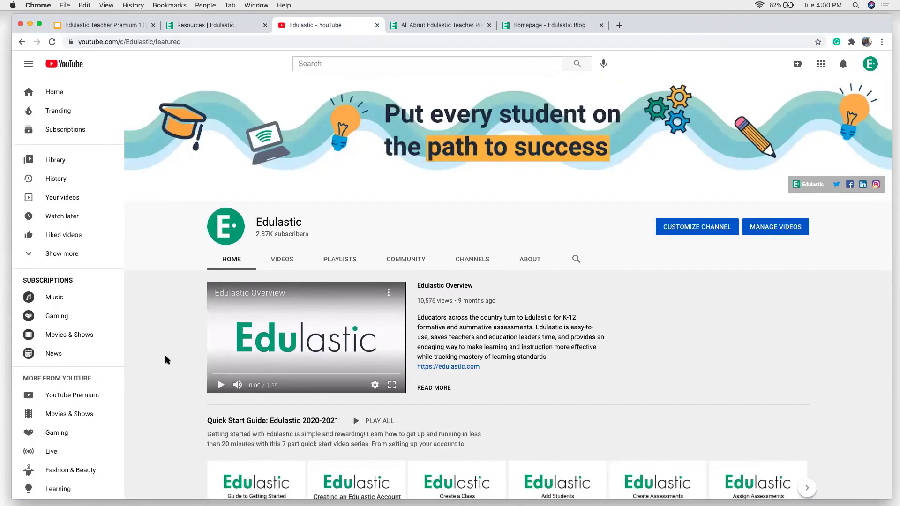
Step: Browse the Edulastic channel's Quick Start Guide and tutorial playlist rows, then return to the top
scroll(165, 357, down, 3)
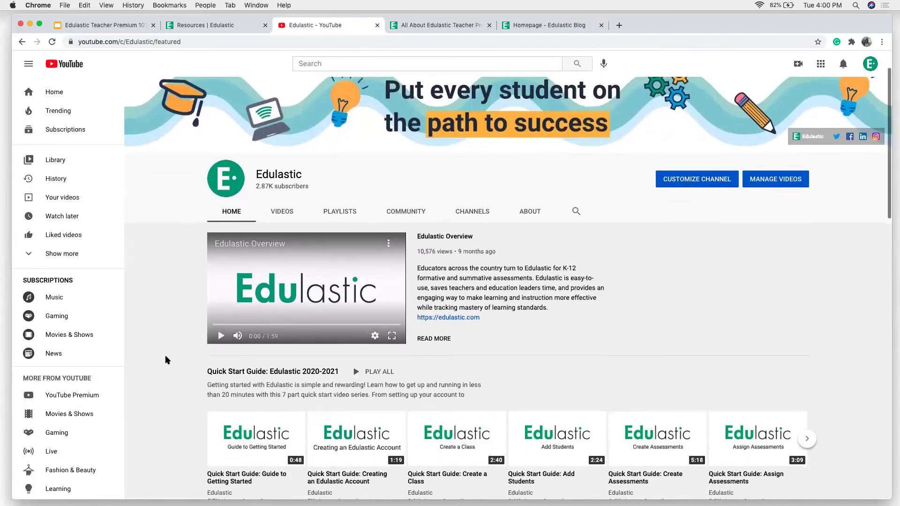
scroll(165, 355, down, 1)
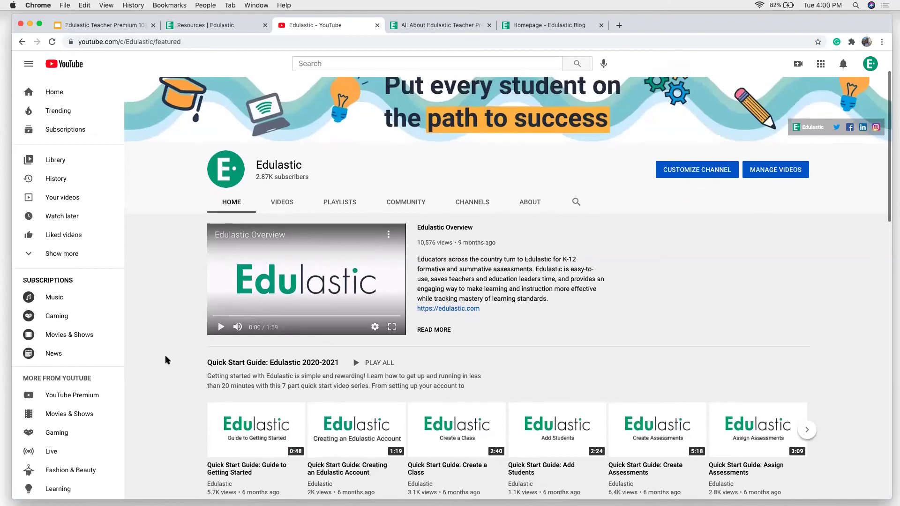
scroll(165, 355, down, 1)
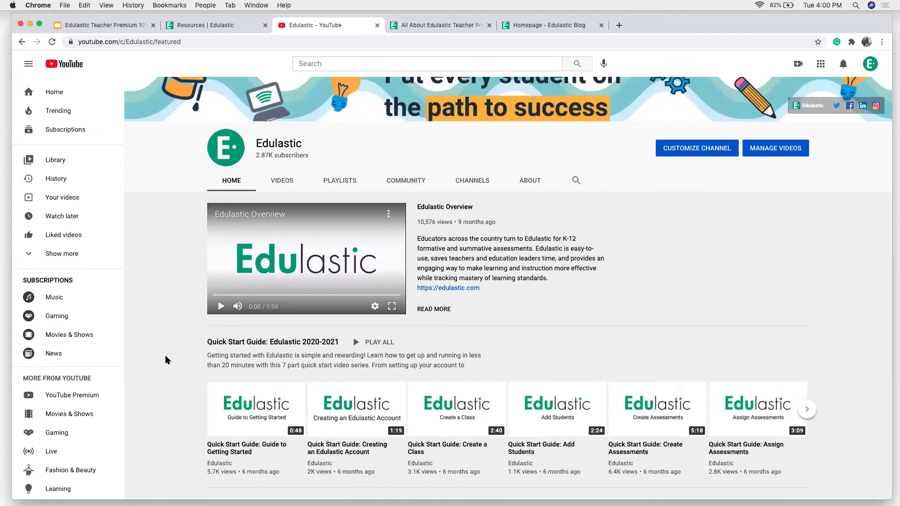
scroll(167, 360, down, 1)
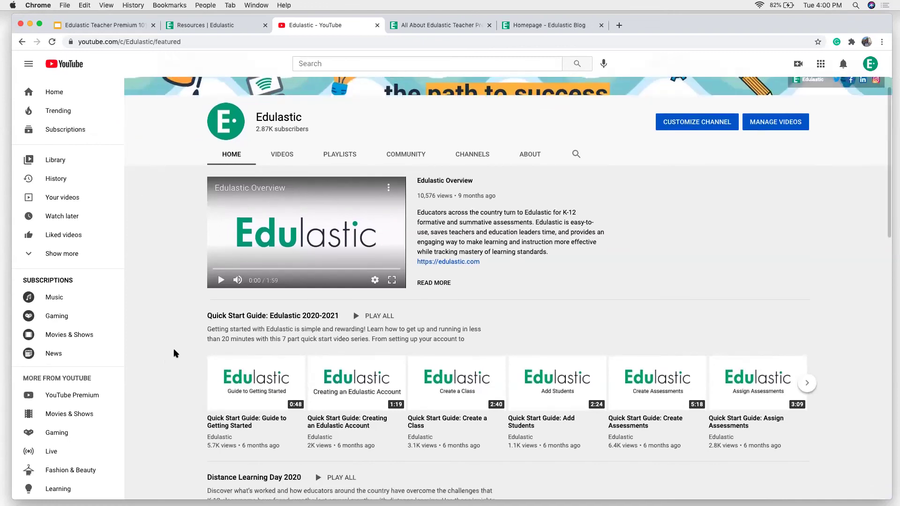
scroll(159, 403, down, 1)
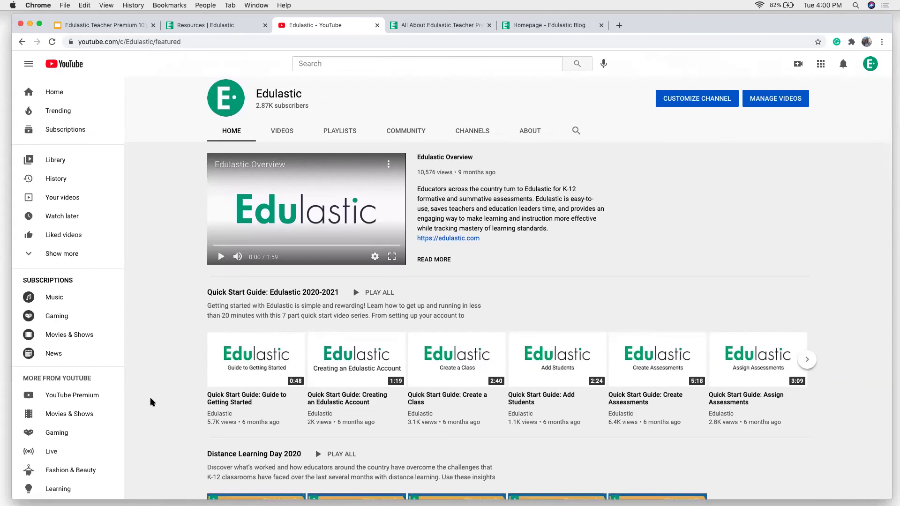
scroll(150, 402, up, 1)
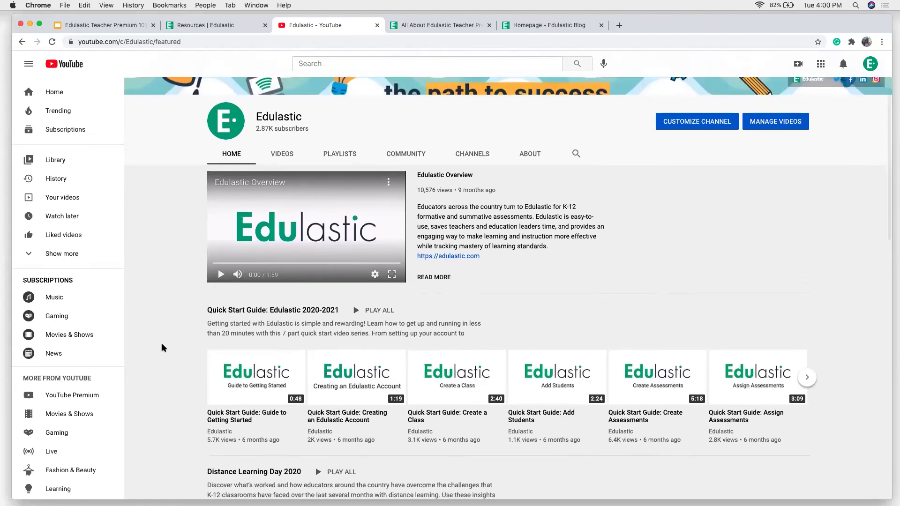
scroll(161, 342, down, 5)
scroll(162, 345, down, 6)
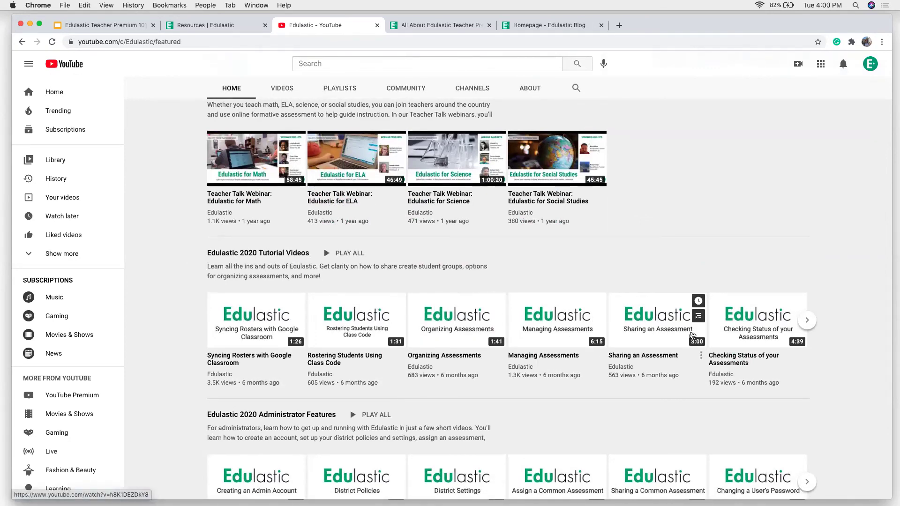
scroll(188, 328, up, 4)
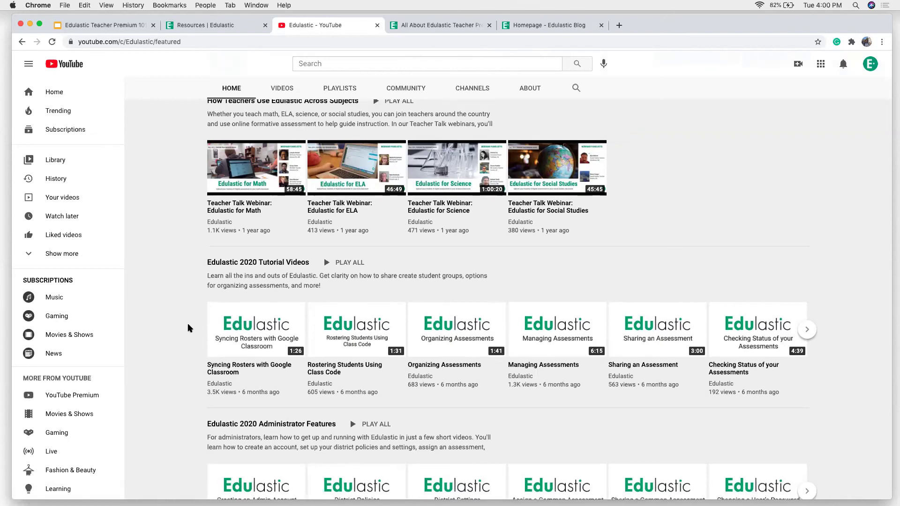
scroll(189, 328, up, 8)
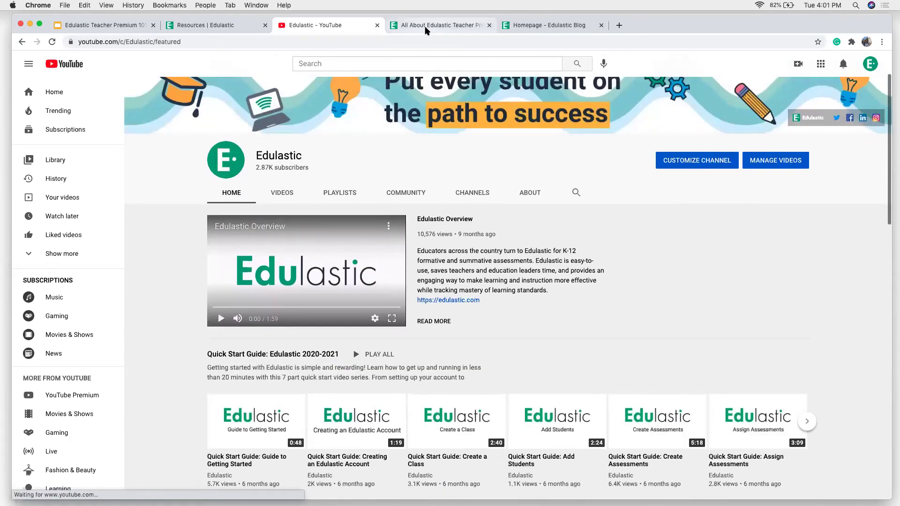
Step: Read through the Teacher Premium features blog post
click(414, 25)
scroll(219, 245, up, 15)
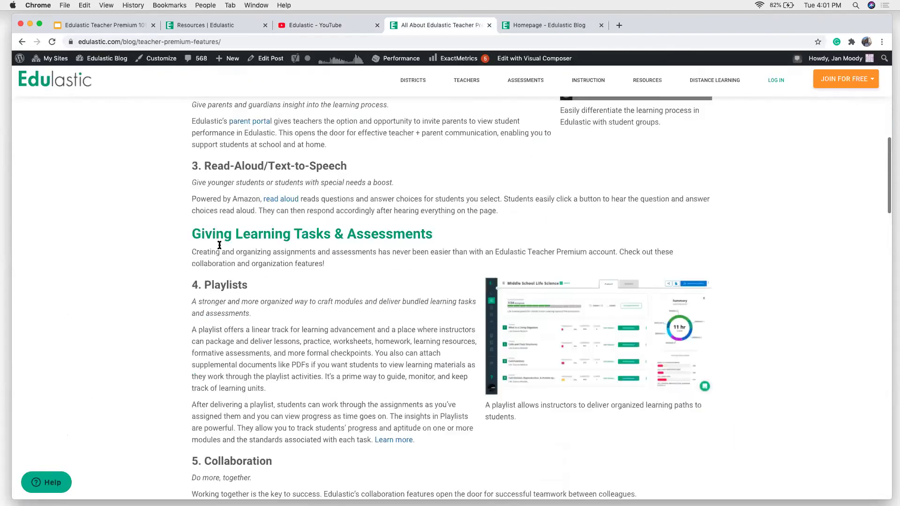
scroll(219, 245, up, 4)
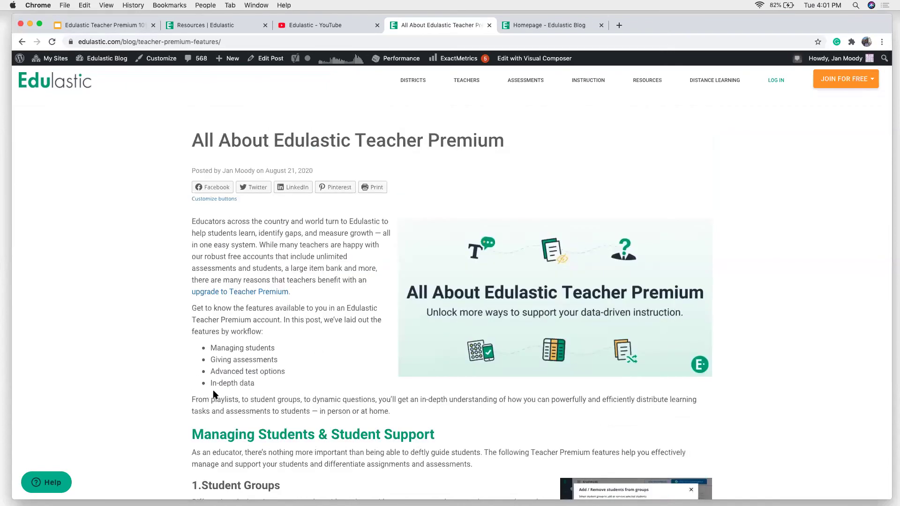
scroll(214, 395, down, 2)
scroll(214, 395, down, 2)
scroll(213, 394, down, 3)
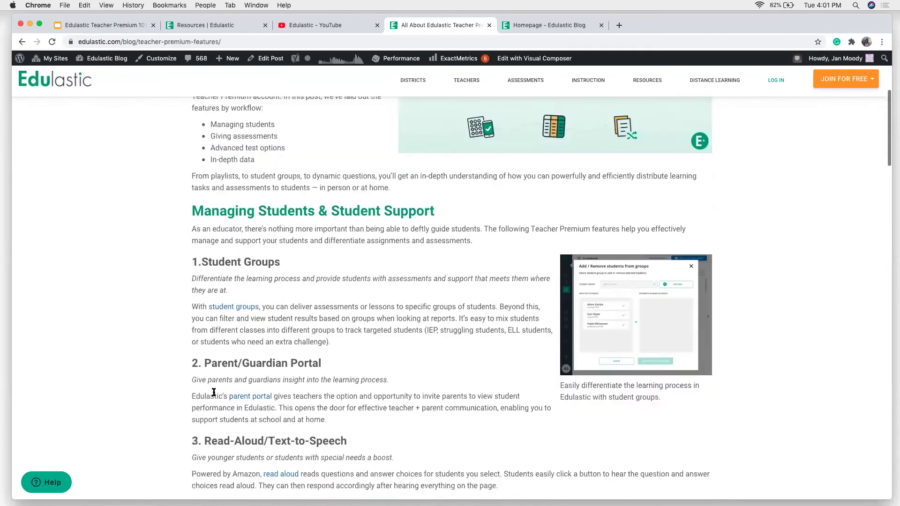
scroll(209, 351, down, 3)
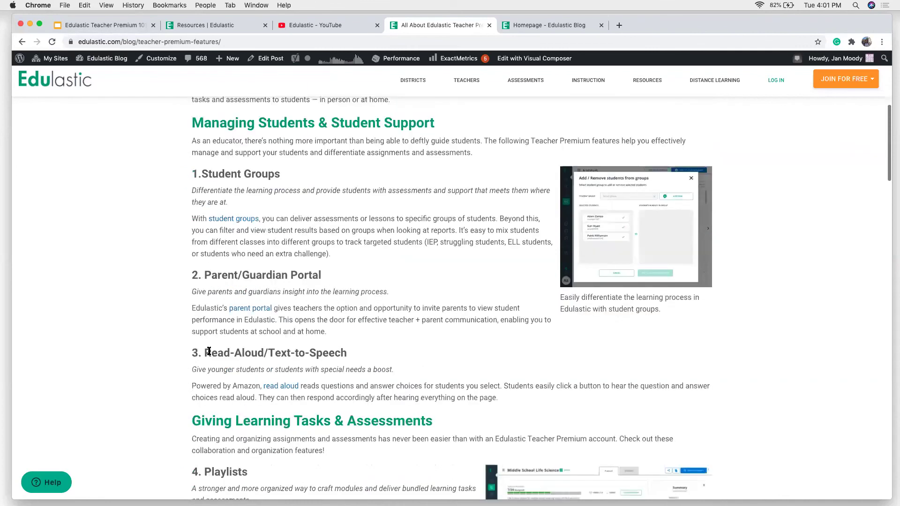
scroll(209, 351, down, 3)
scroll(210, 327, down, 10)
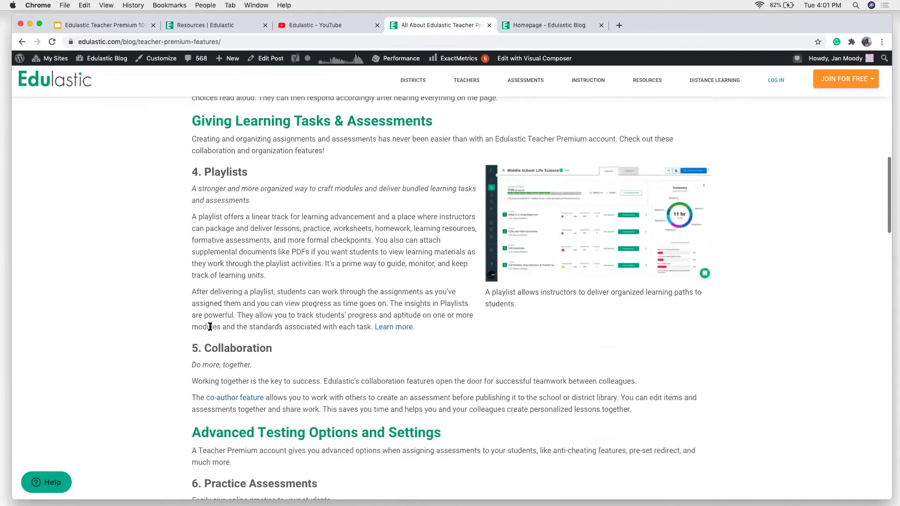
scroll(235, 101, up, 20)
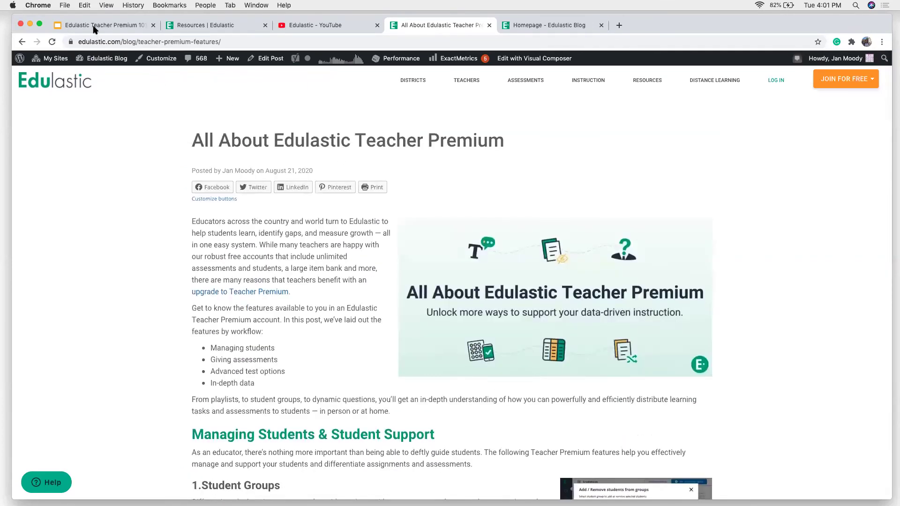
Step: Present slide 6, More Training, of the Teacher Premium 101 deck full screen
click(93, 27)
click(73, 303)
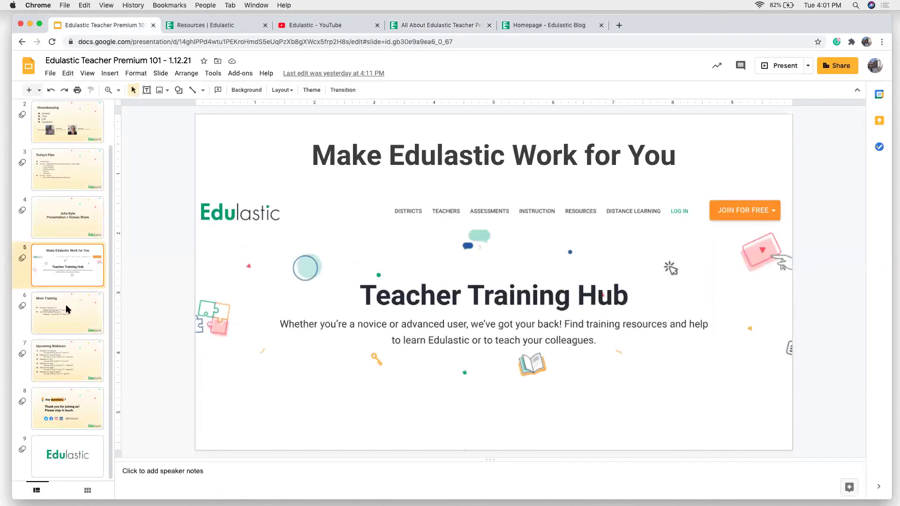
key(super+Return)
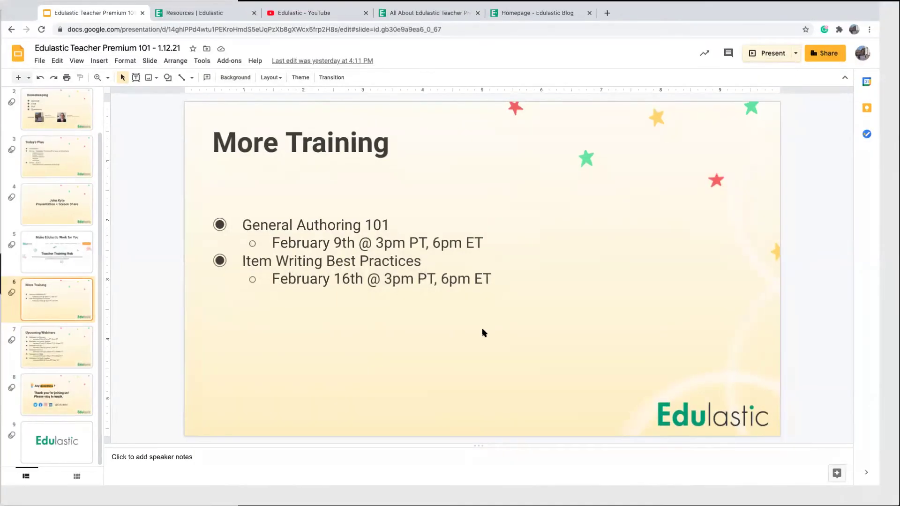